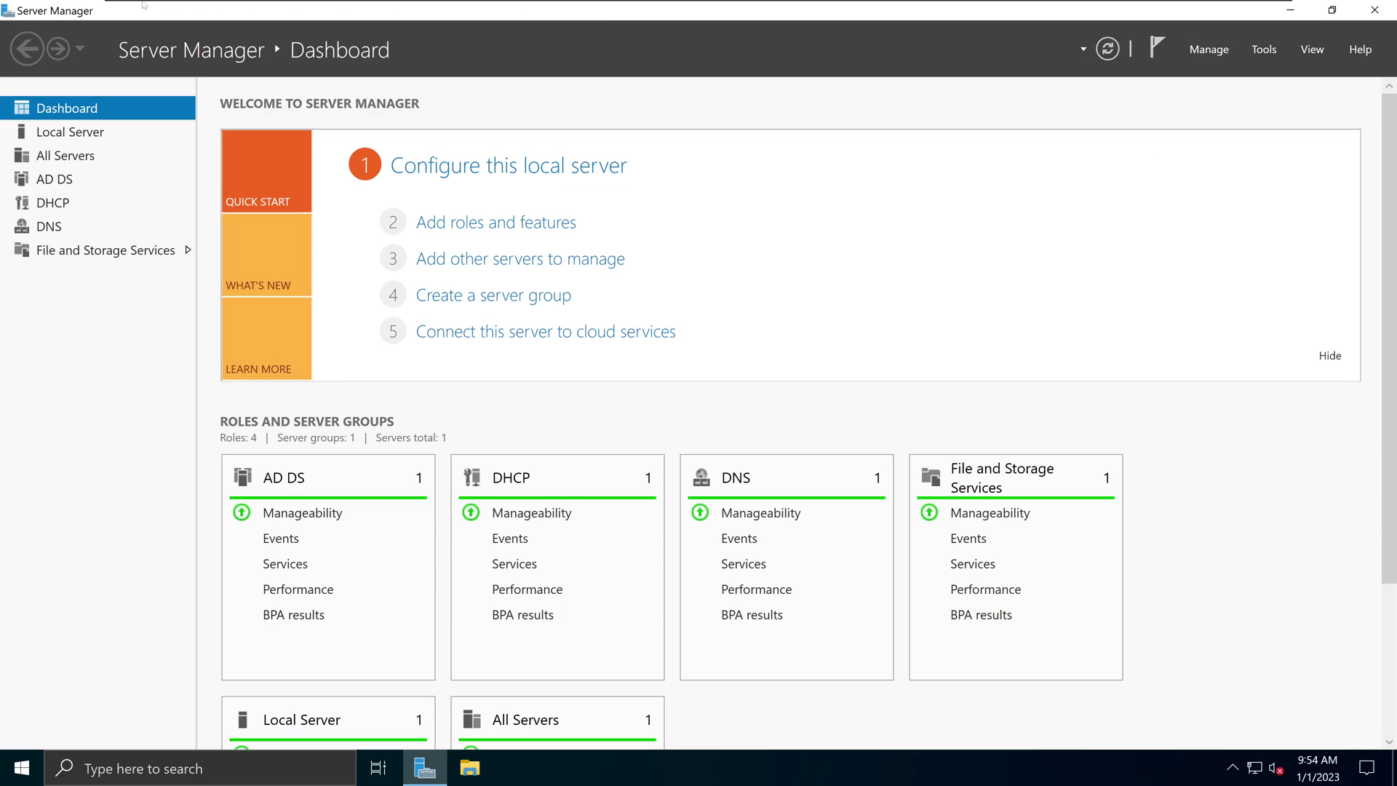
- Start Add Roles and Features, keeping role-based installation on this server as the destination
click(1213, 58)
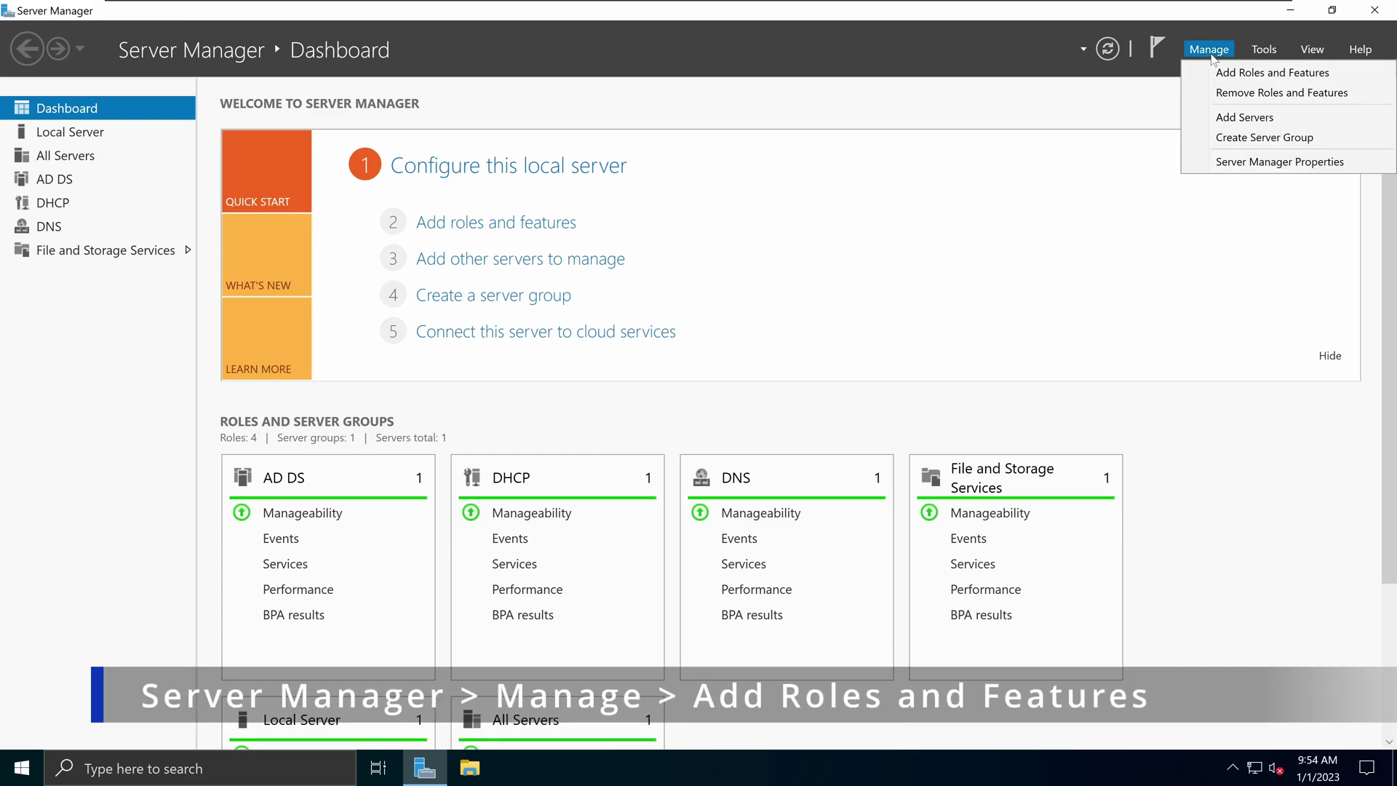
click(1261, 73)
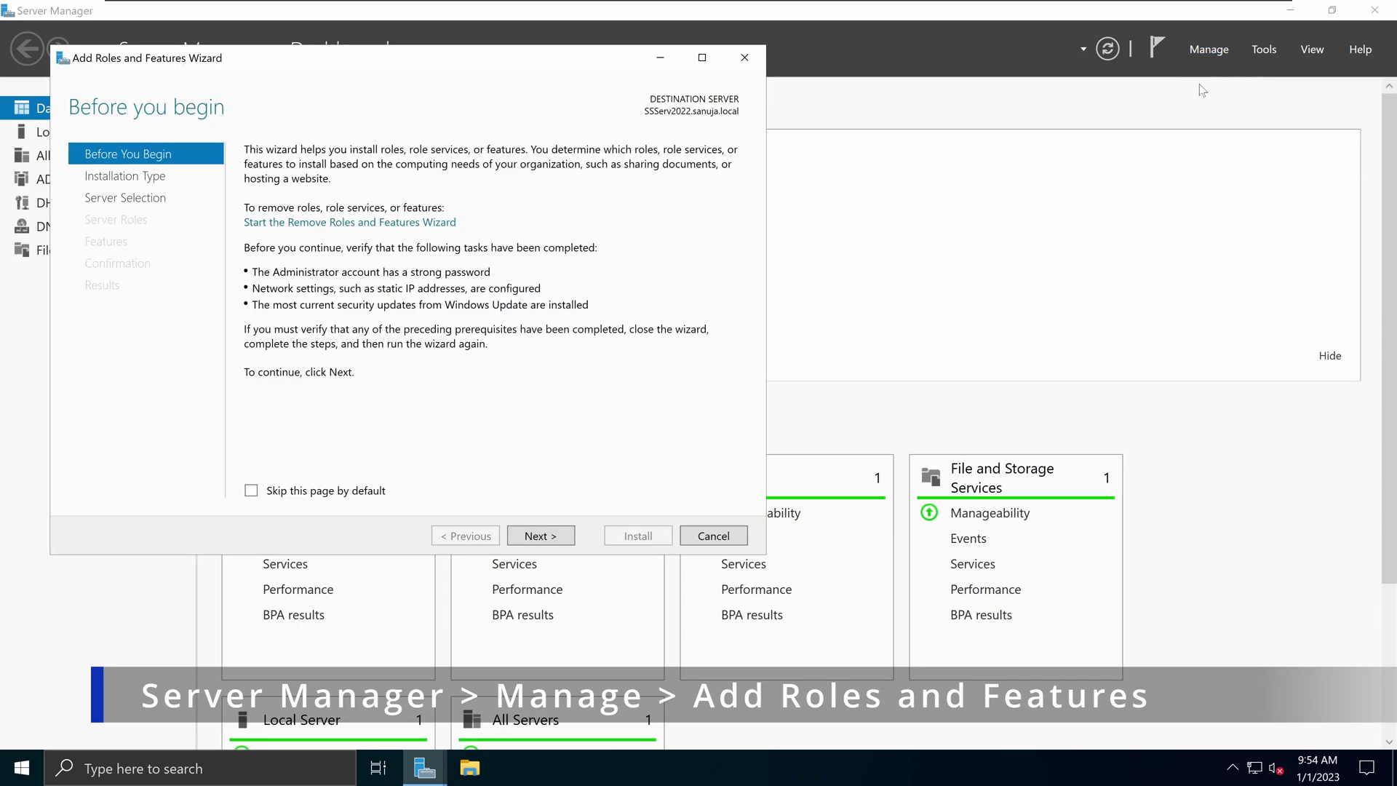
click(566, 545)
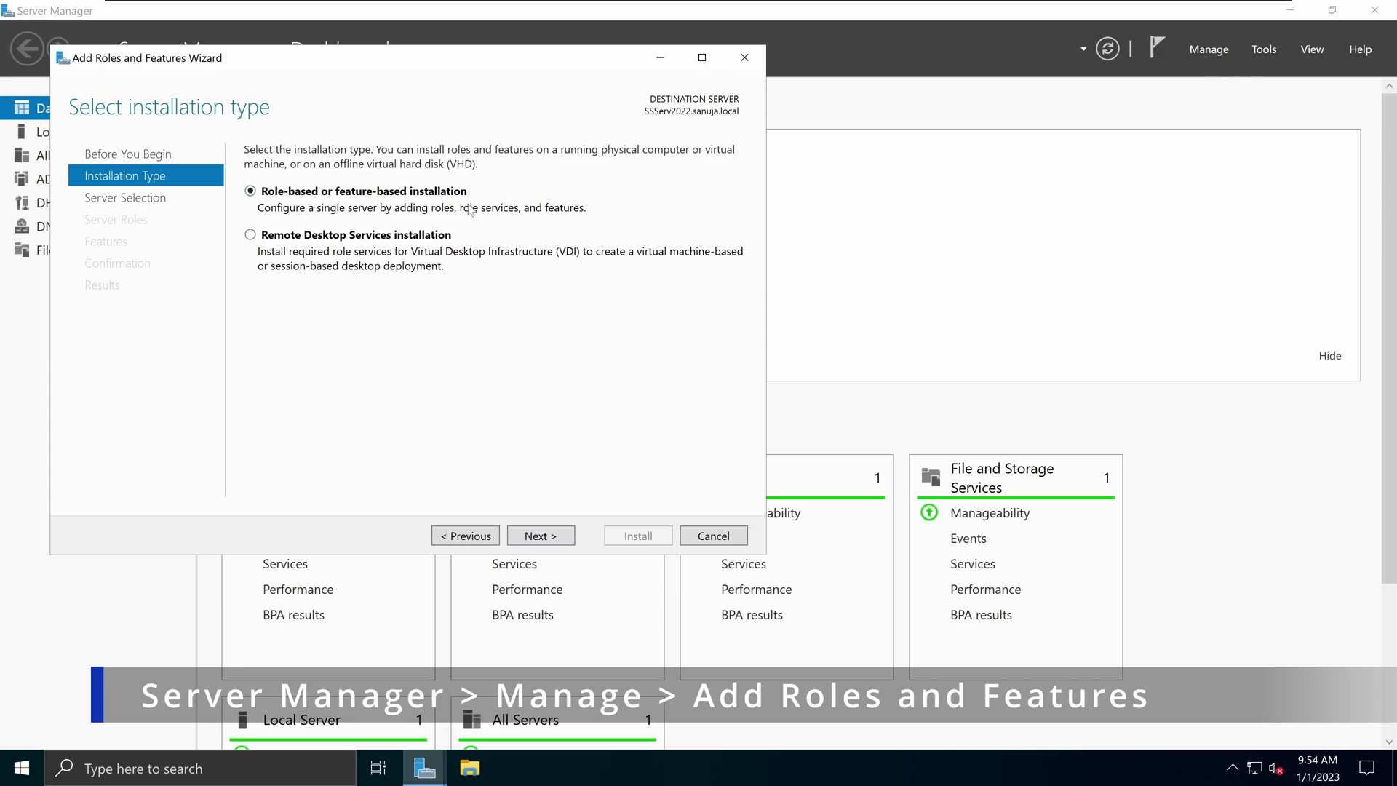
click(541, 536)
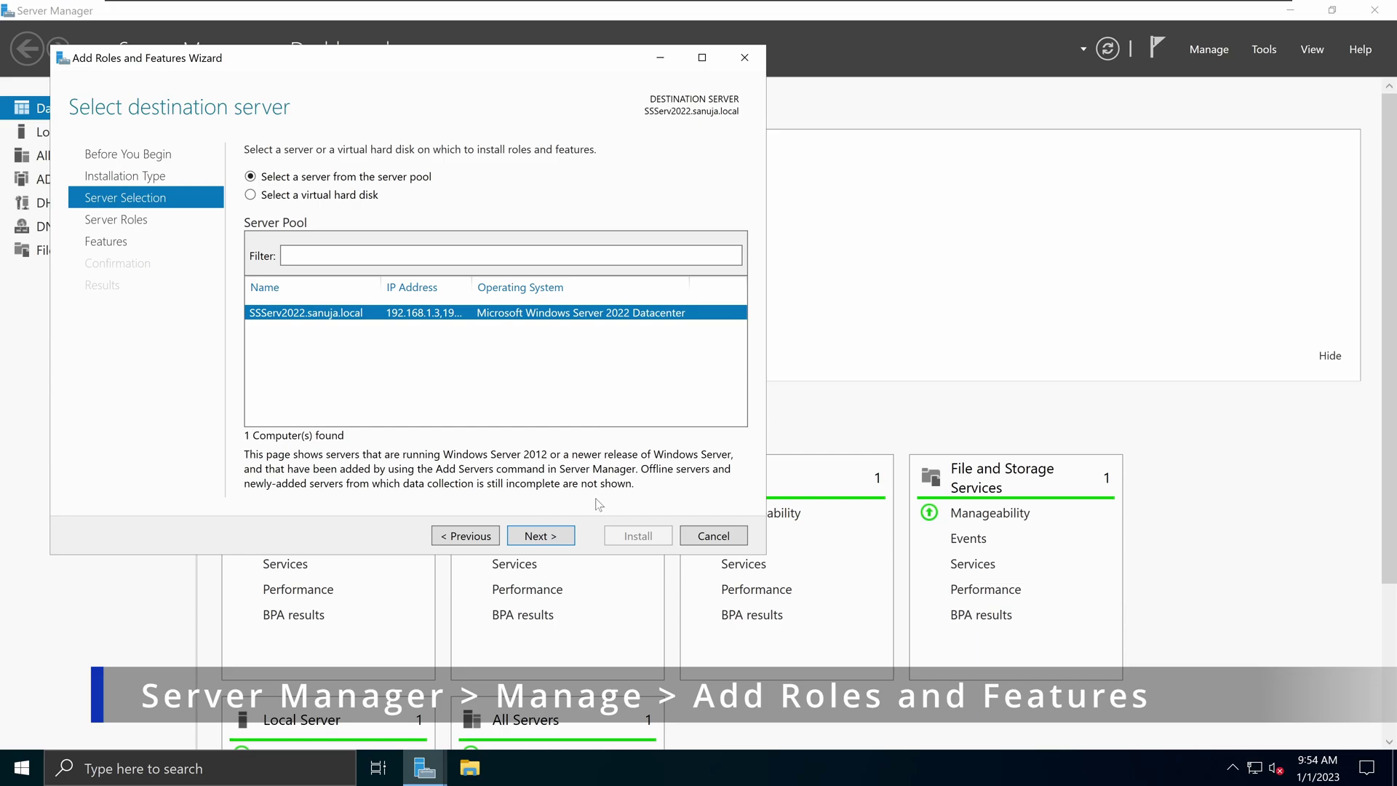
click(565, 546)
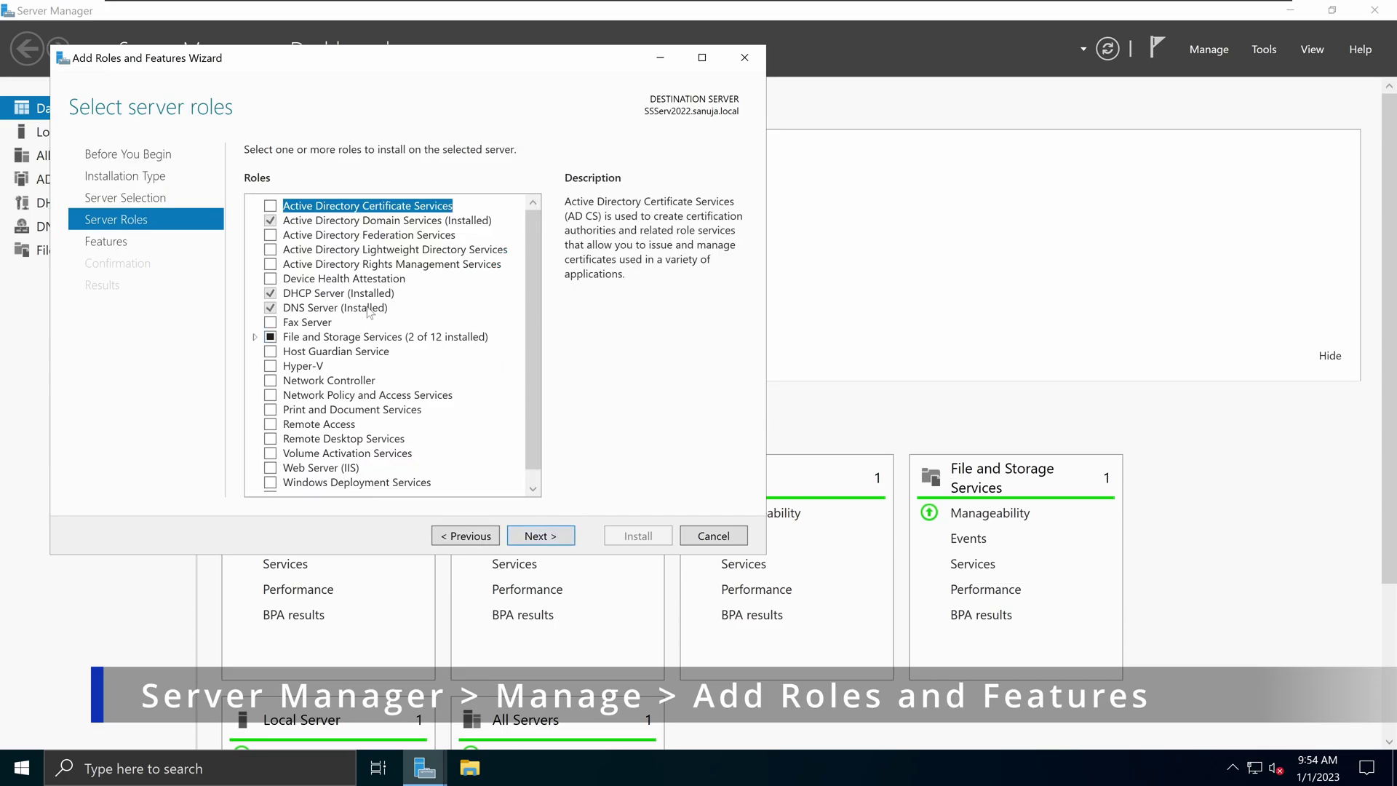
- Review the DNS Server and DHCP Server role descriptions, then continue to the features page
click(331, 312)
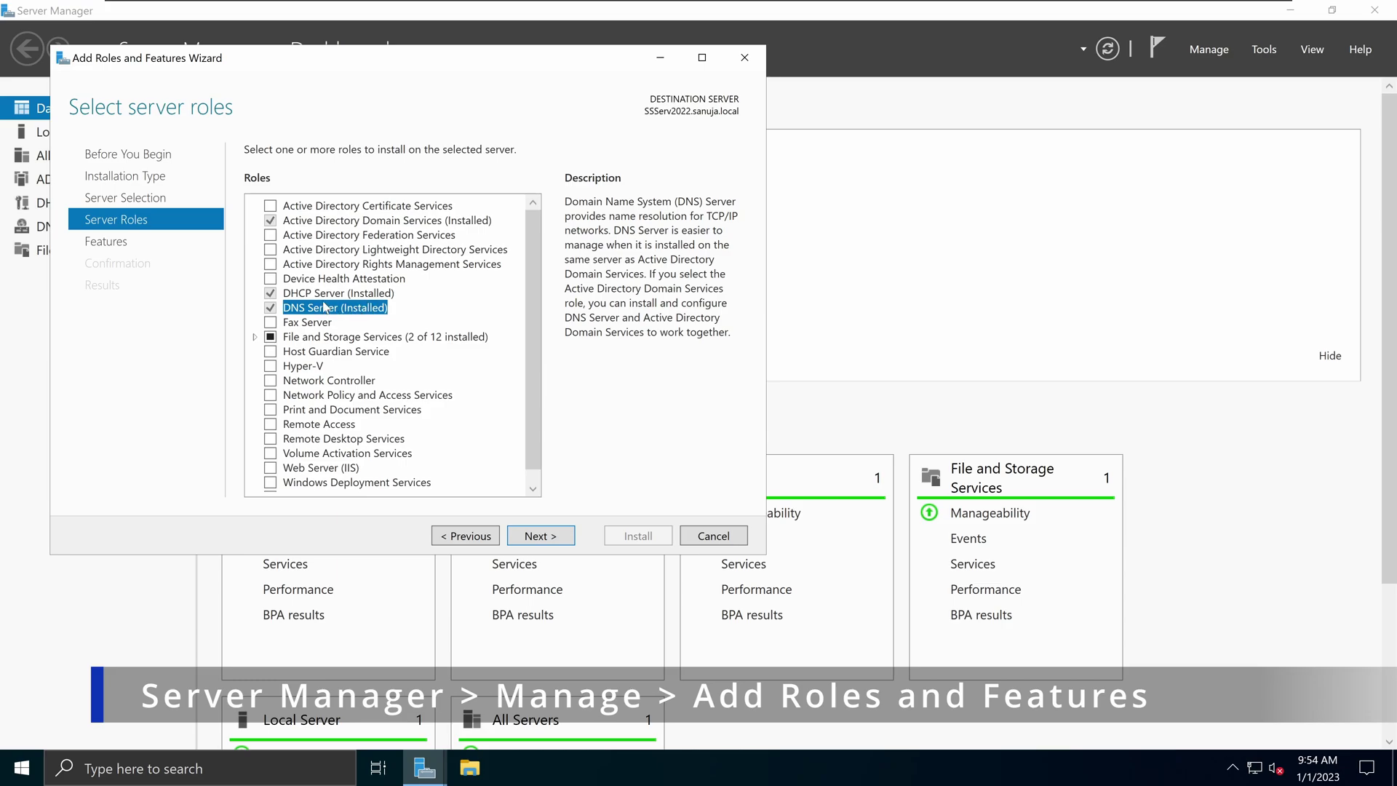
click(357, 296)
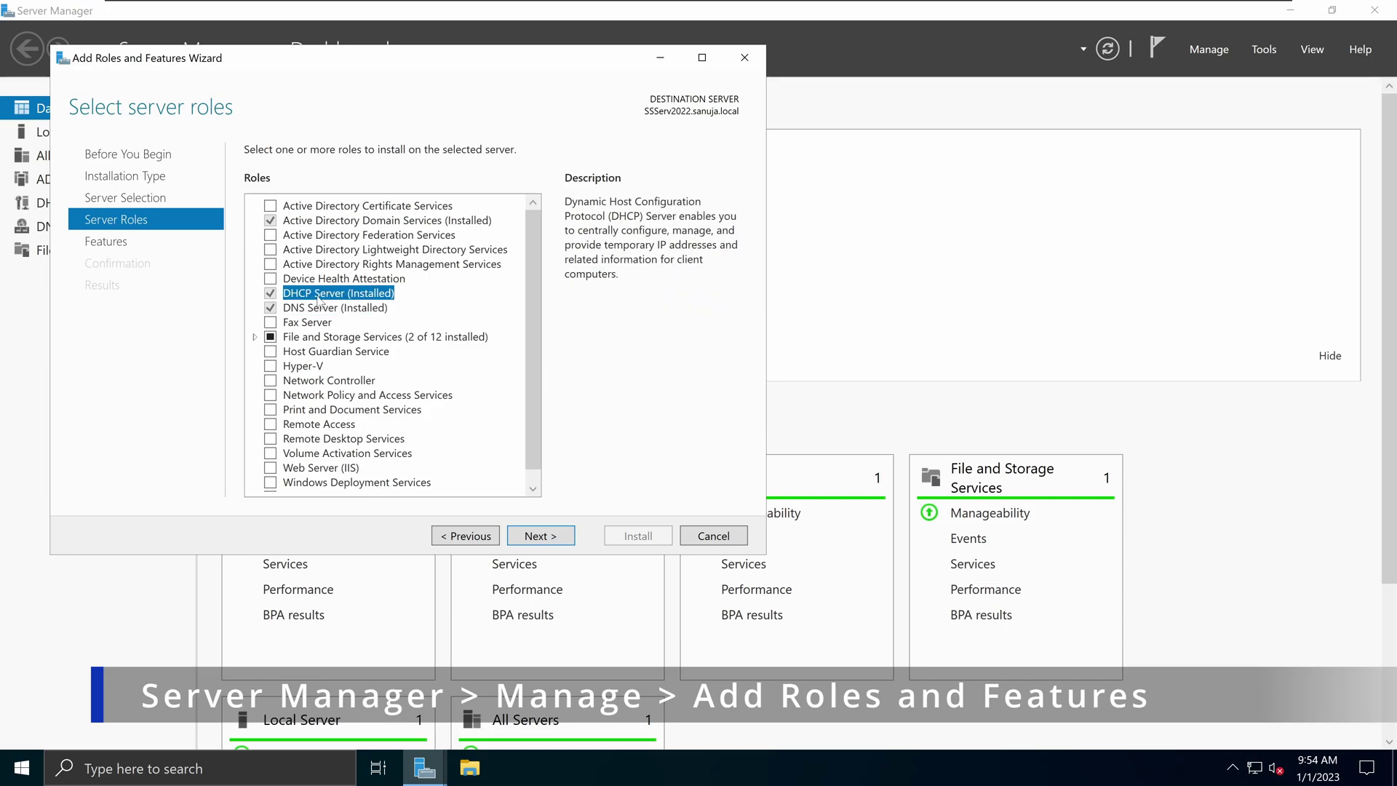
click(367, 308)
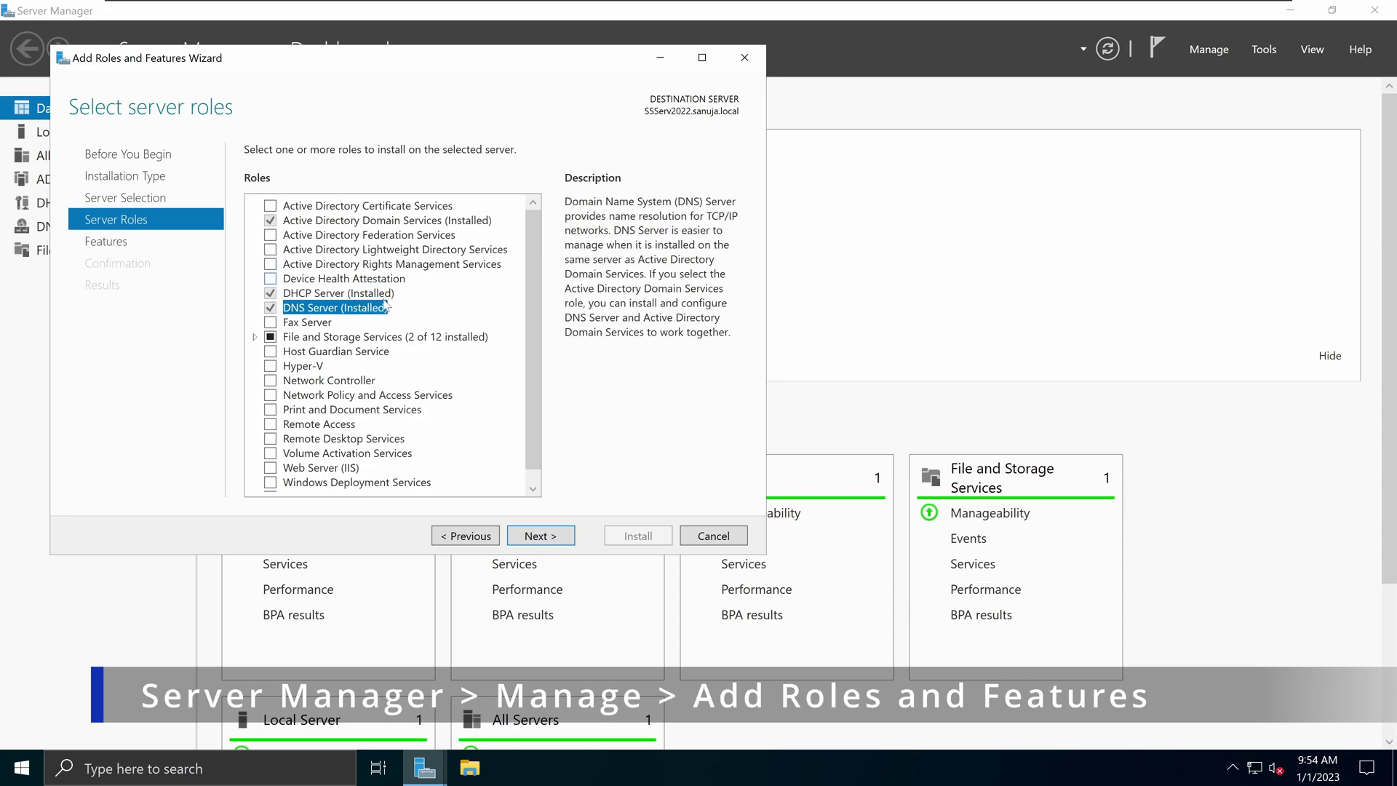
click(542, 536)
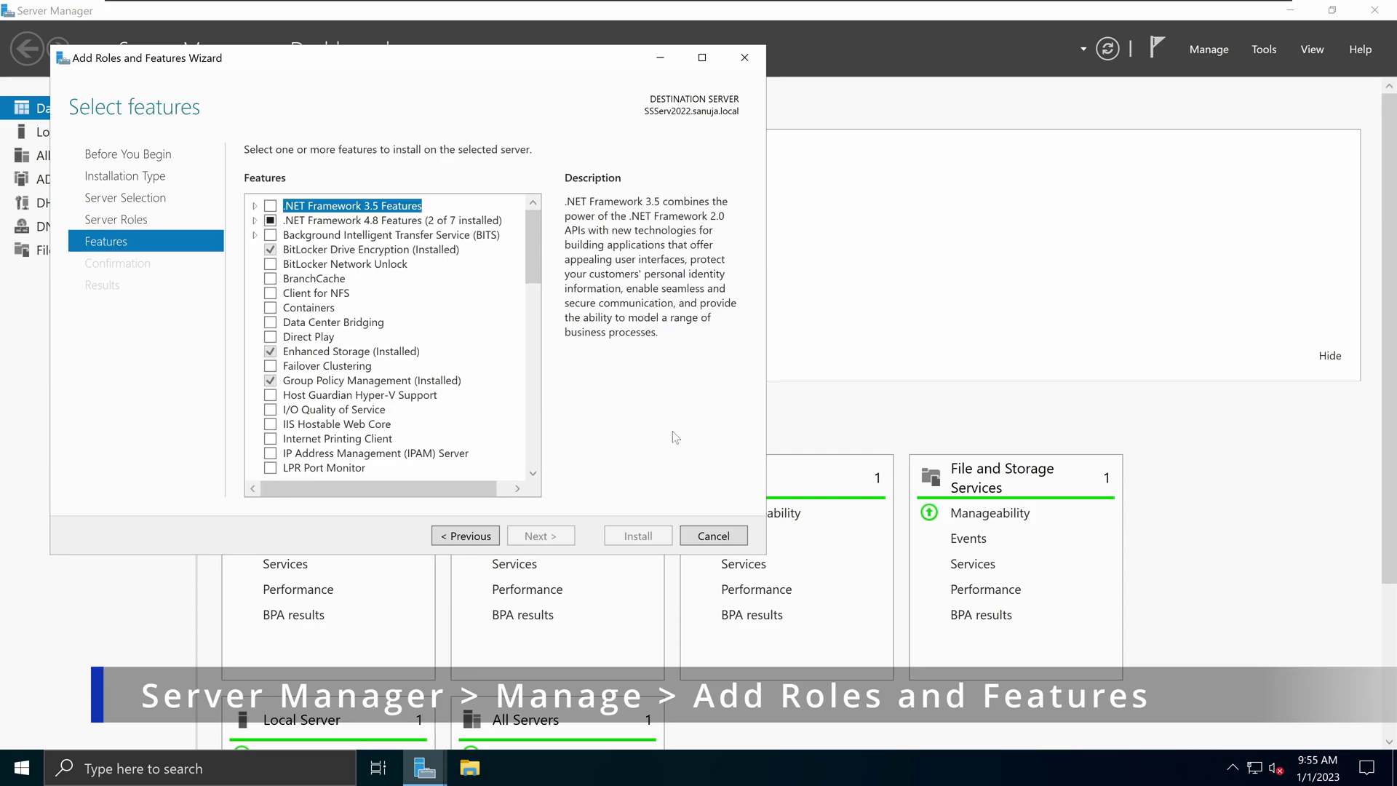
- Cancel the roles wizard, launch DNS Manager and expand its forward and reverse lookup zones
click(711, 535)
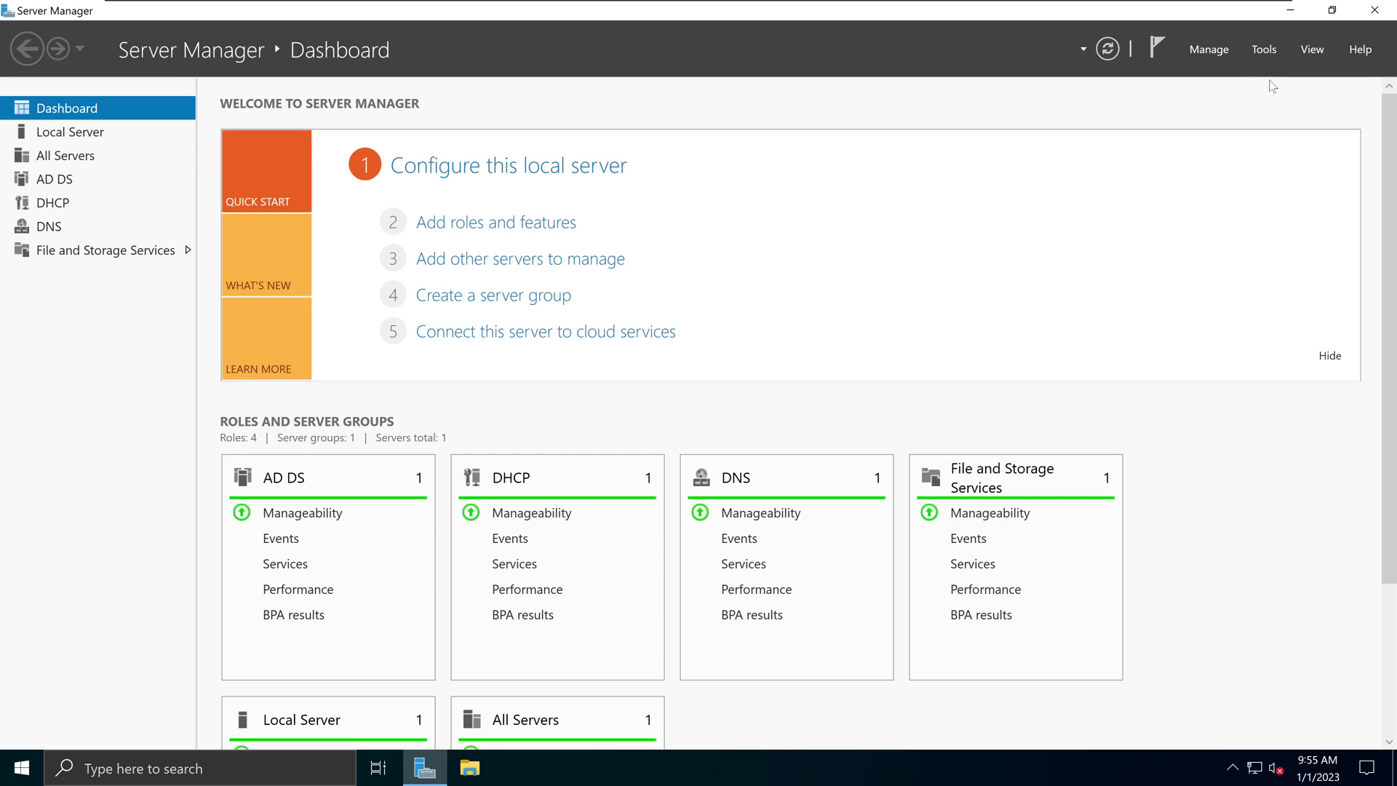
click(1264, 48)
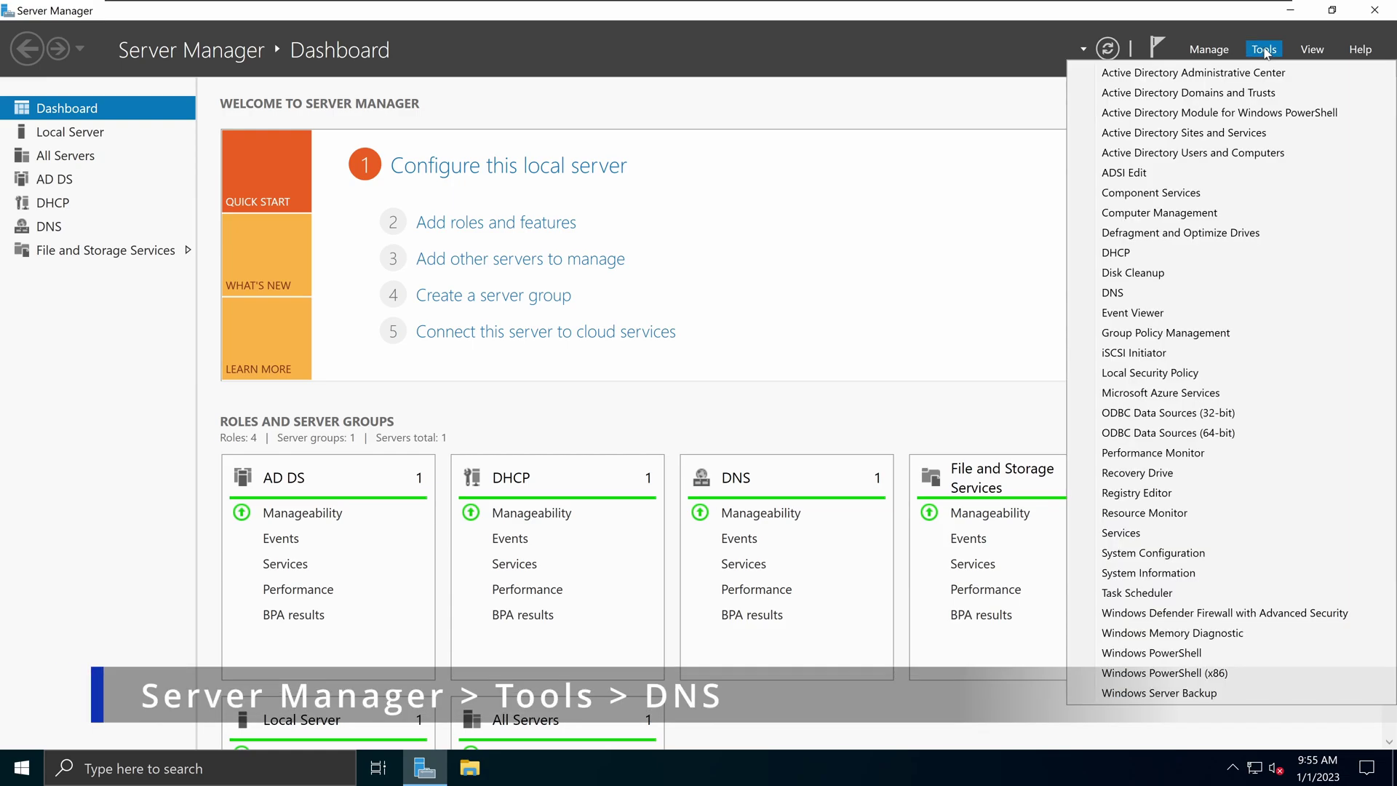
click(1163, 293)
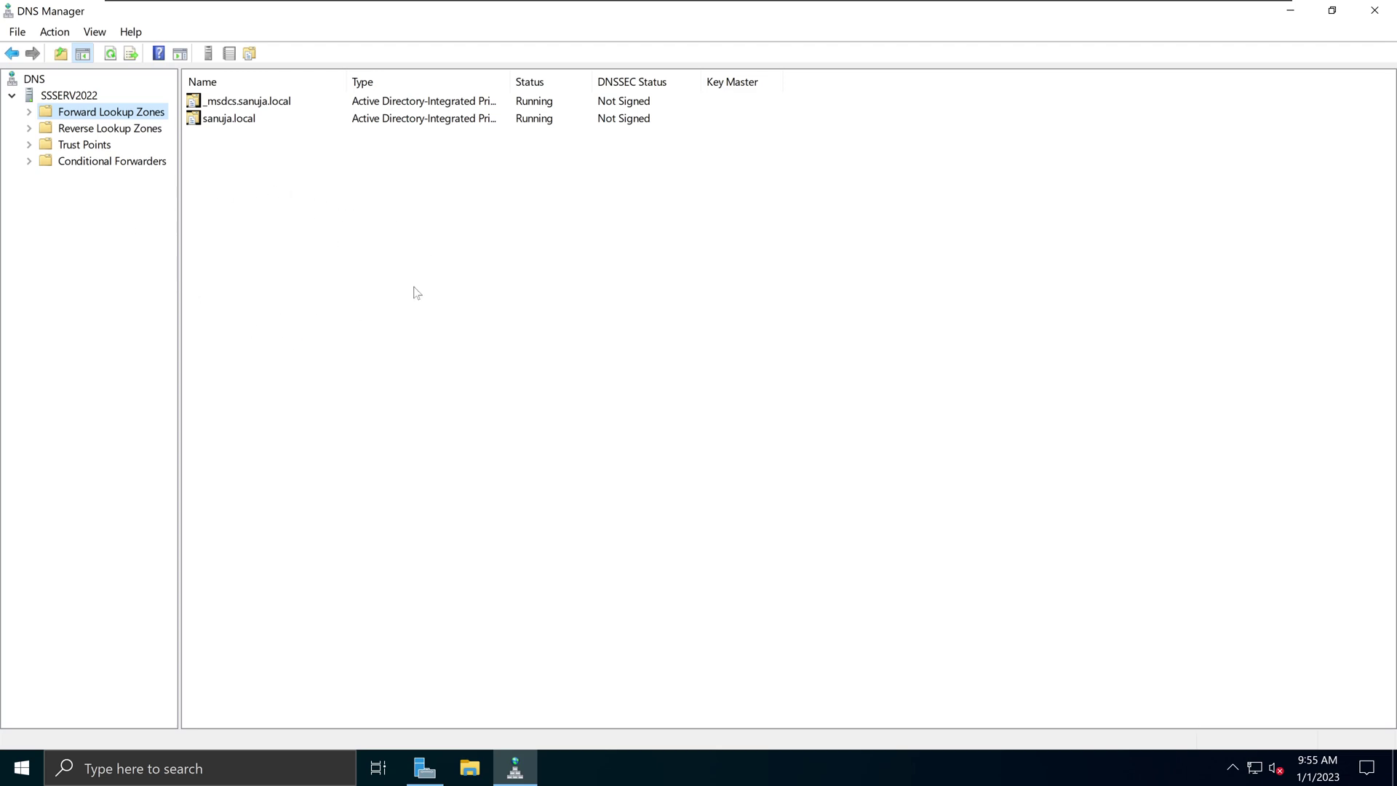
click(30, 113)
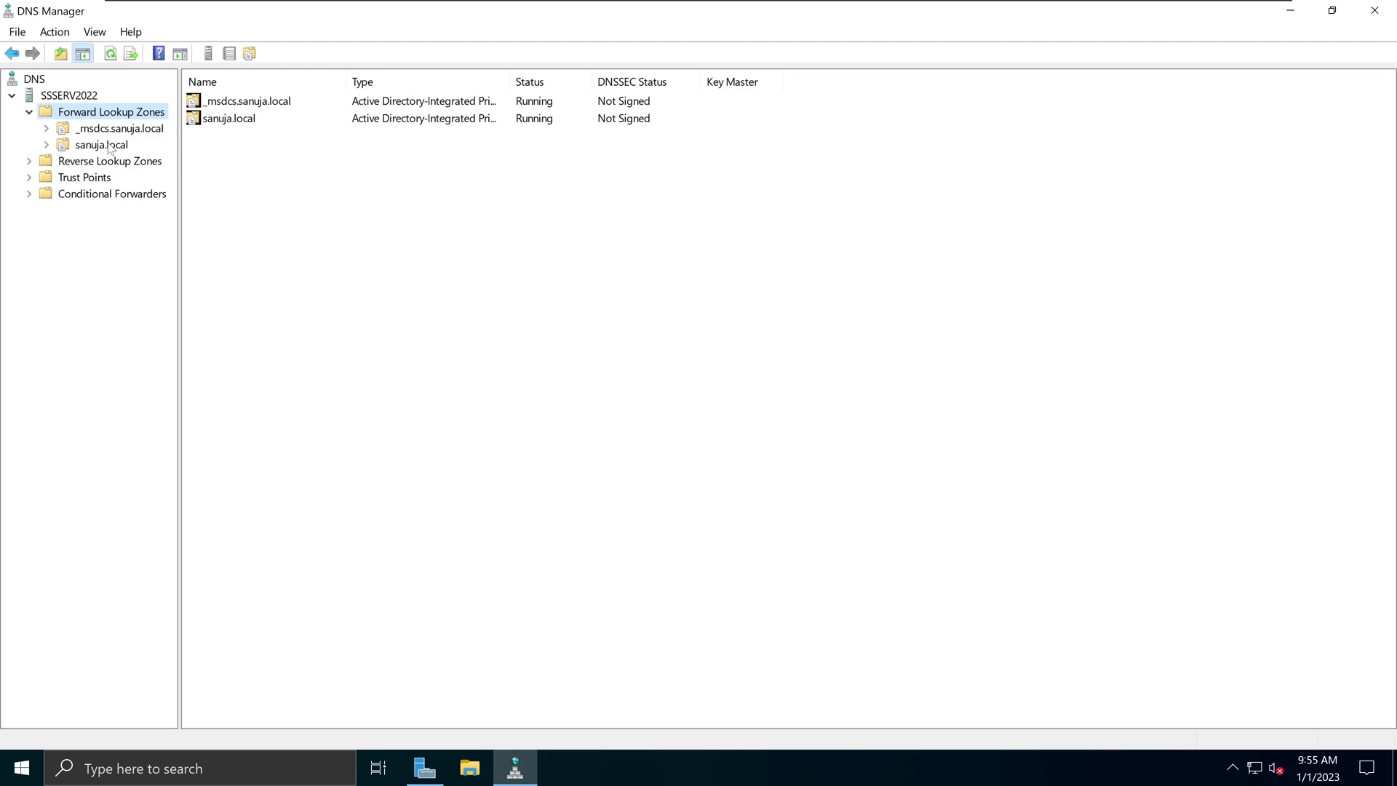
click(80, 162)
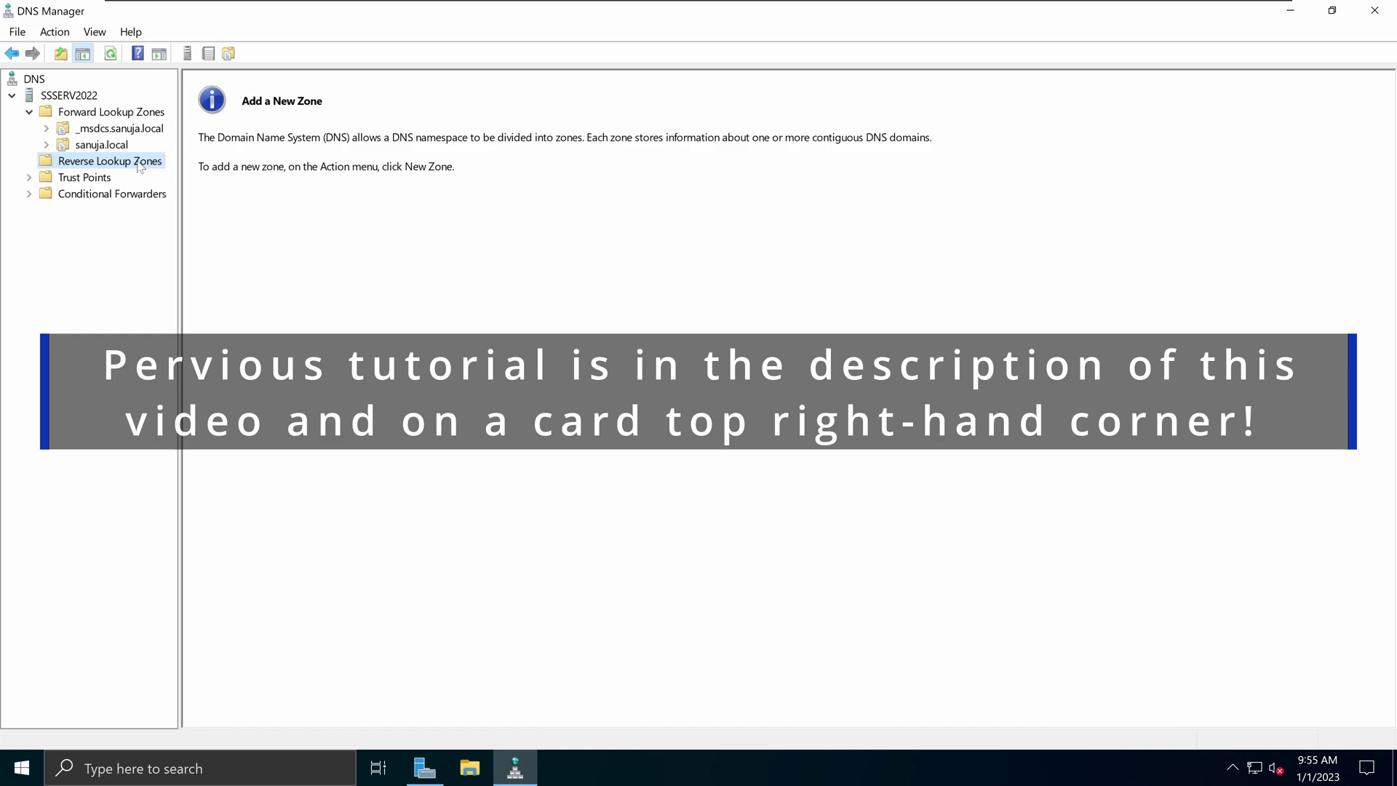
- Inspect the sanuja.local name server and host records, then show the SSSERV2022 server node
click(116, 113)
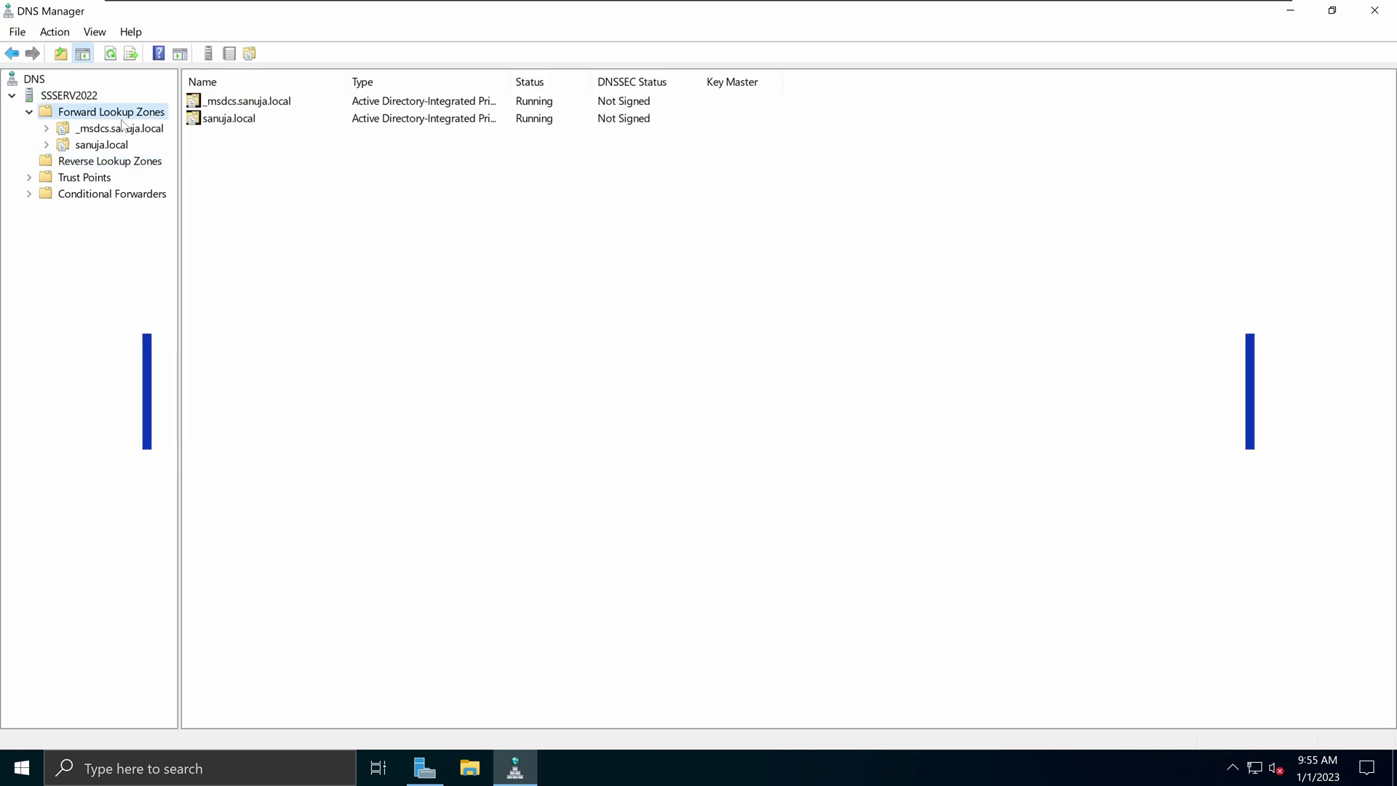
click(105, 149)
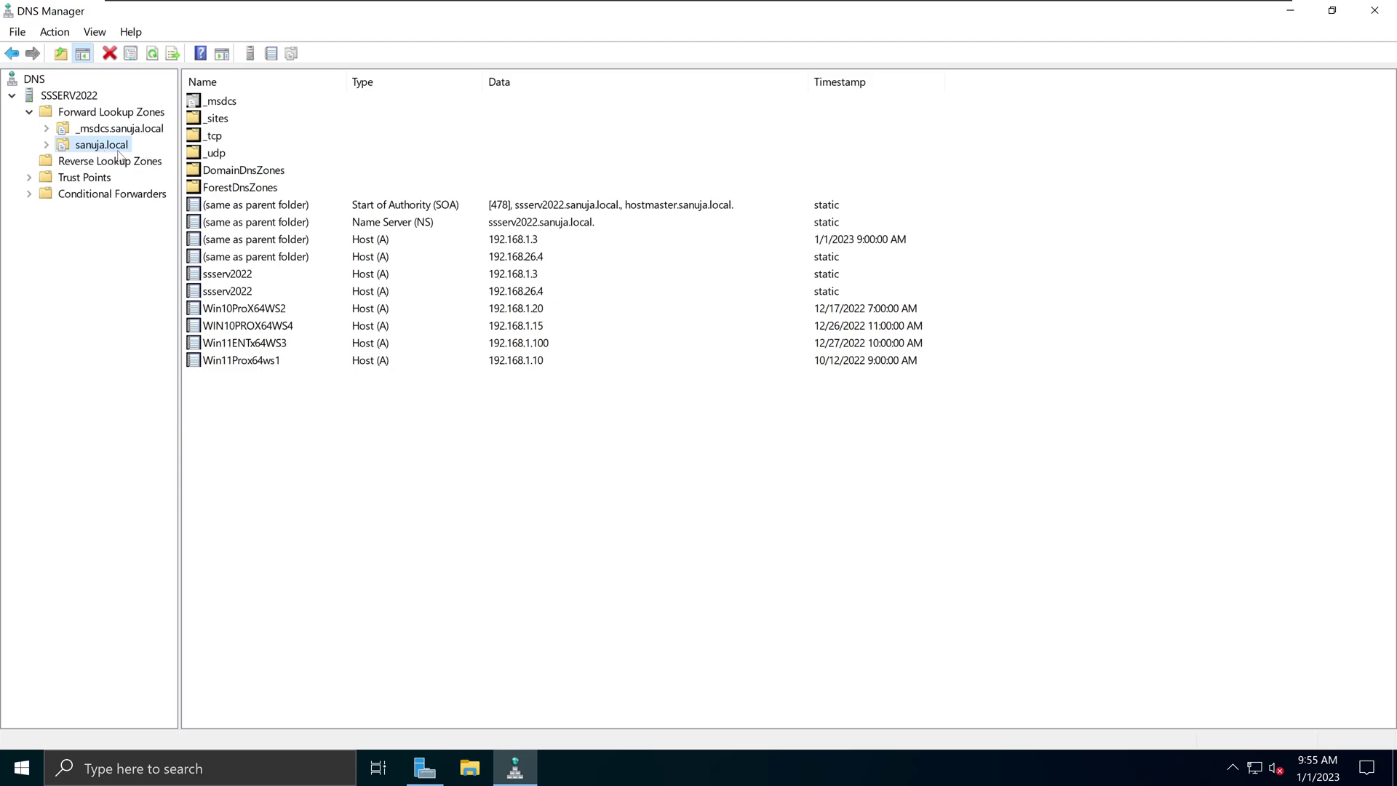
drag(971, 478, 236, 223)
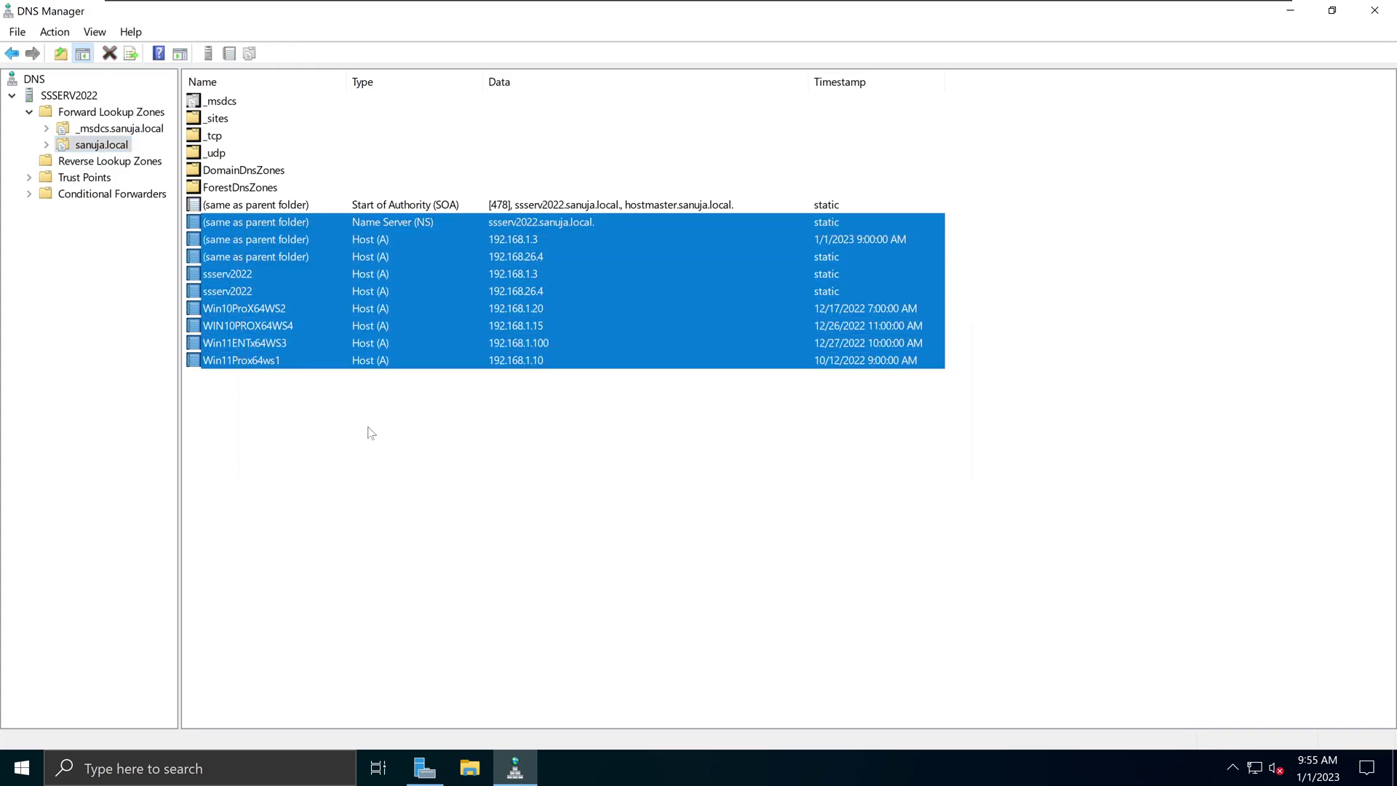
click(371, 433)
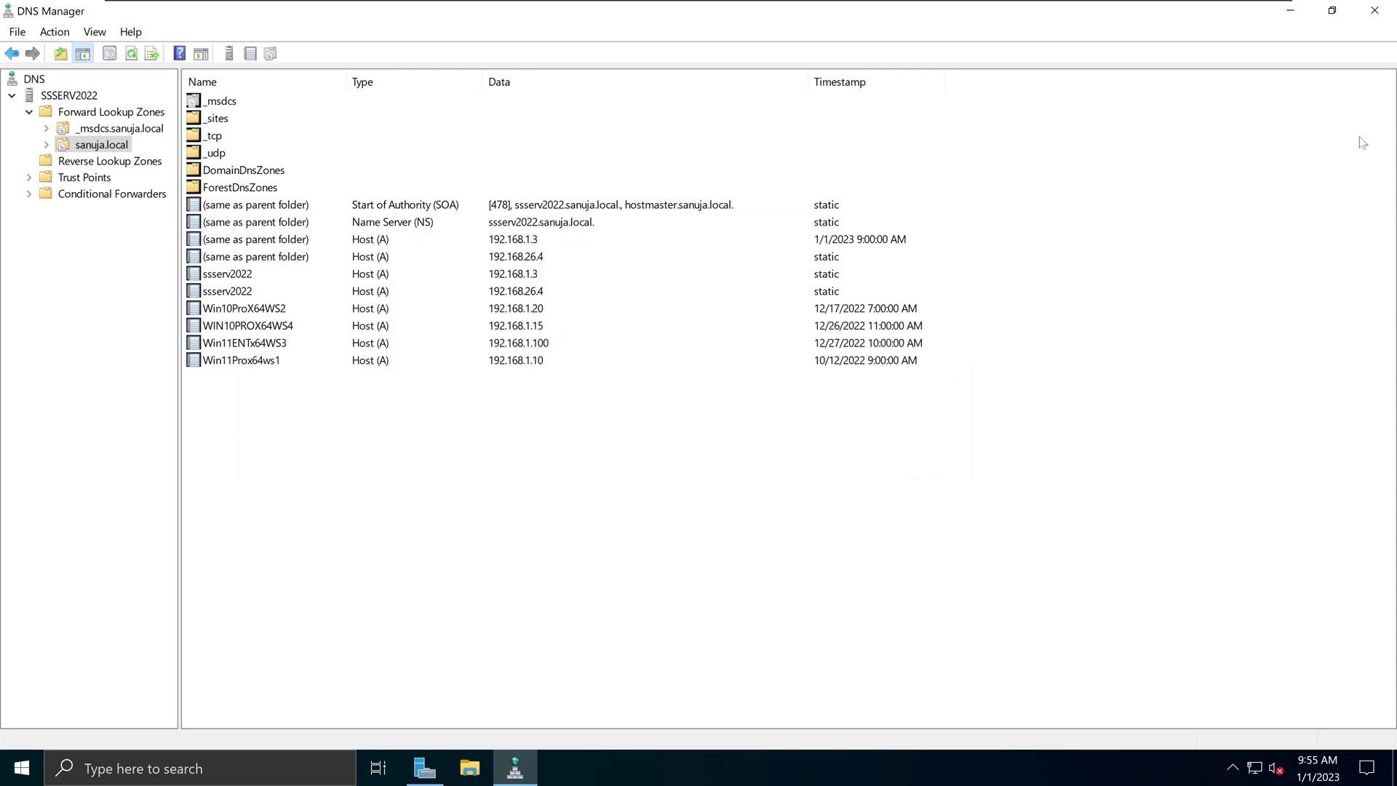
click(34, 81)
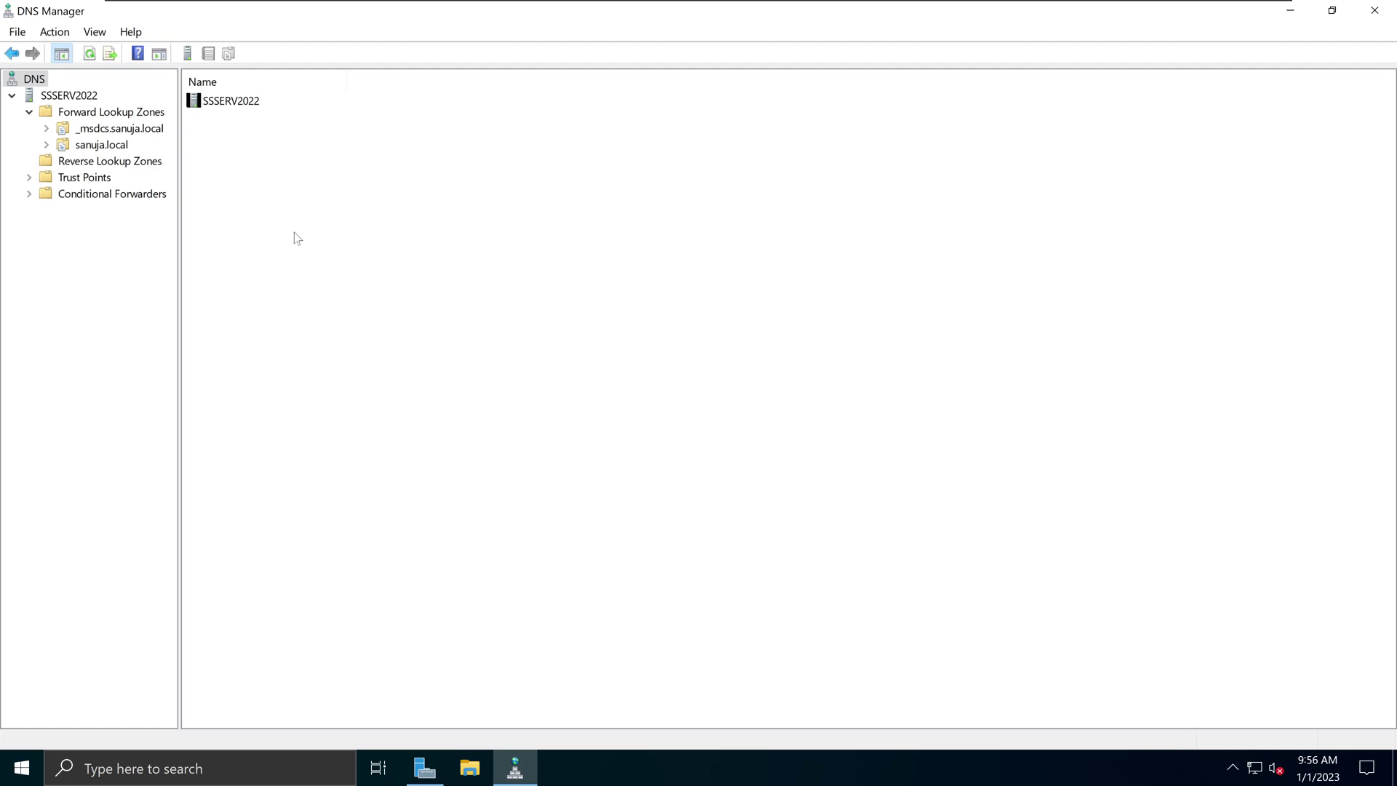
click(69, 95)
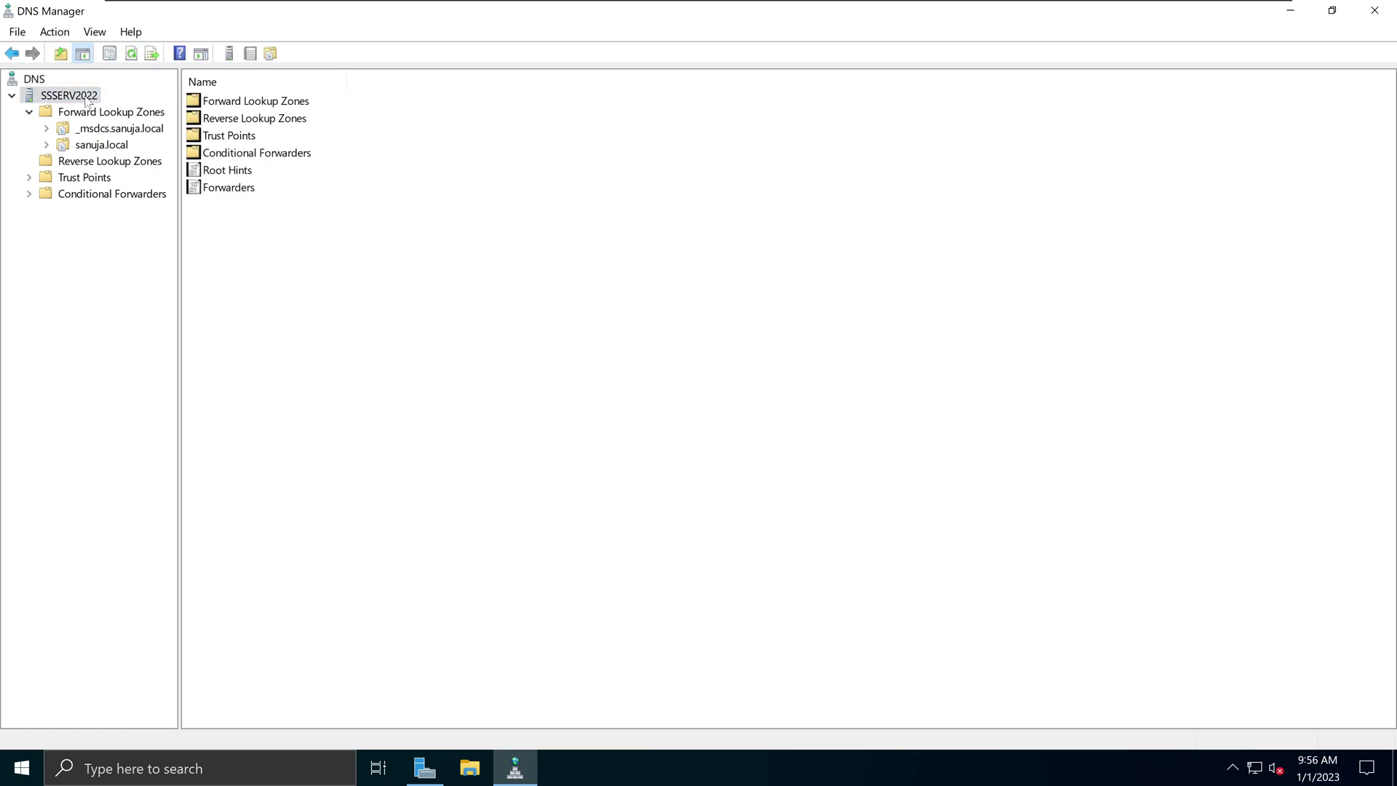
- Launch nslookup from SSSERV2022's menu and check the default server address
right_click(85, 99)
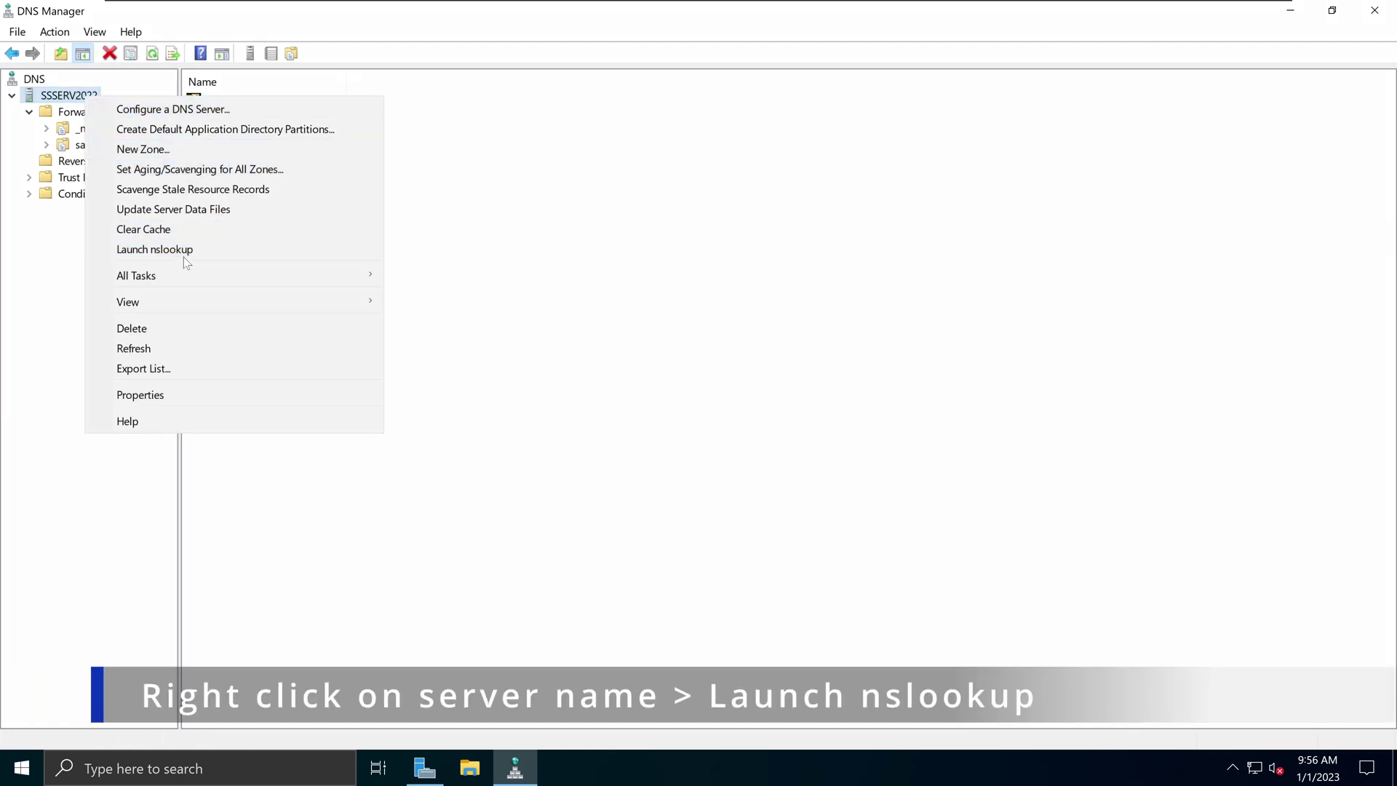
click(134, 252)
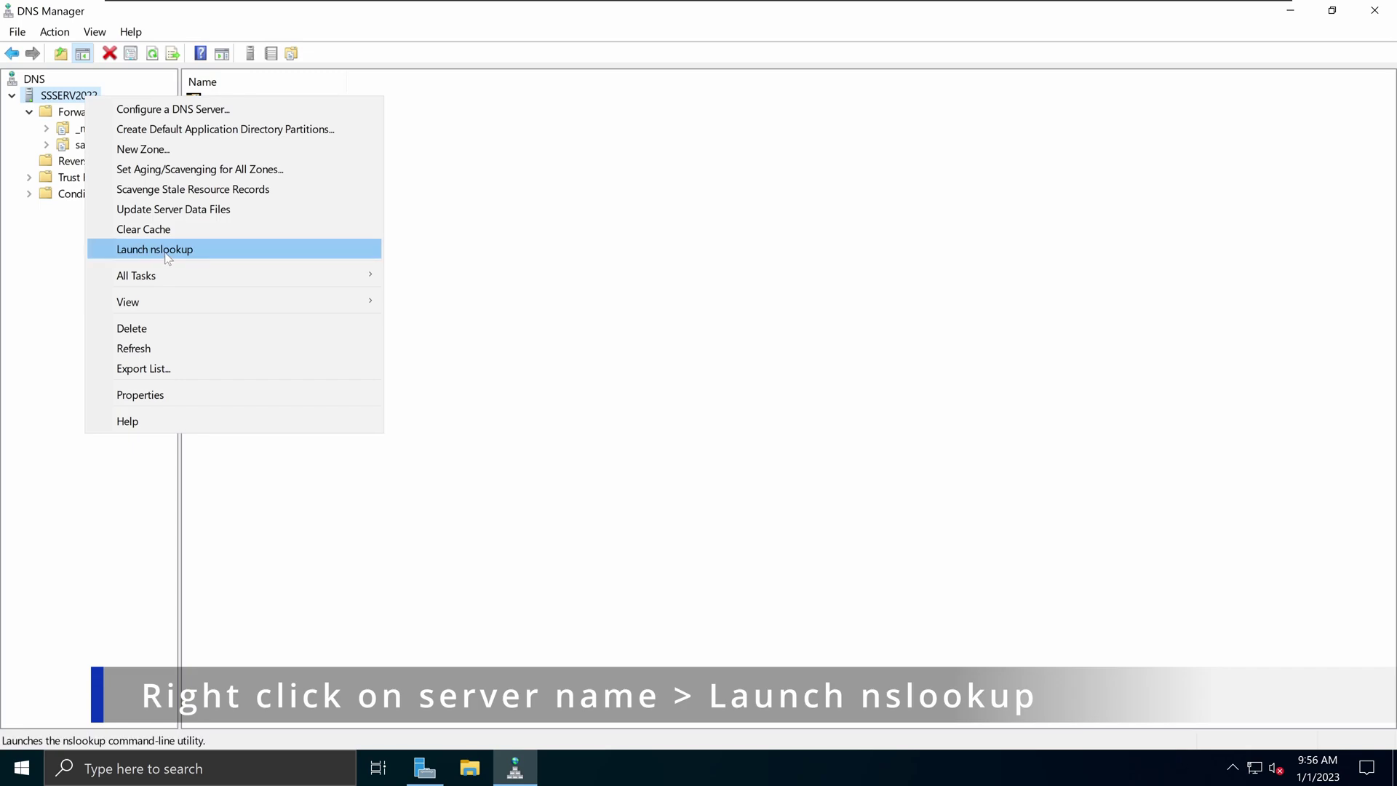
click(162, 252)
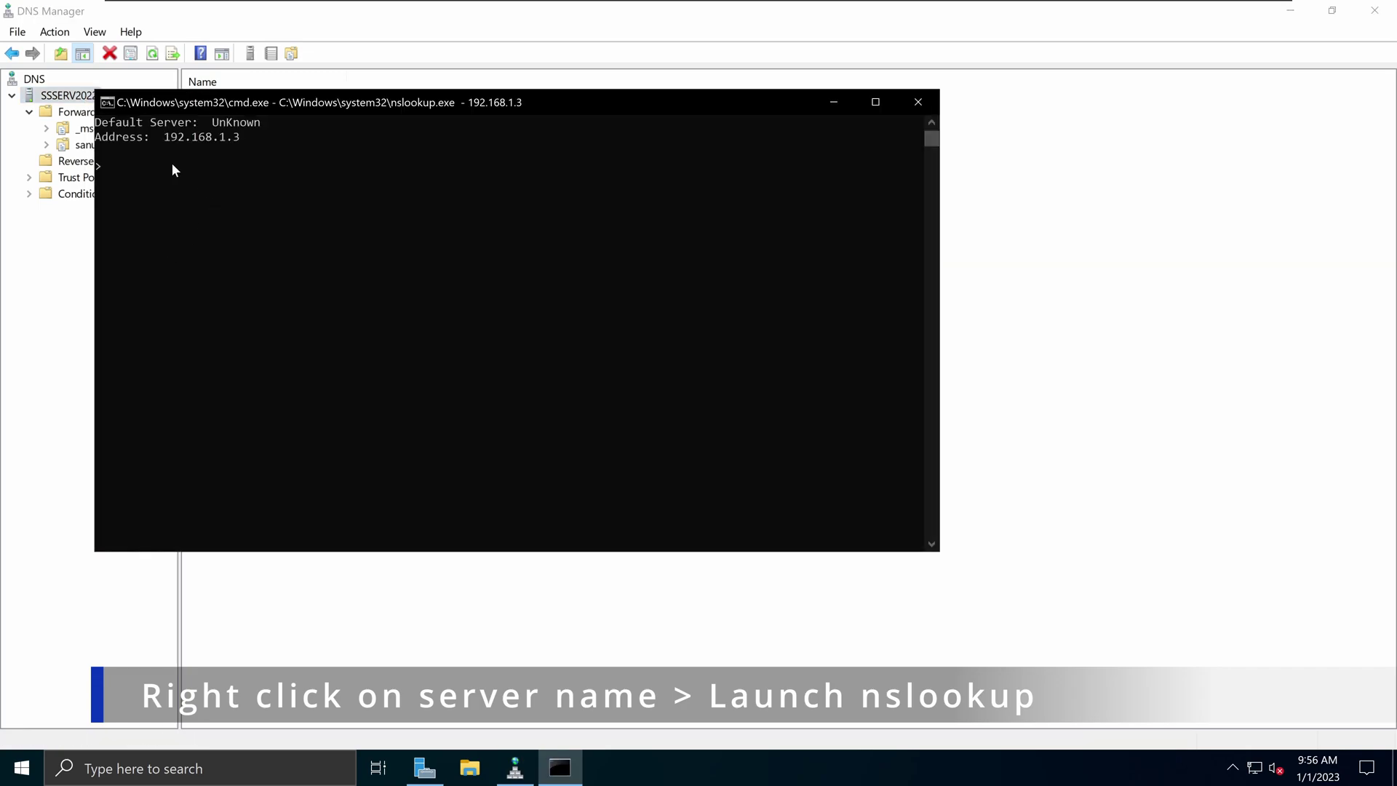
drag(164, 139, 94, 121)
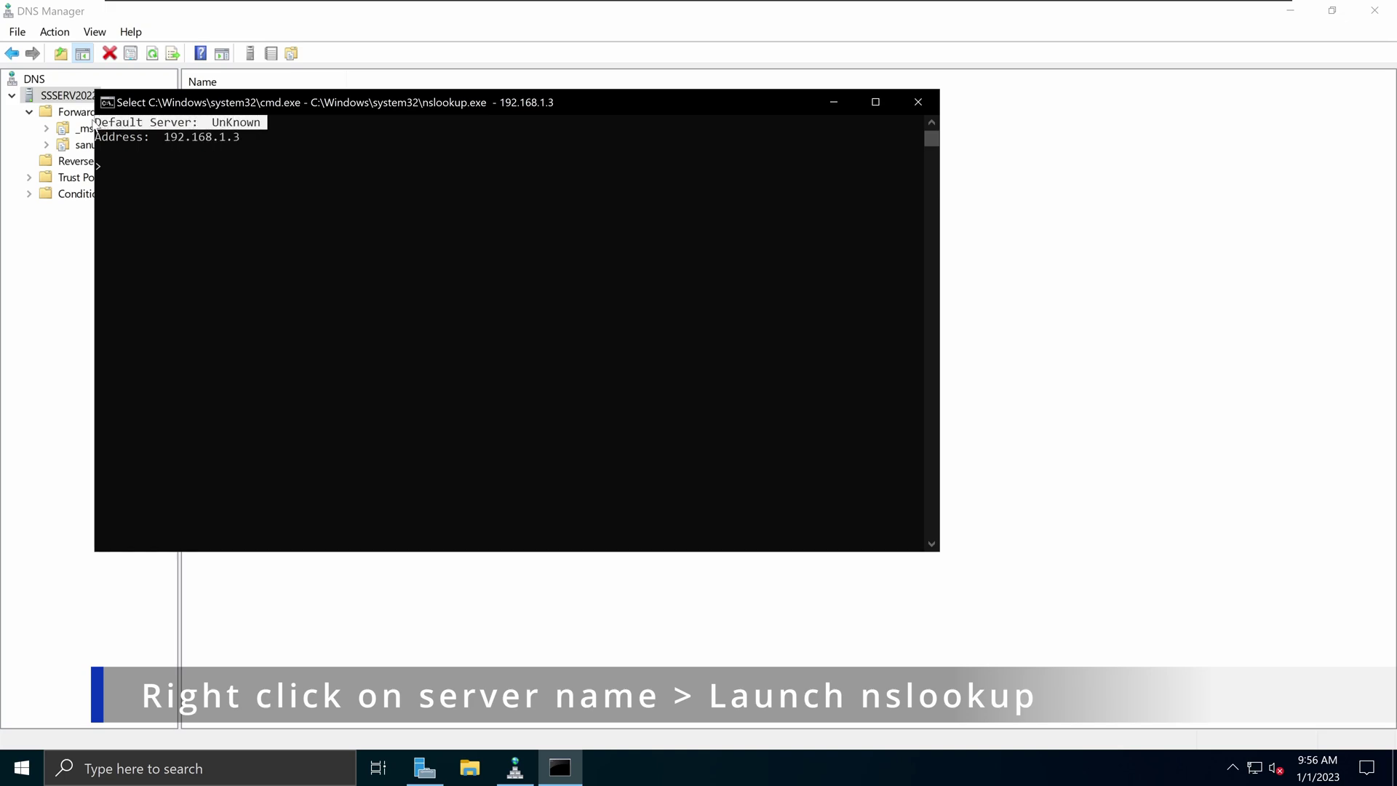
click(166, 178)
- Look up sanuja.local, reviewing the results 192.168.1.3 and 192.168.26.4, then close nslookup
text(san)
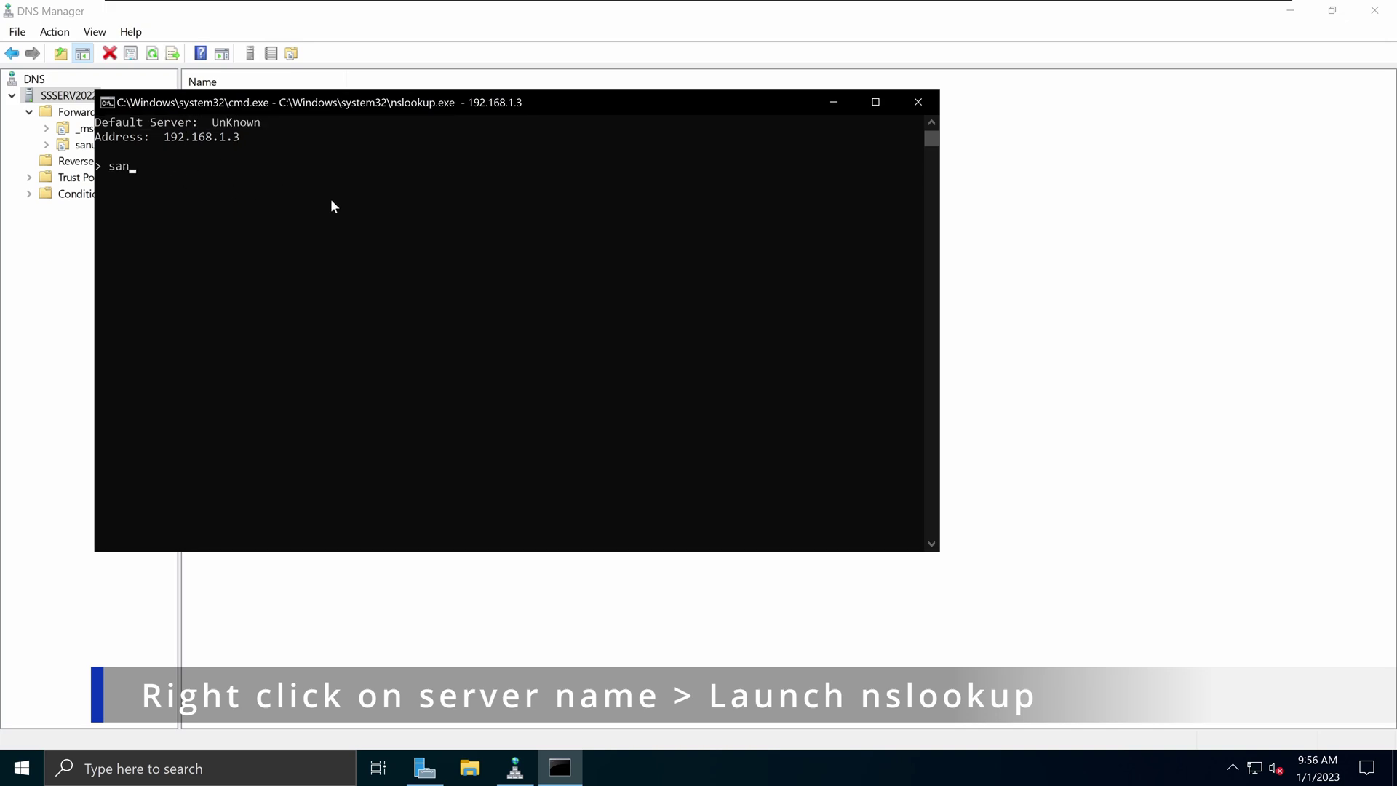
text(uja.local)
key(Return)
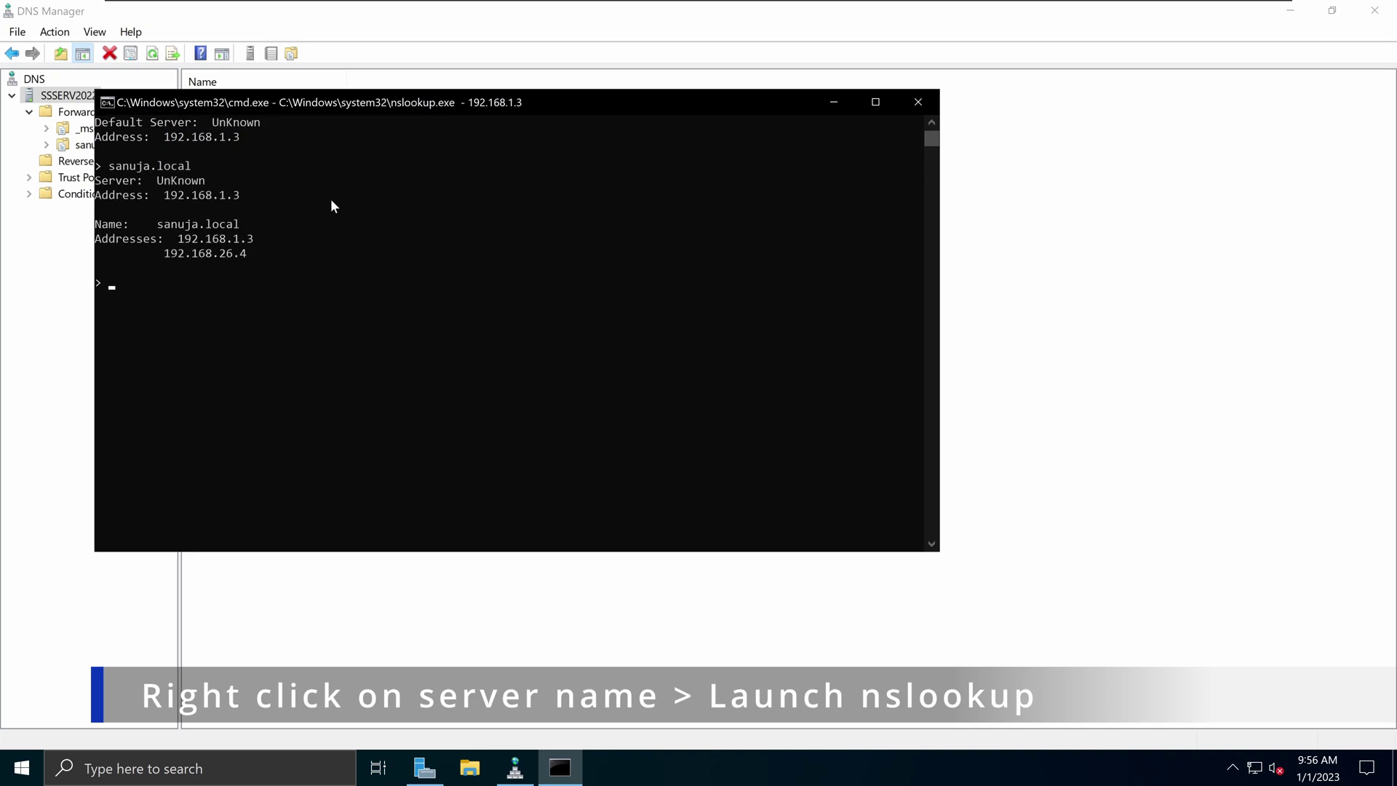
drag(96, 182, 289, 299)
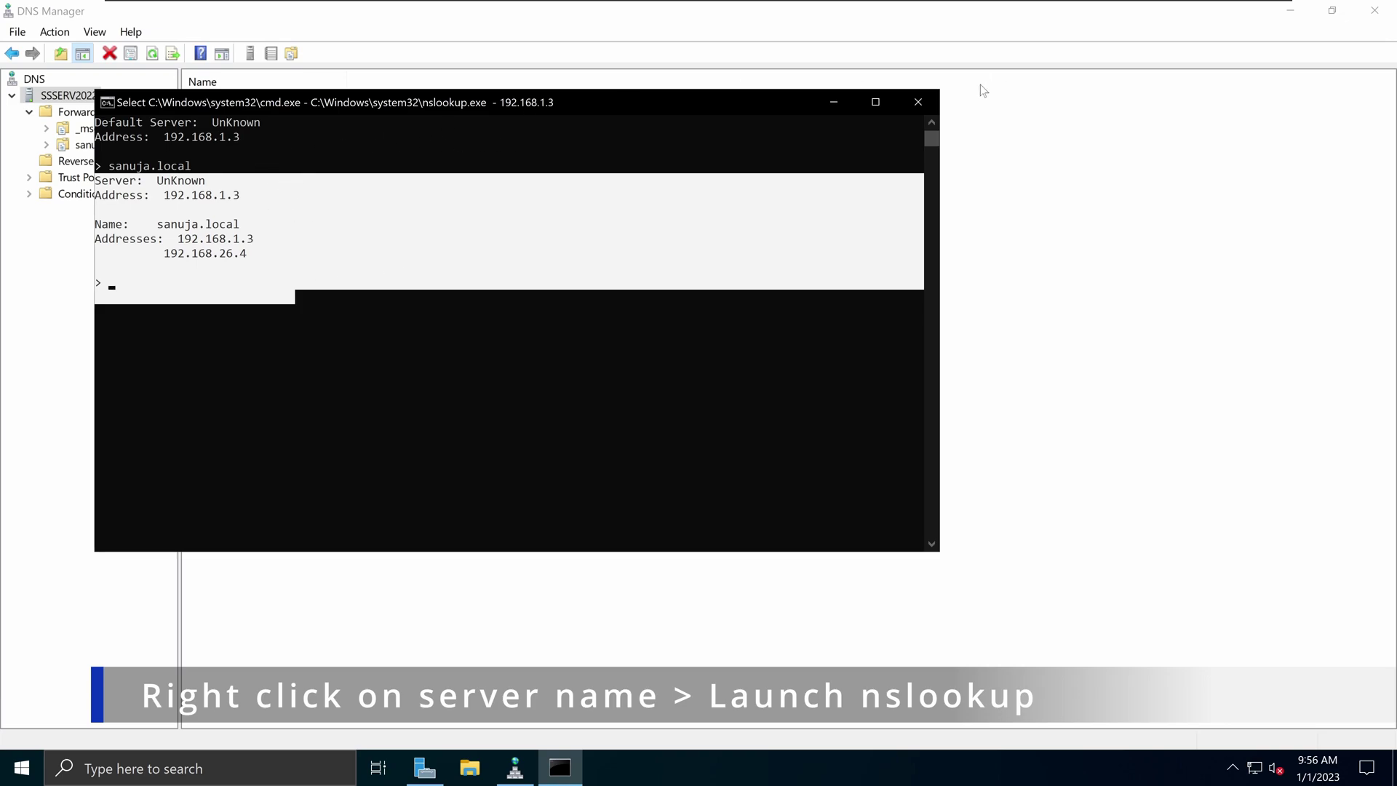
click(919, 102)
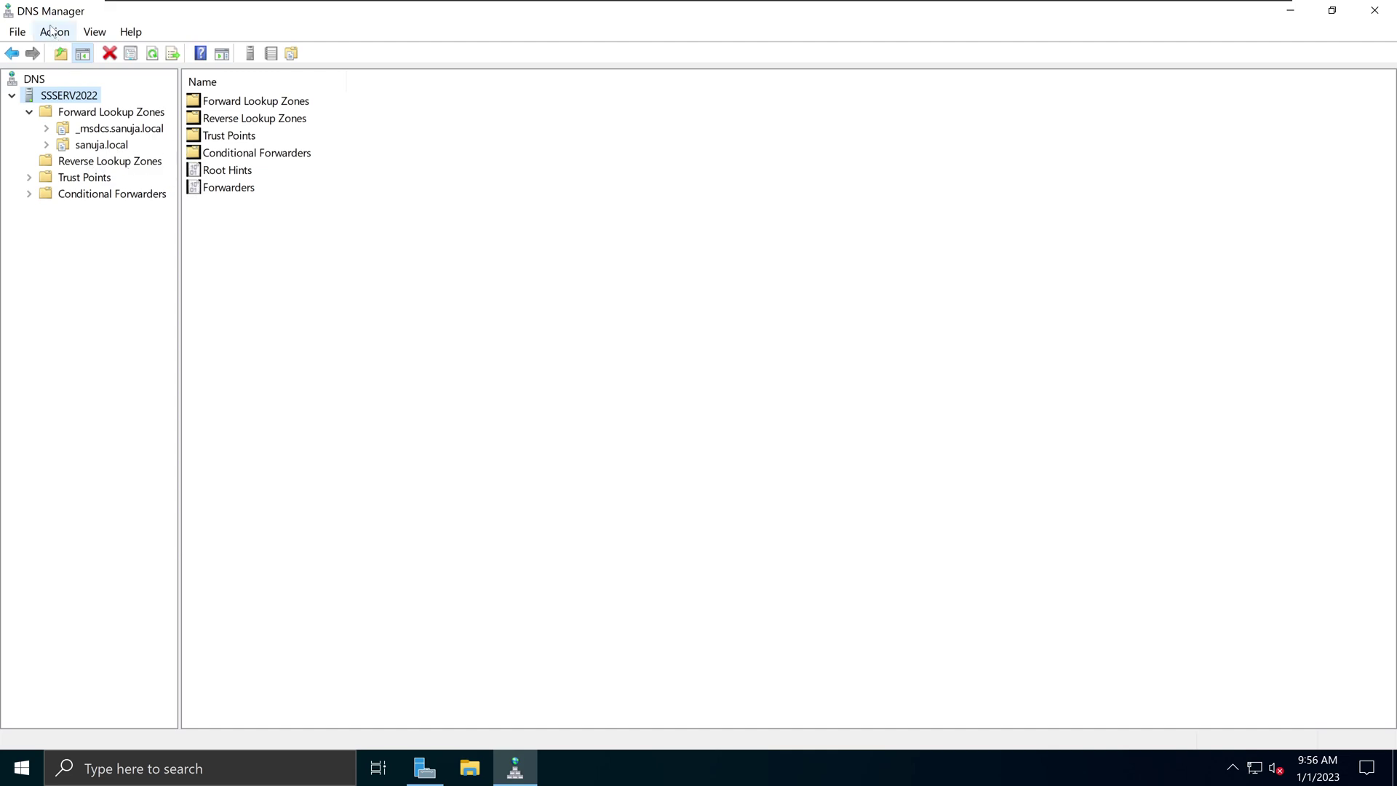
- Check the reverse zones and sanuja.local records, then list SSSERV2022's forward lookup zones
click(124, 162)
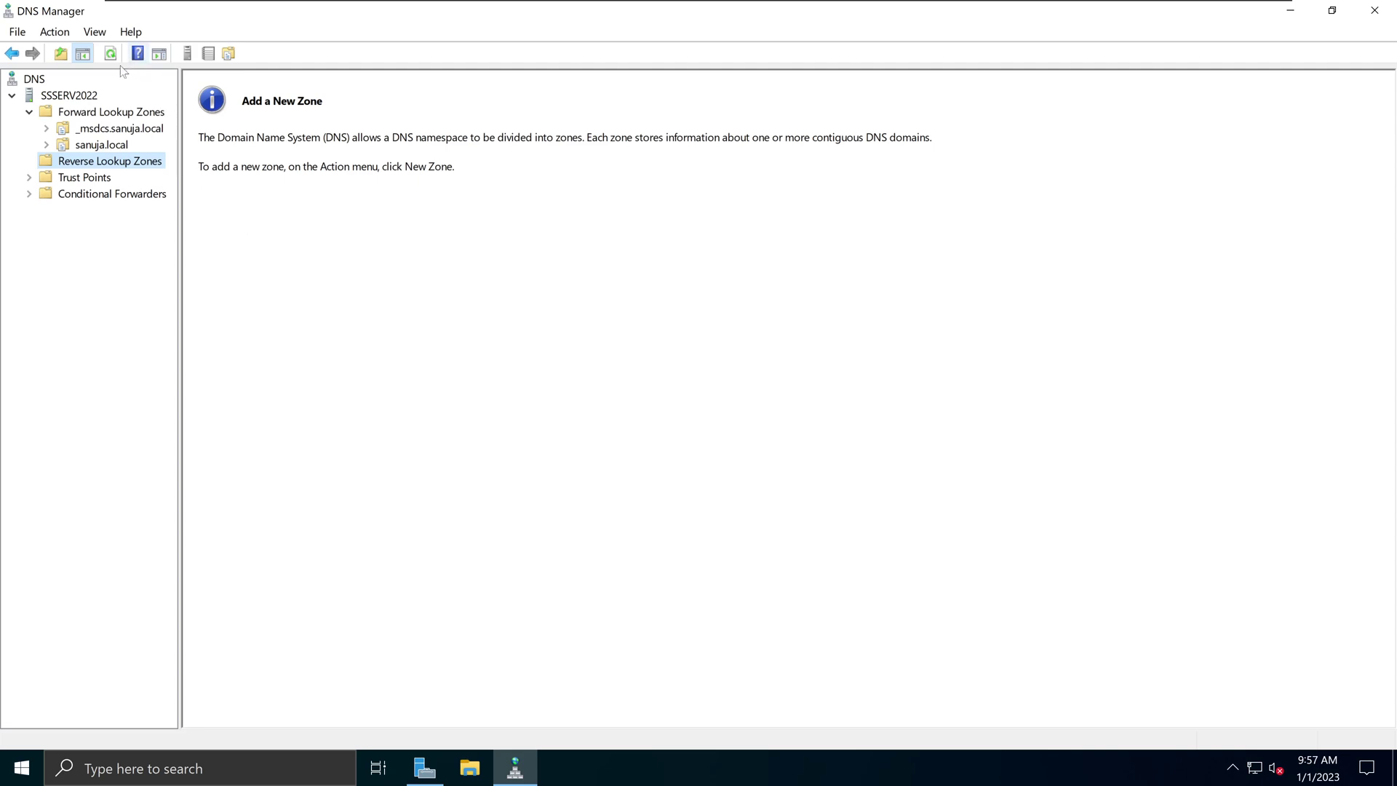
click(104, 146)
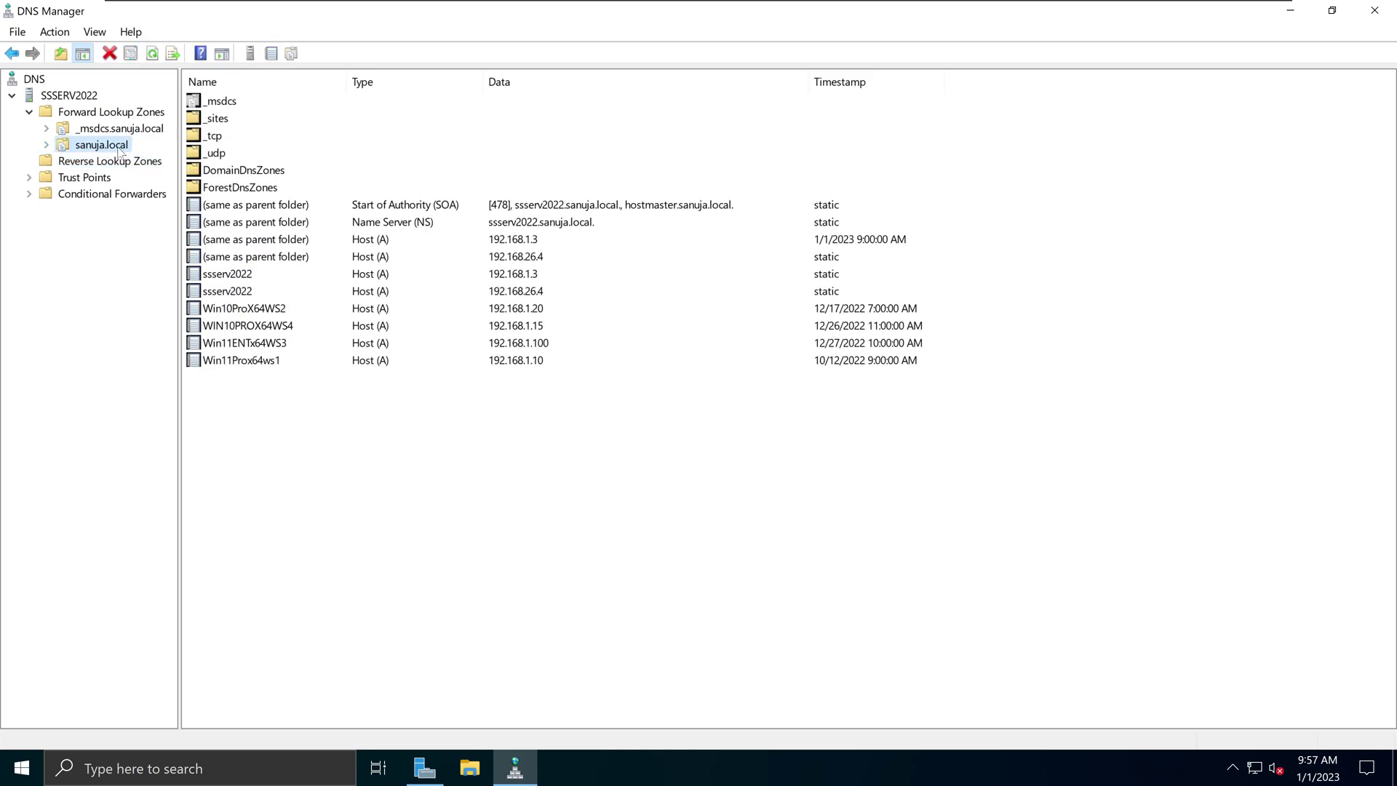
click(81, 101)
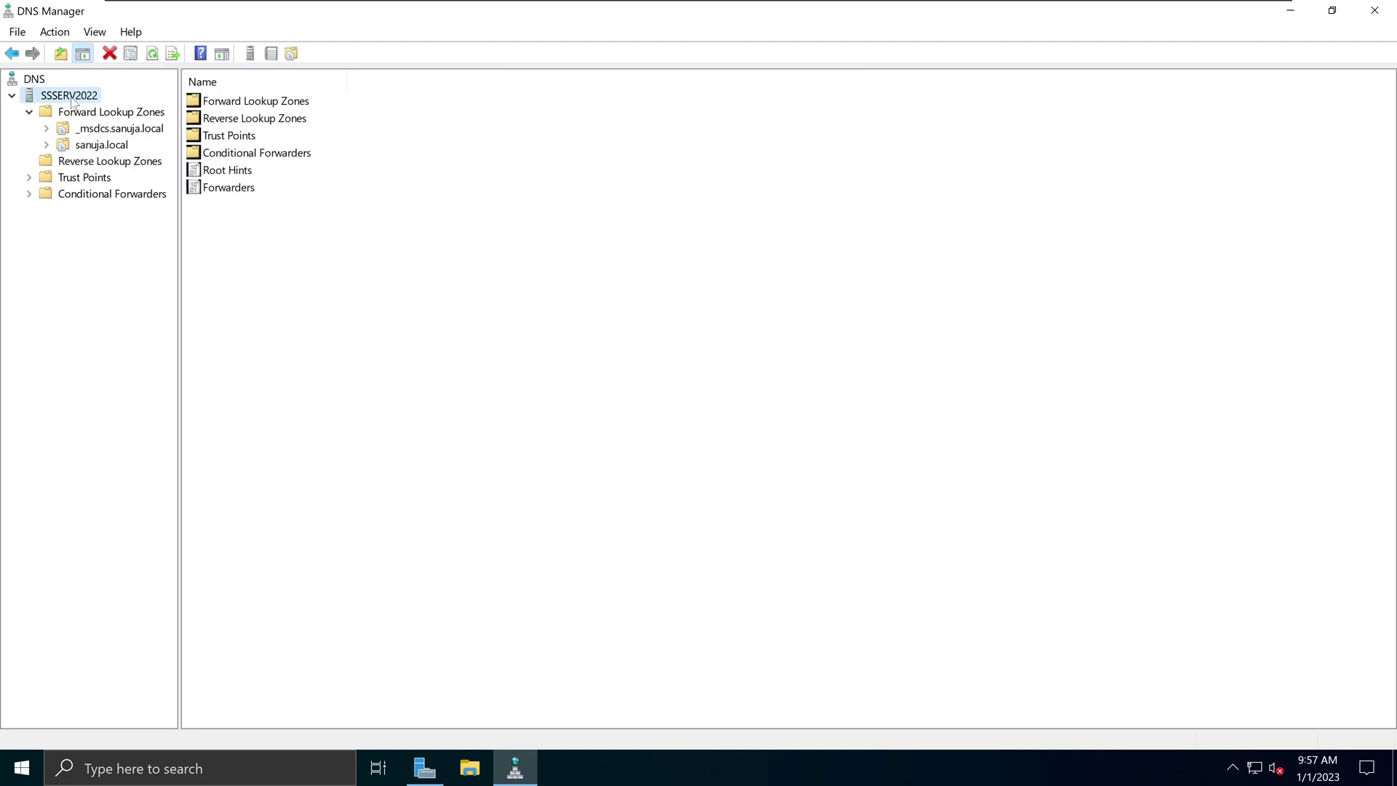
click(96, 115)
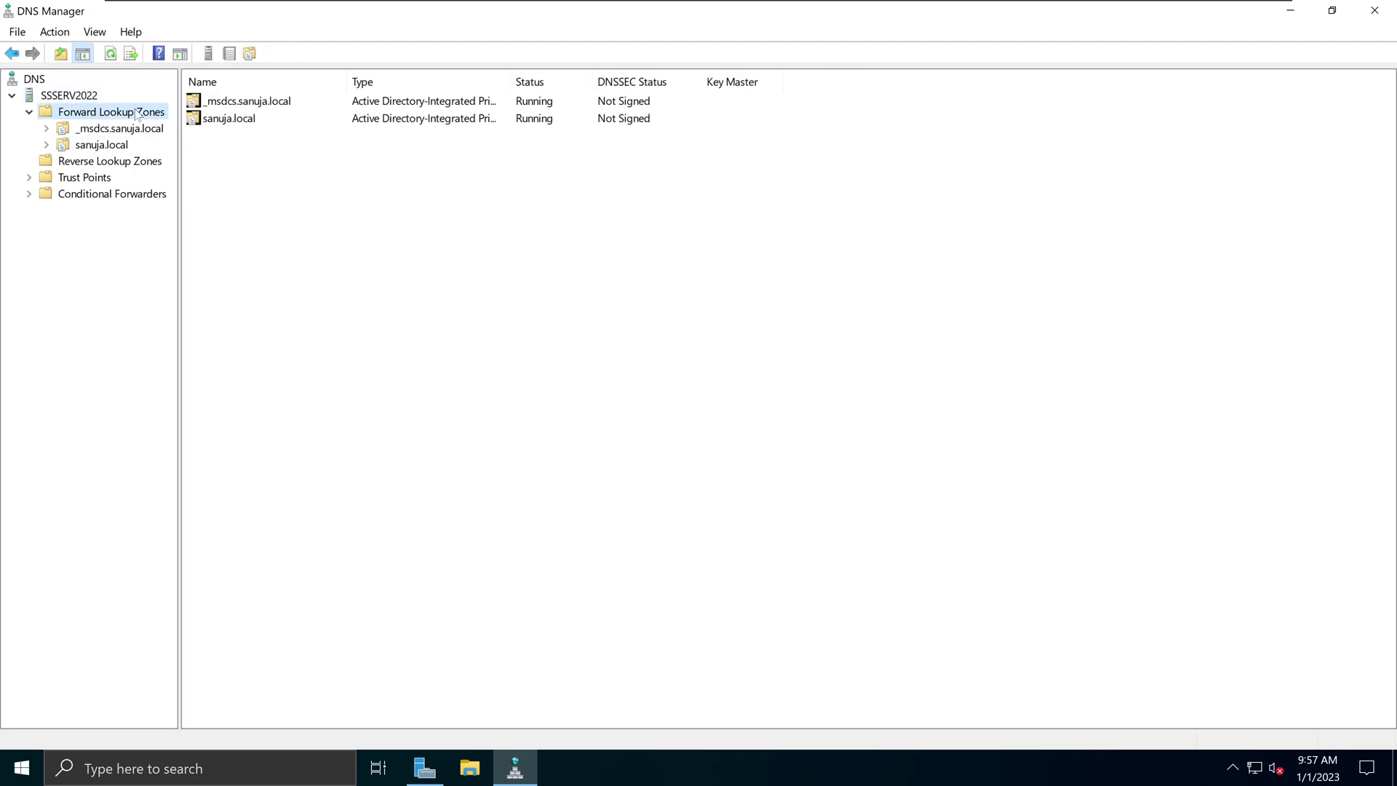
right_click(110, 111)
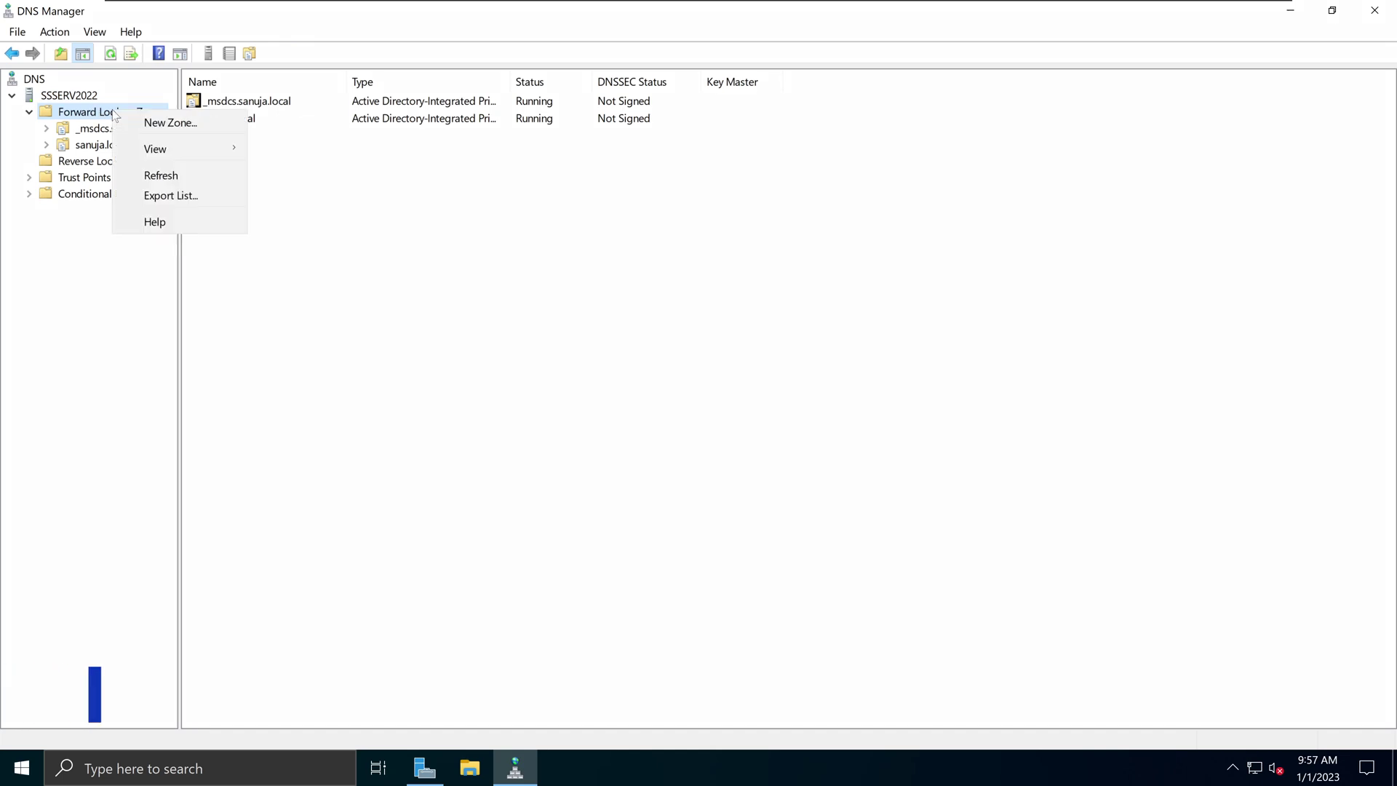
click(155, 118)
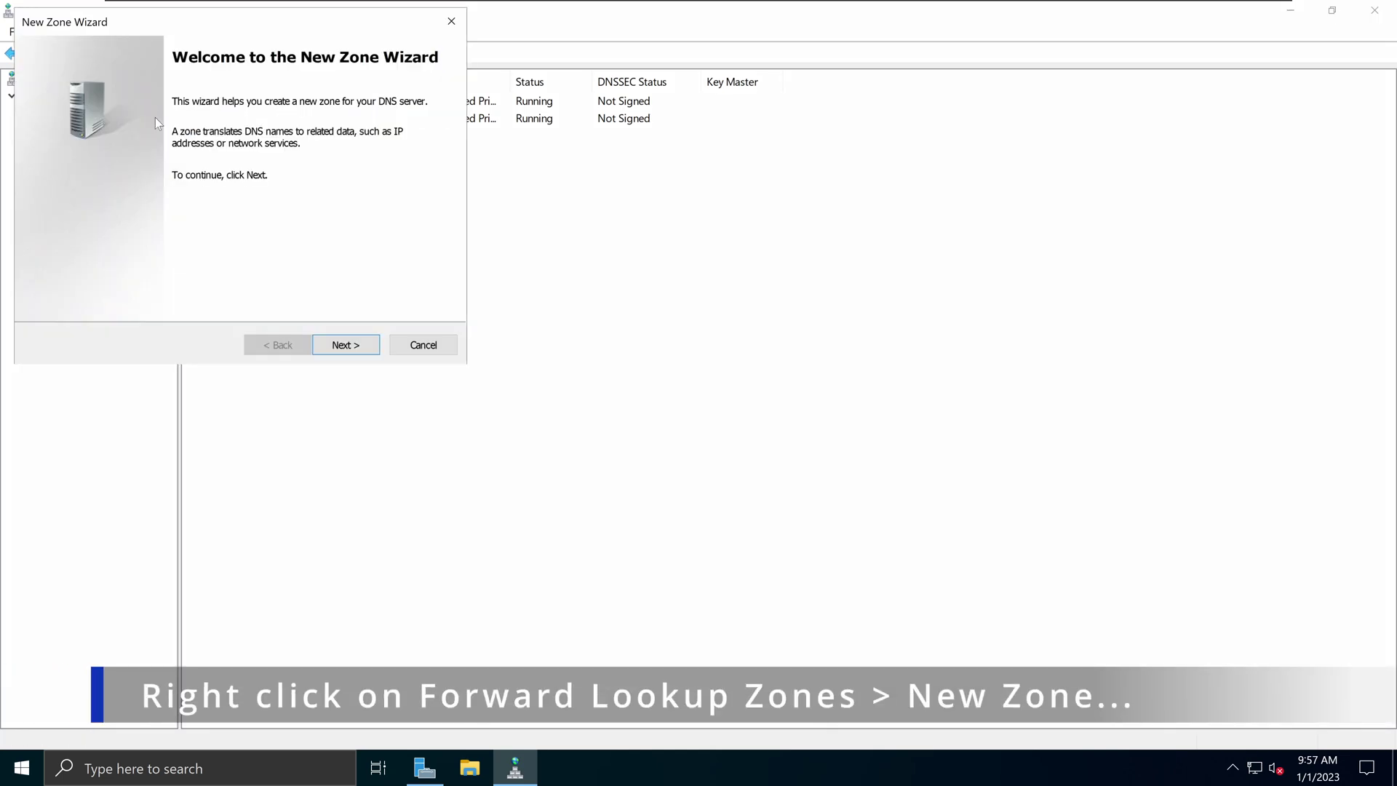
click(346, 344)
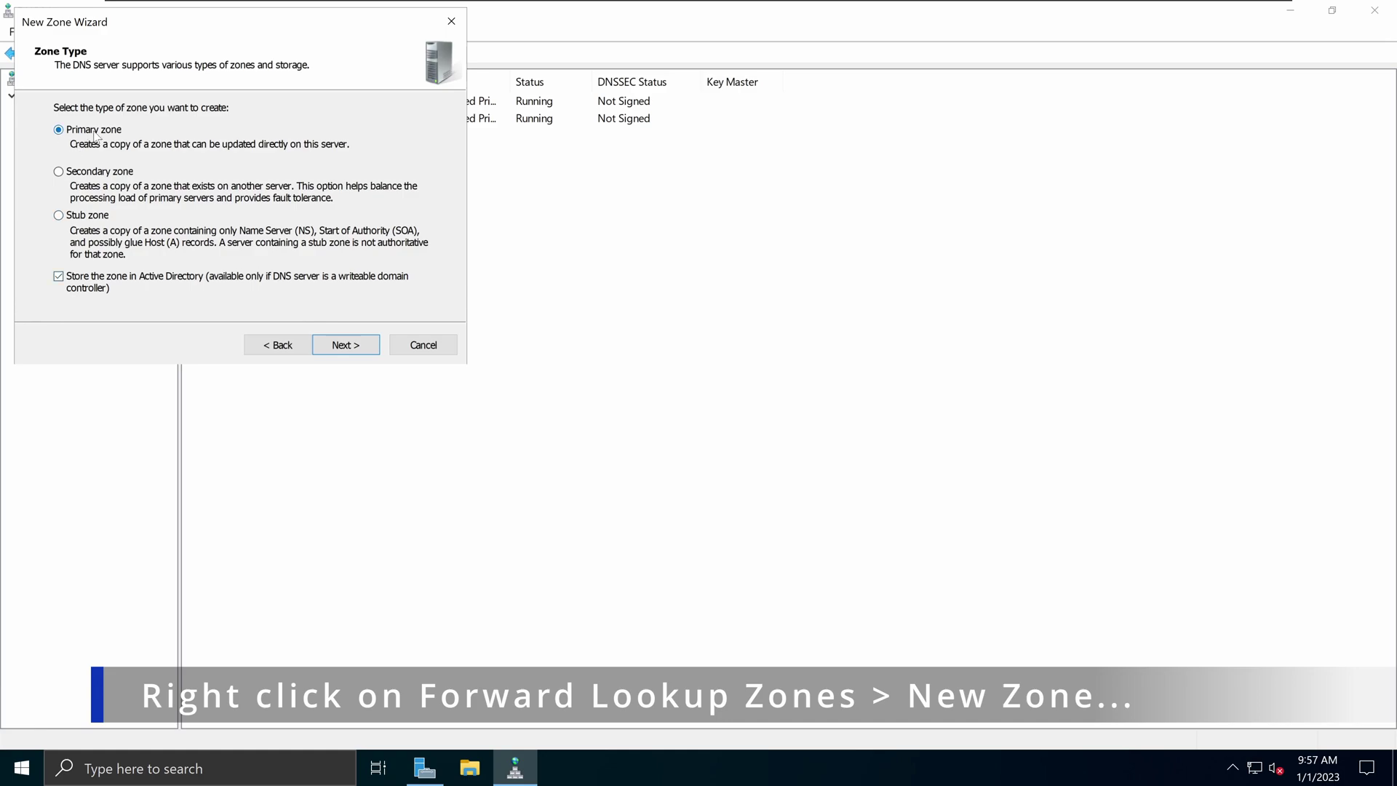
click(355, 347)
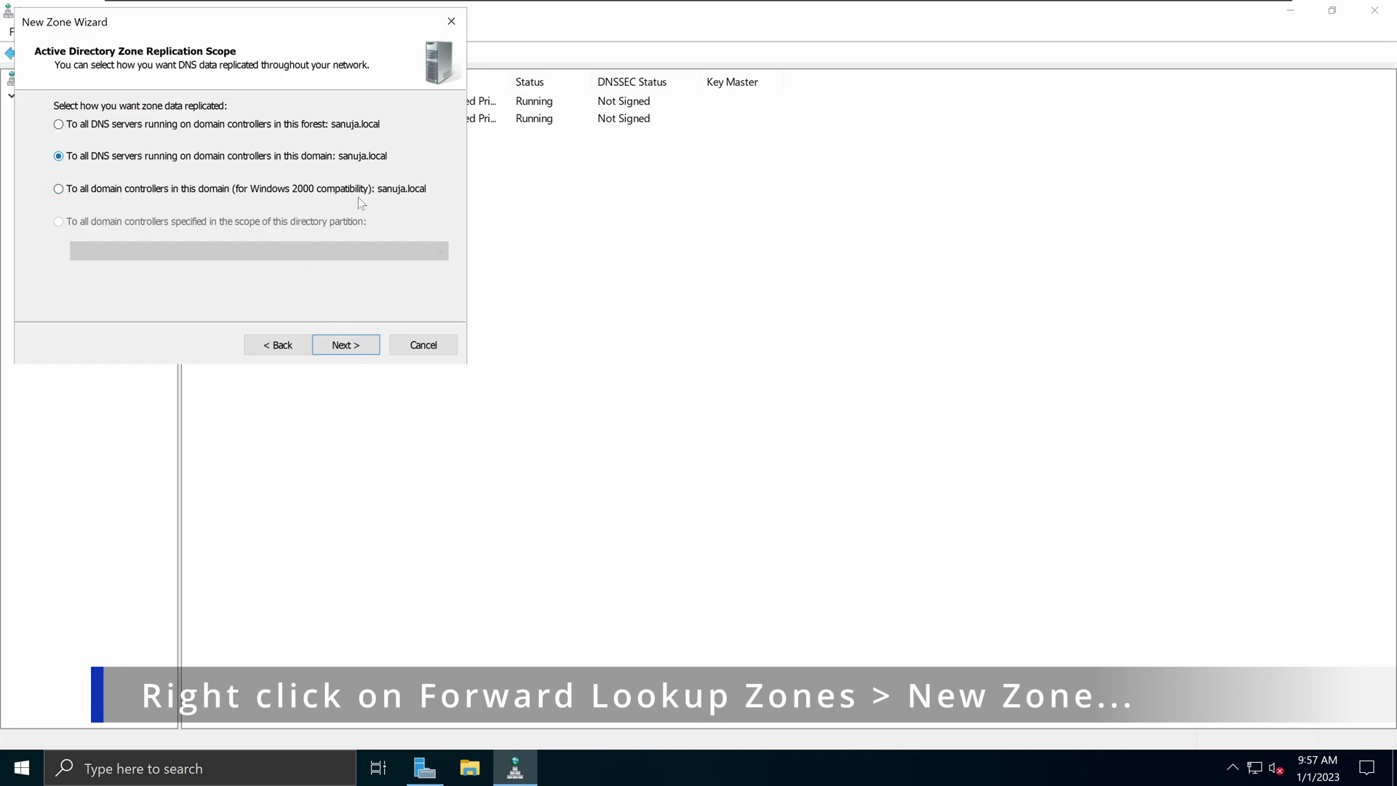
click(359, 346)
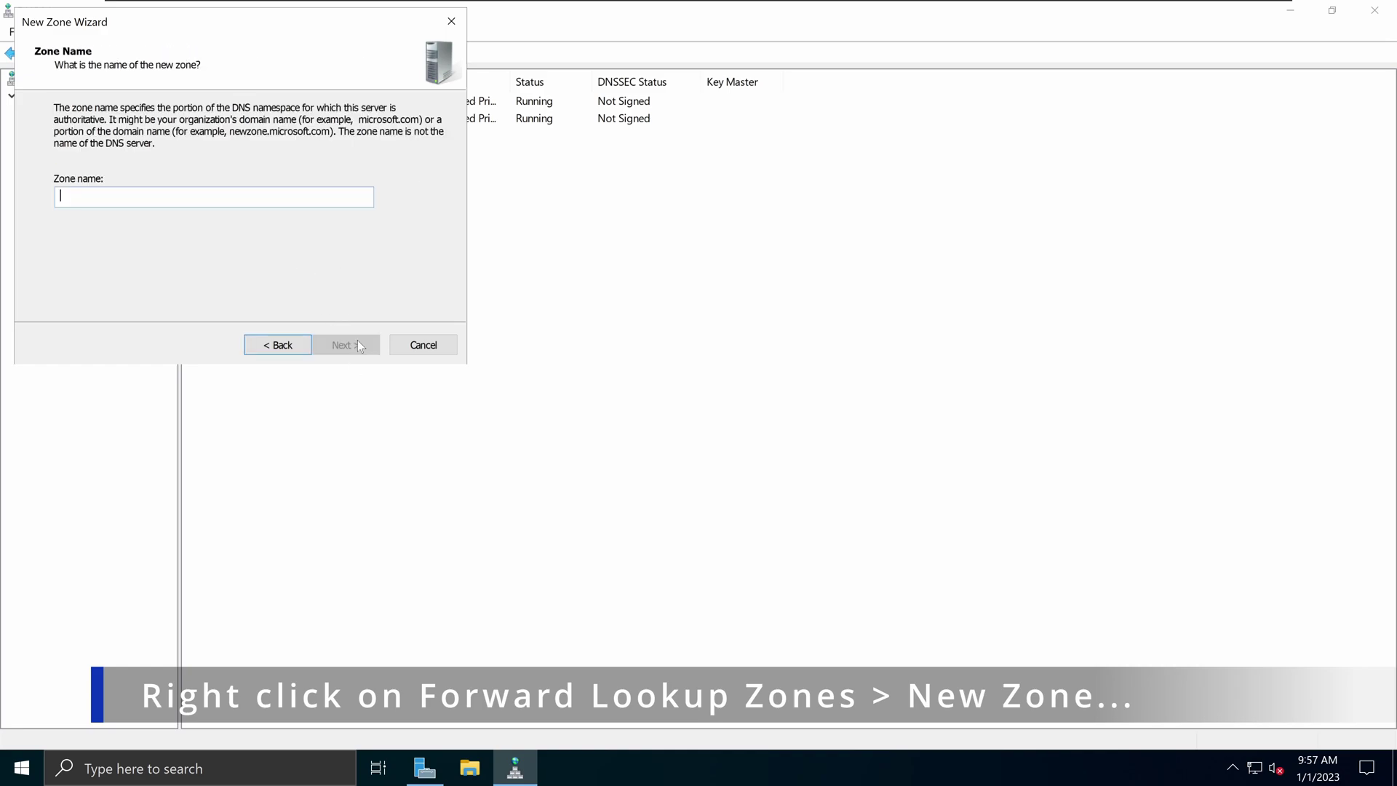
click(451, 26)
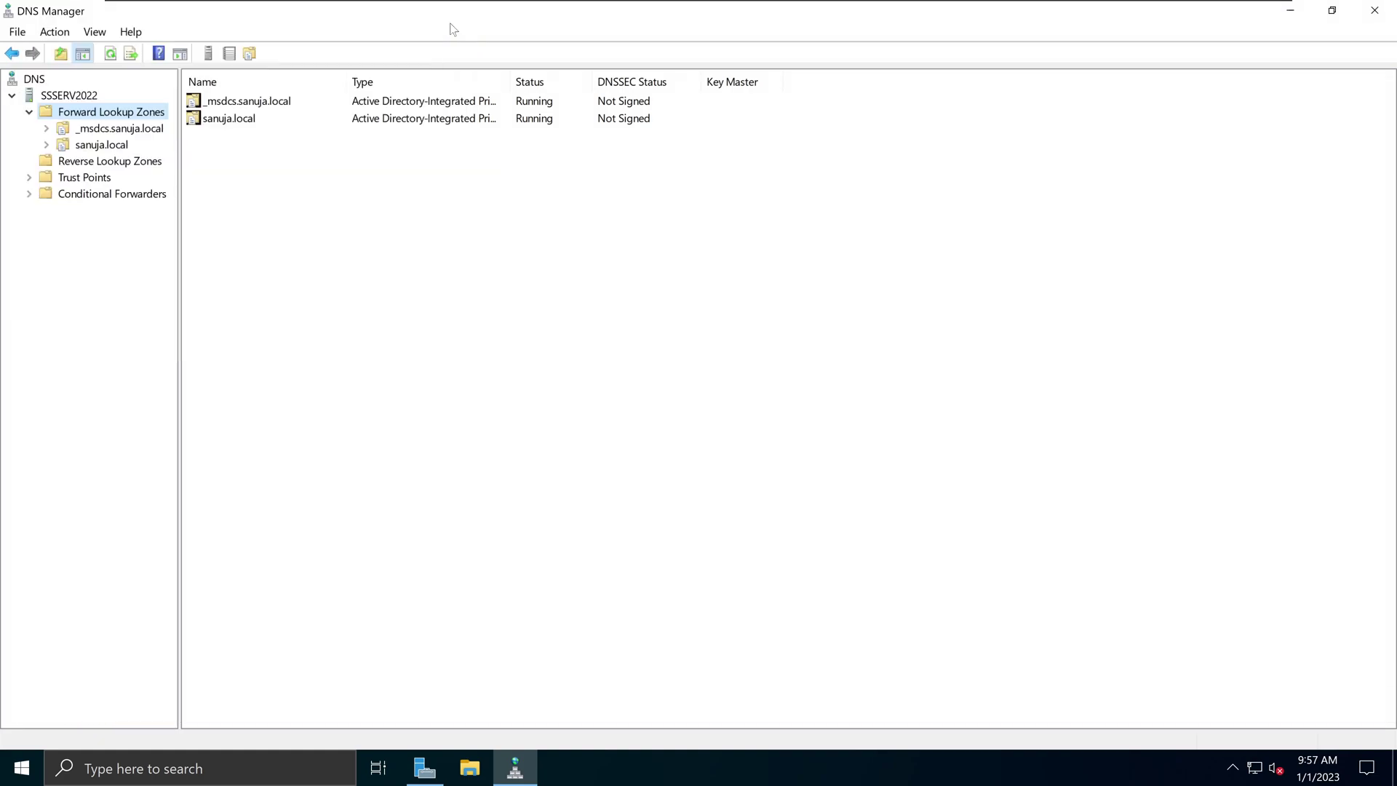
- Open the DHCP console from Server Manager and expand IPv4 to show scope 192.168.1.0 NetITGeeks
click(103, 147)
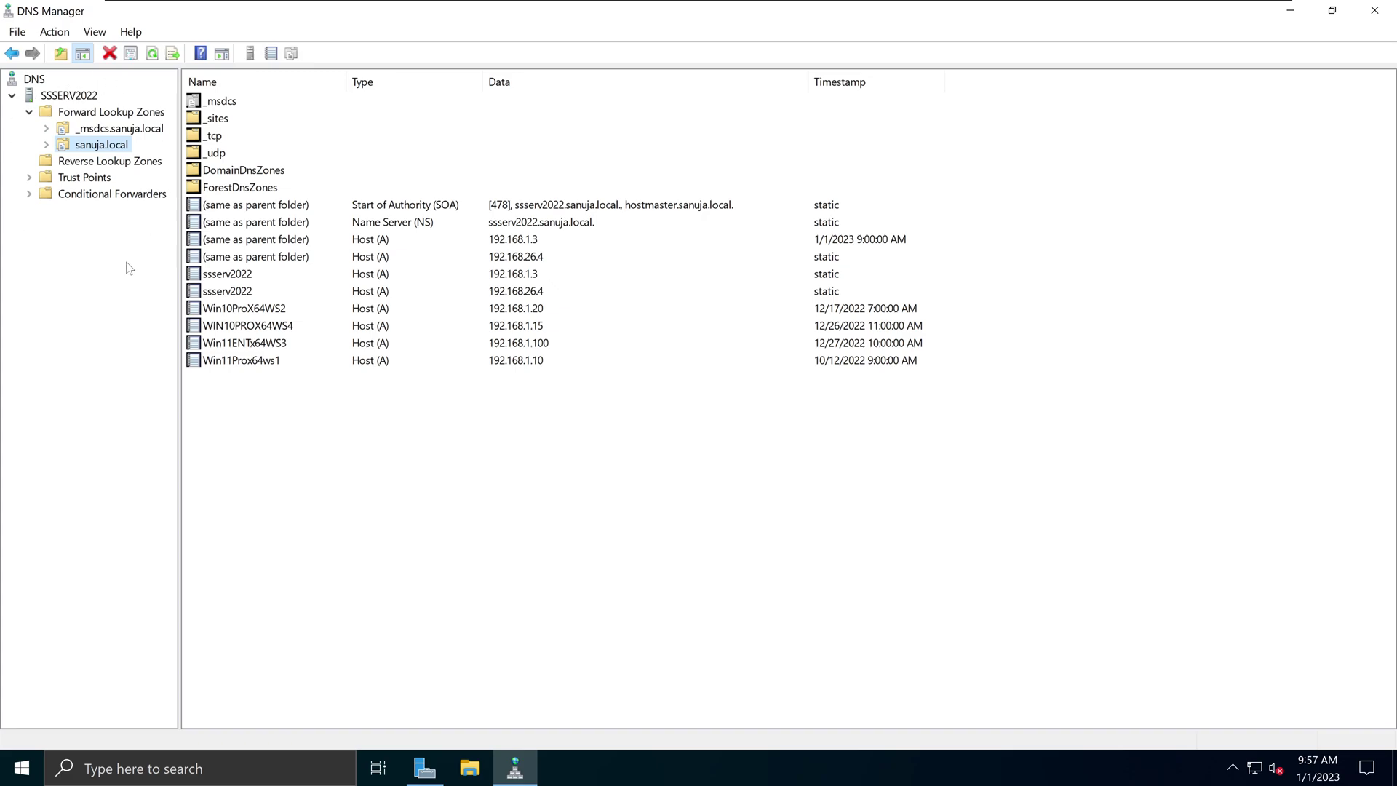
click(424, 767)
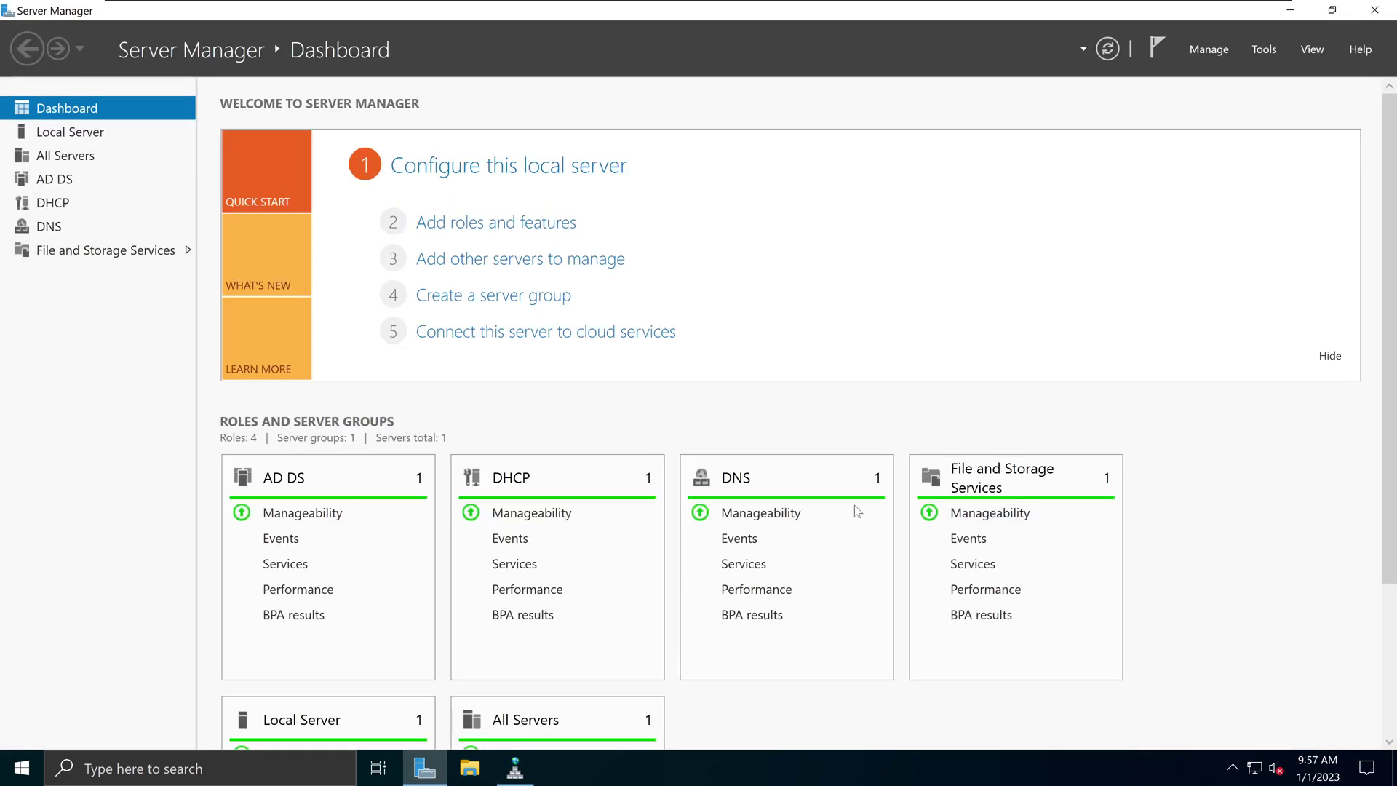
click(1263, 49)
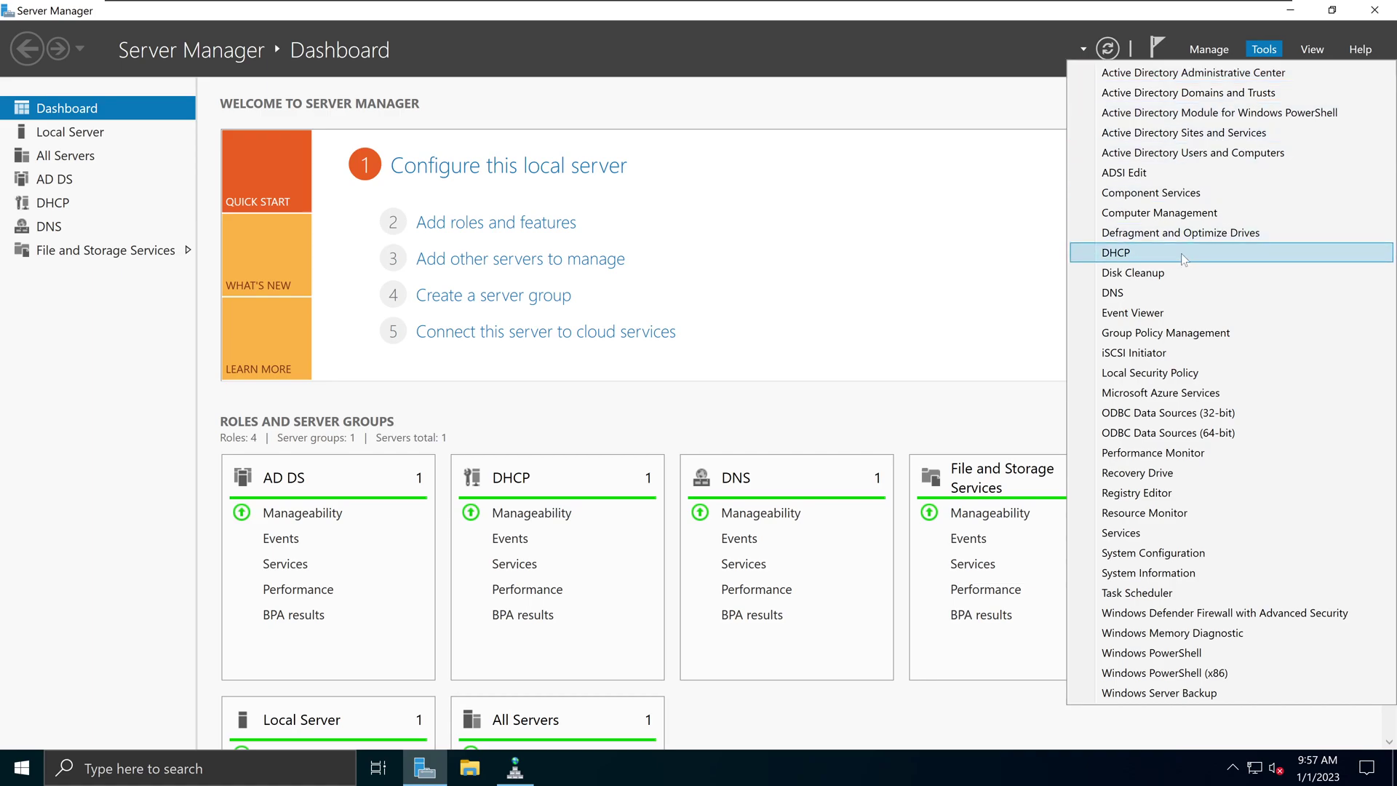
click(1132, 253)
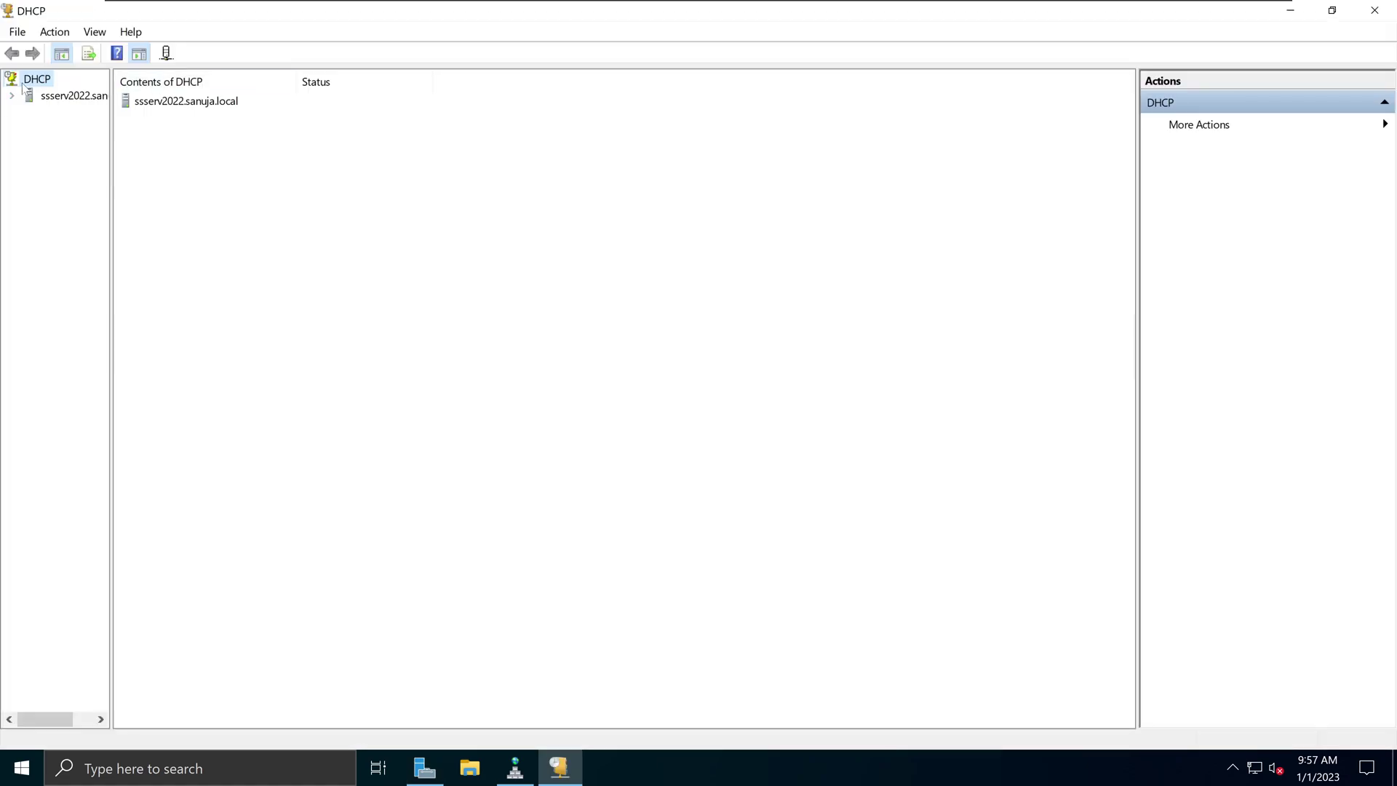
click(11, 95)
click(29, 112)
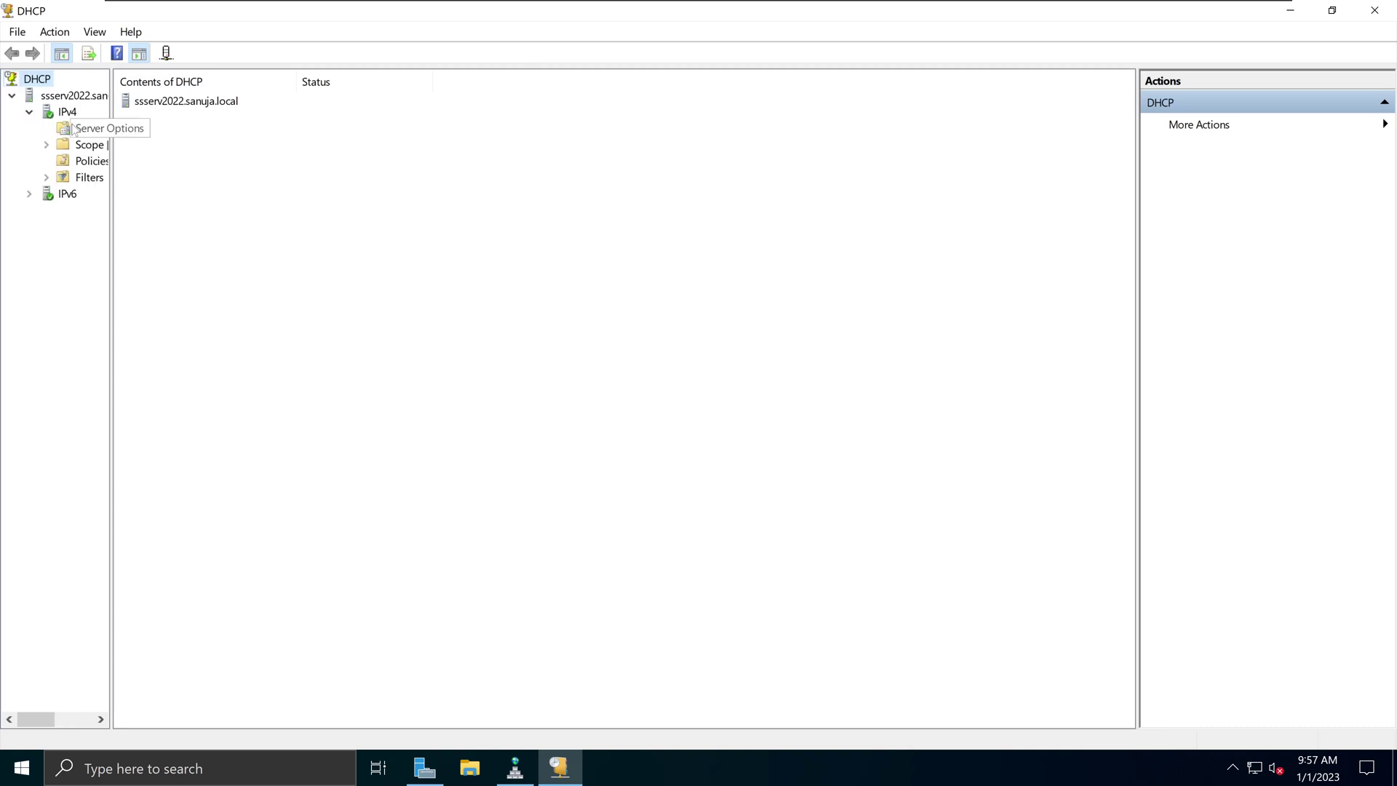
drag(112, 178, 235, 199)
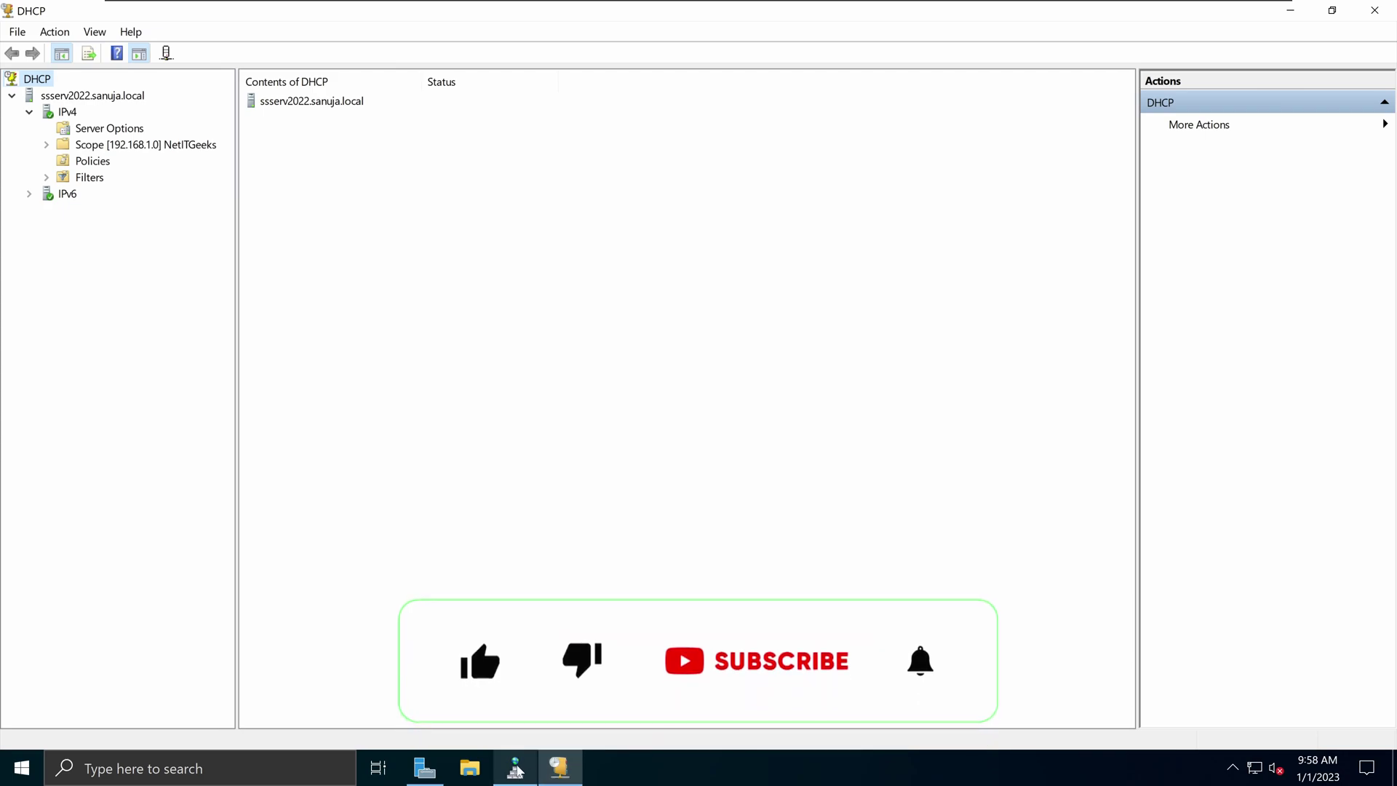
- Switch back to DNS Manager and view the empty Reverse Lookup Zones folder
click(515, 768)
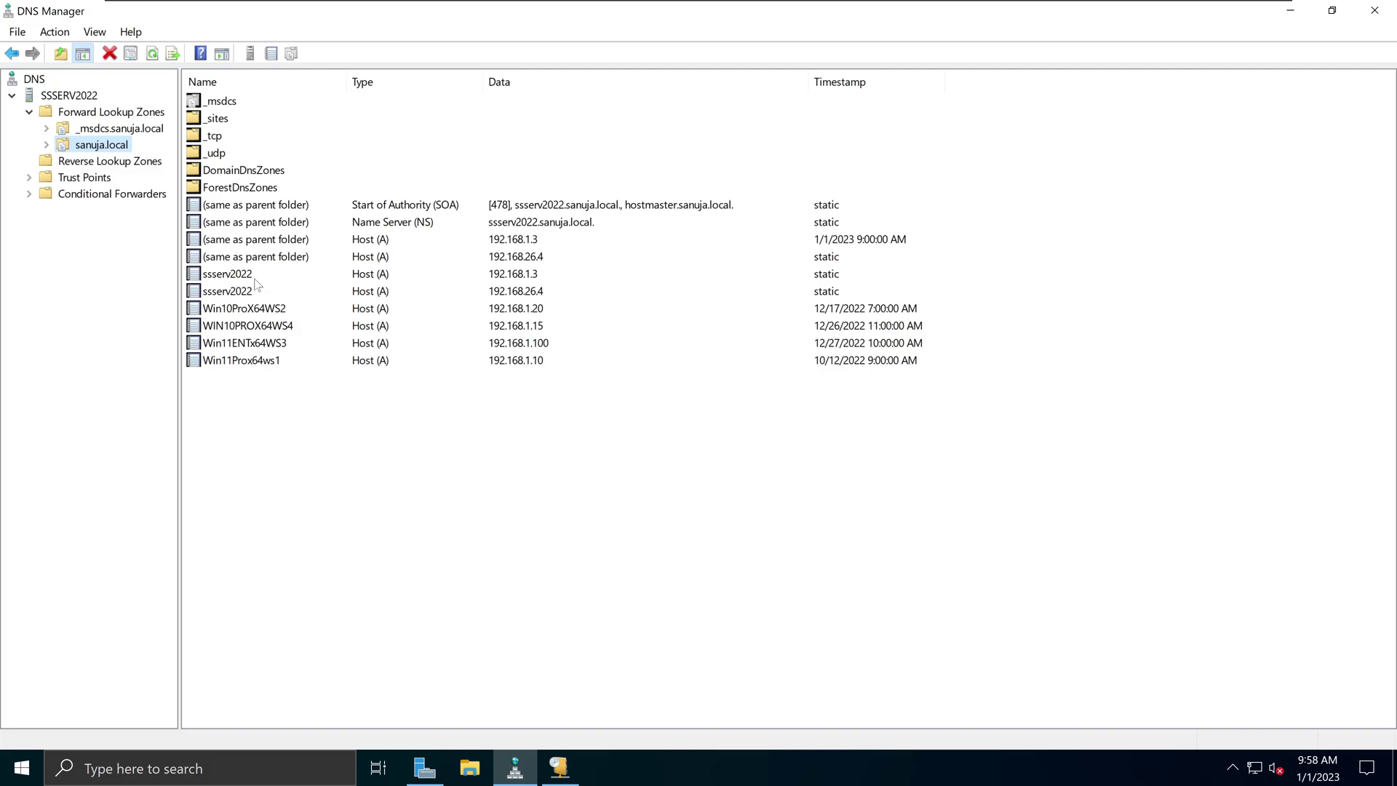
click(91, 164)
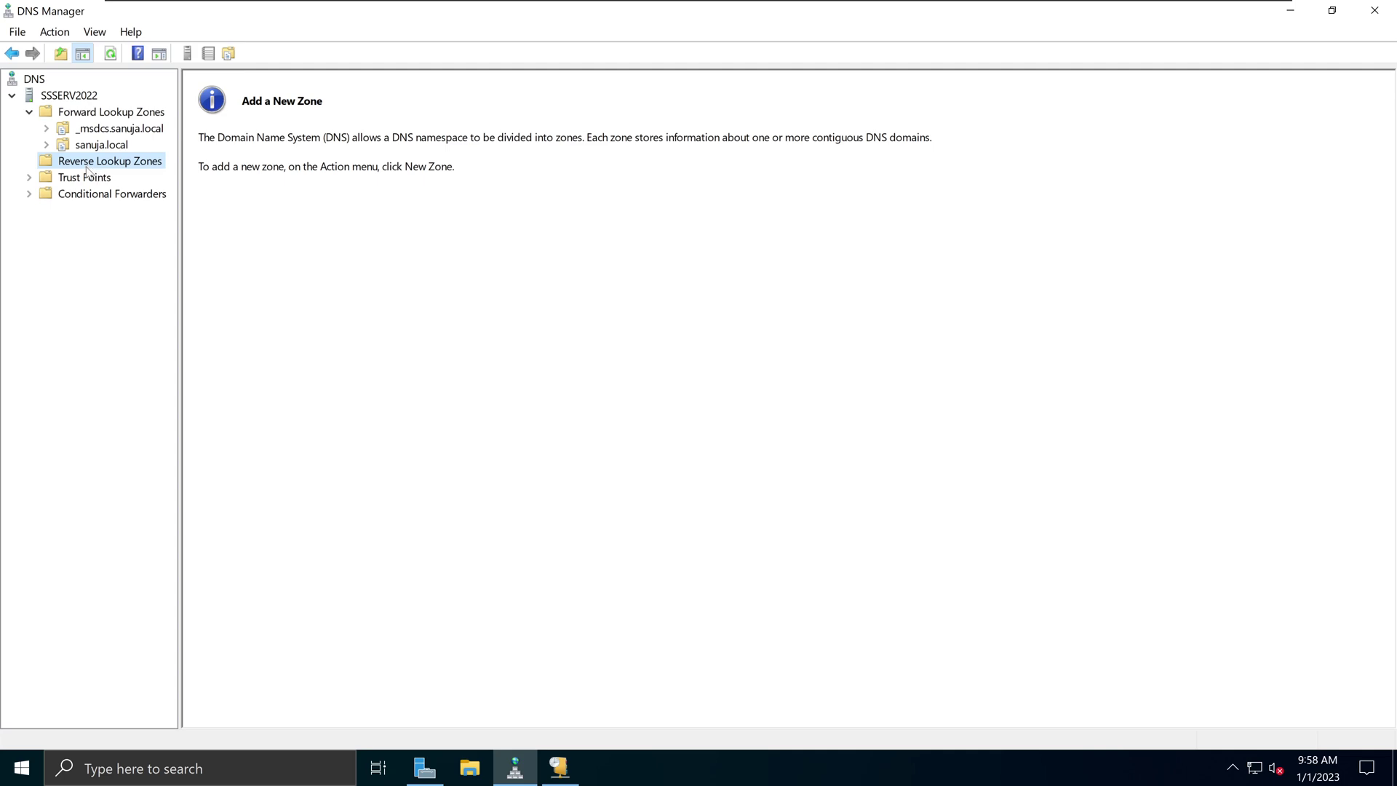
- Show the Forward Lookup Zones list with _msdcs.sanuja.local and sanuja.local
click(100, 113)
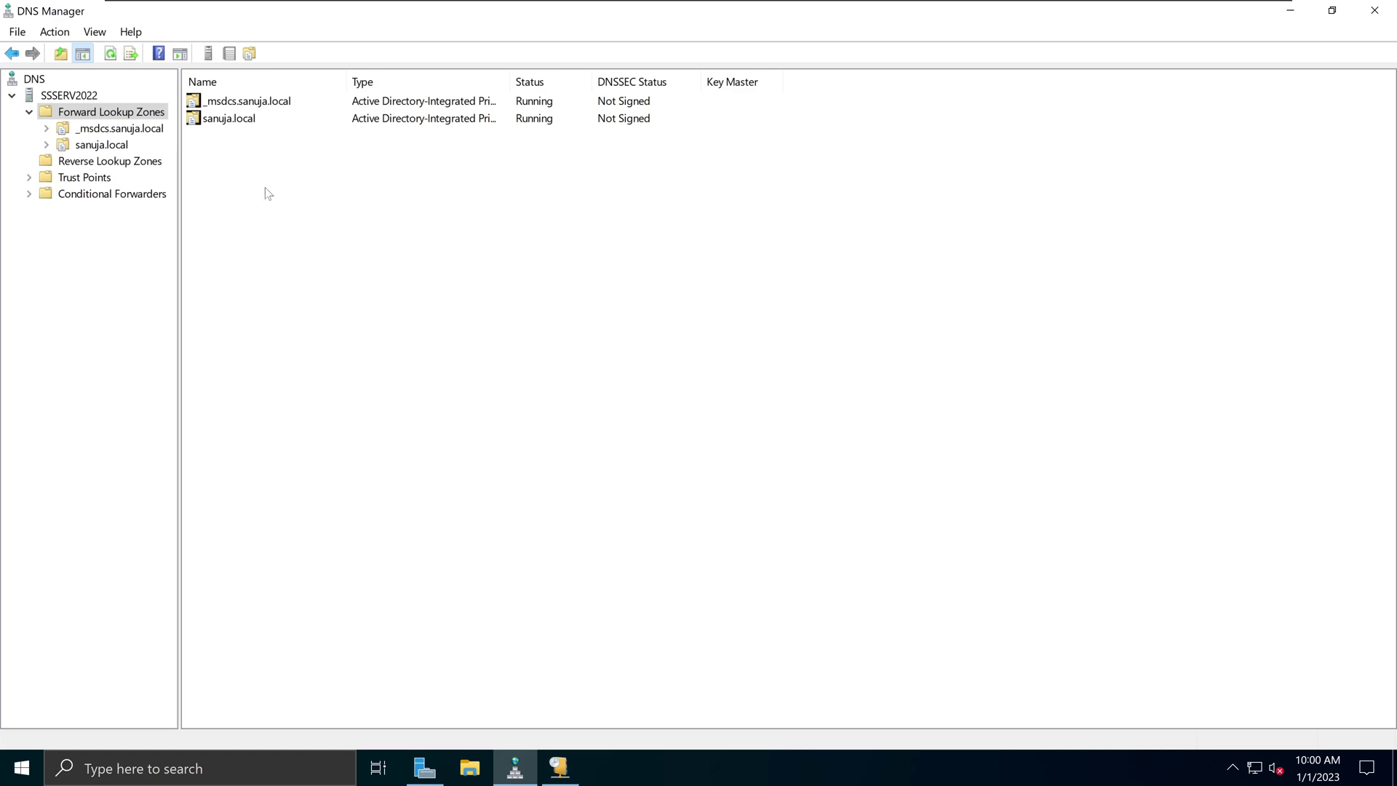
- Start a new primary AD-integrated IPv4 reverse zone replicated to sanuja.local domain DNS servers
click(138, 166)
right_click(138, 166)
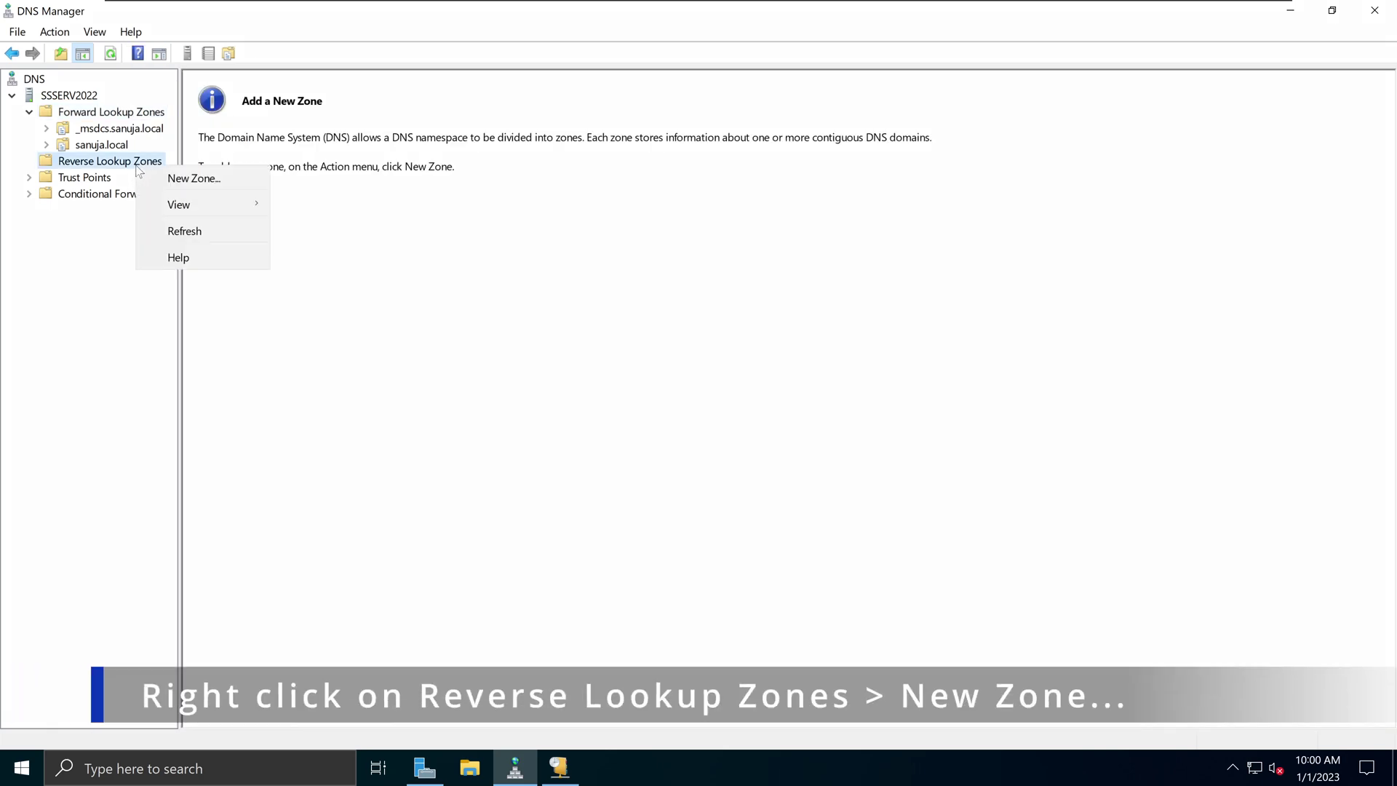
click(216, 180)
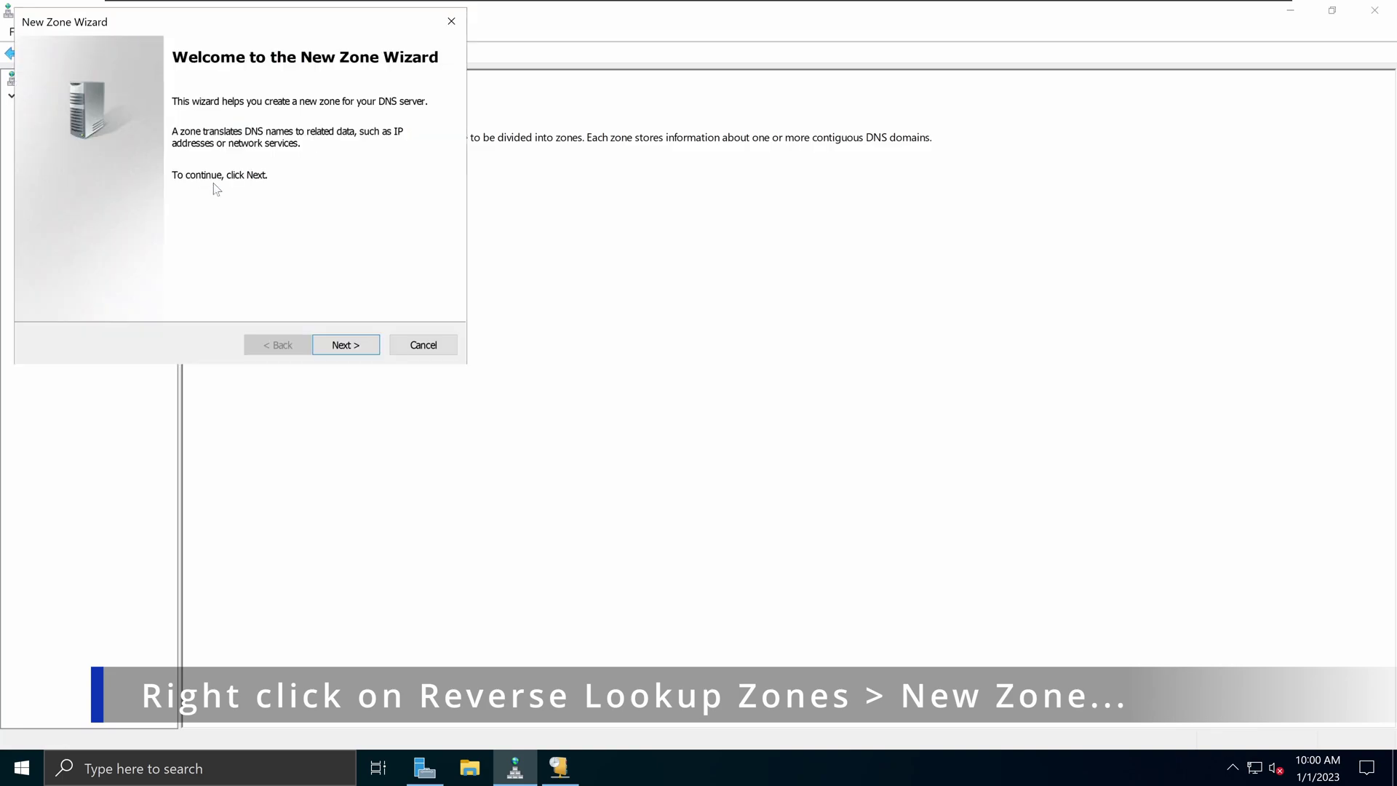
click(355, 347)
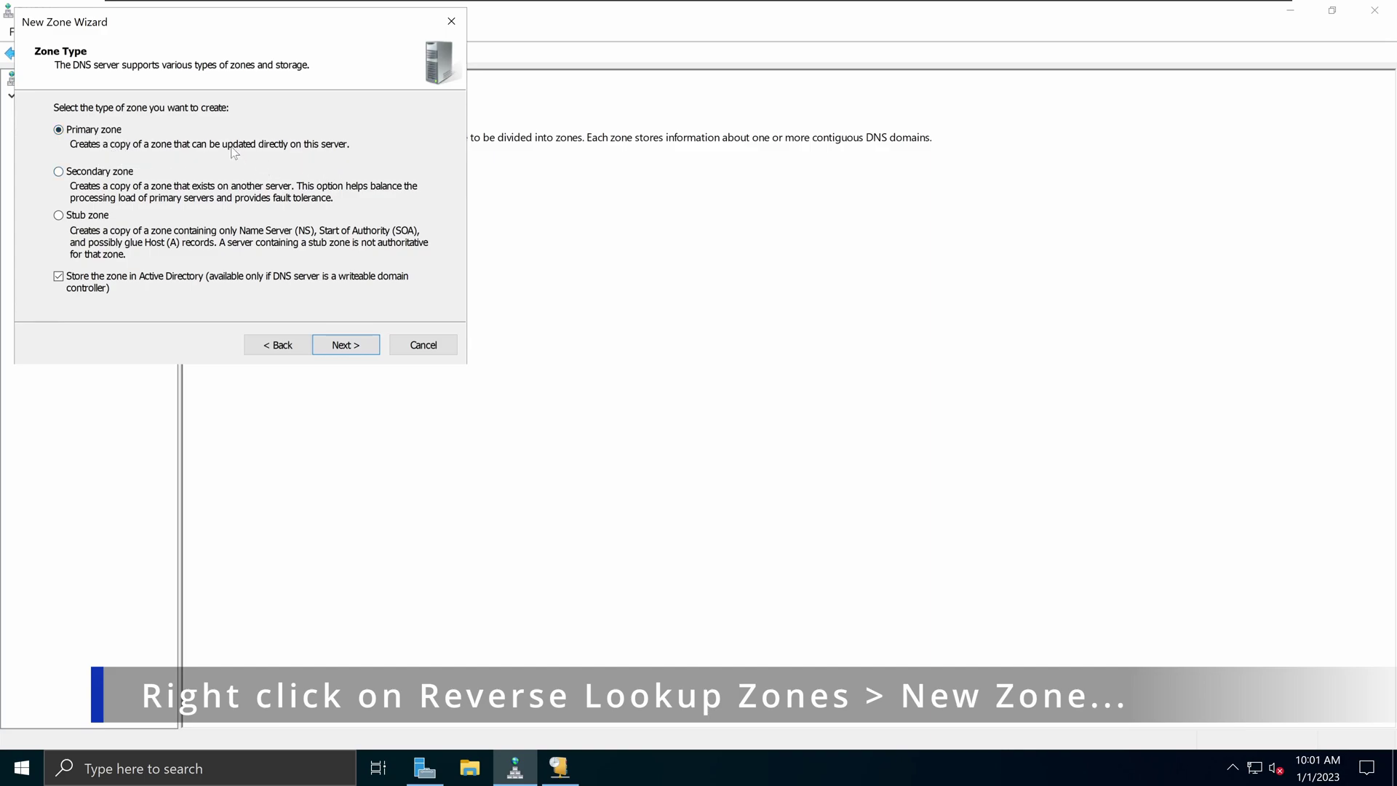
click(356, 347)
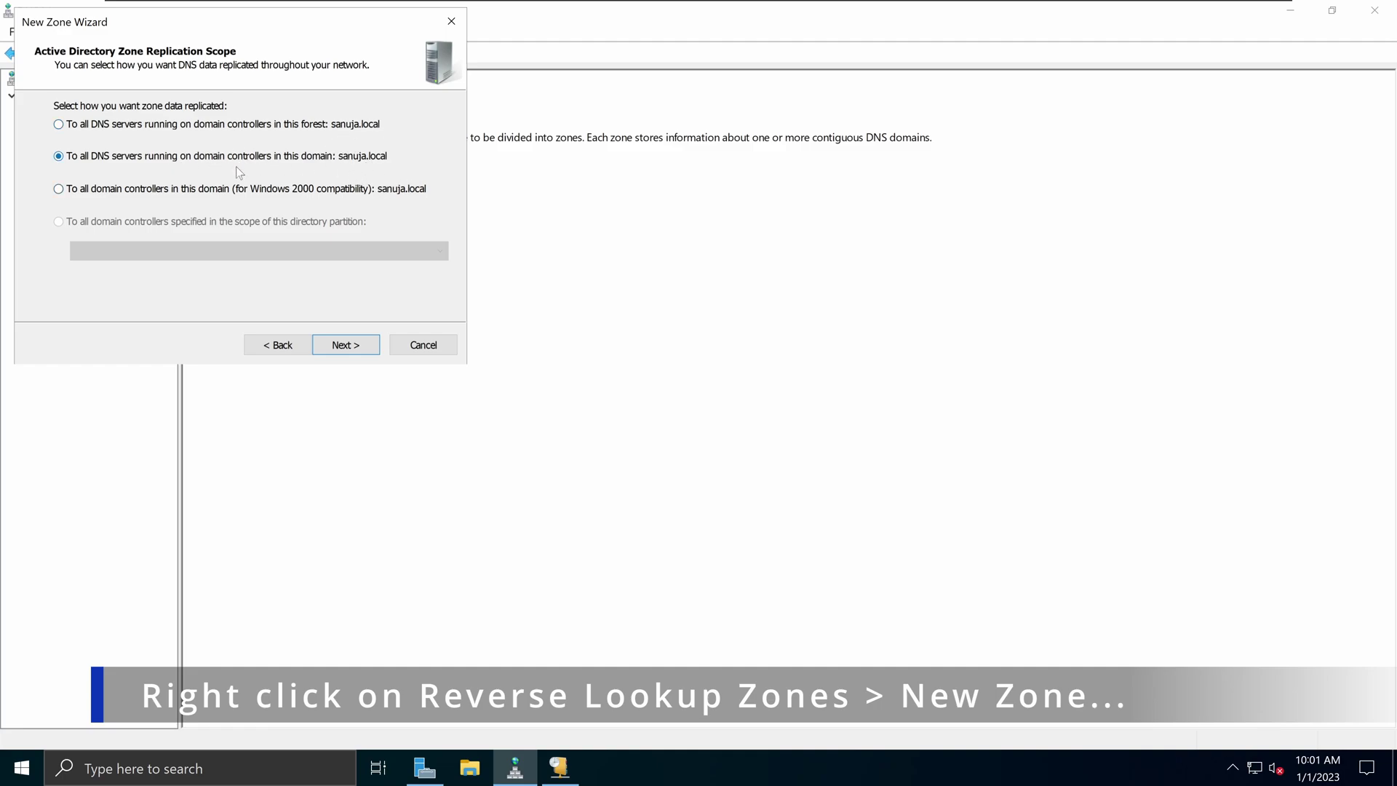
click(352, 345)
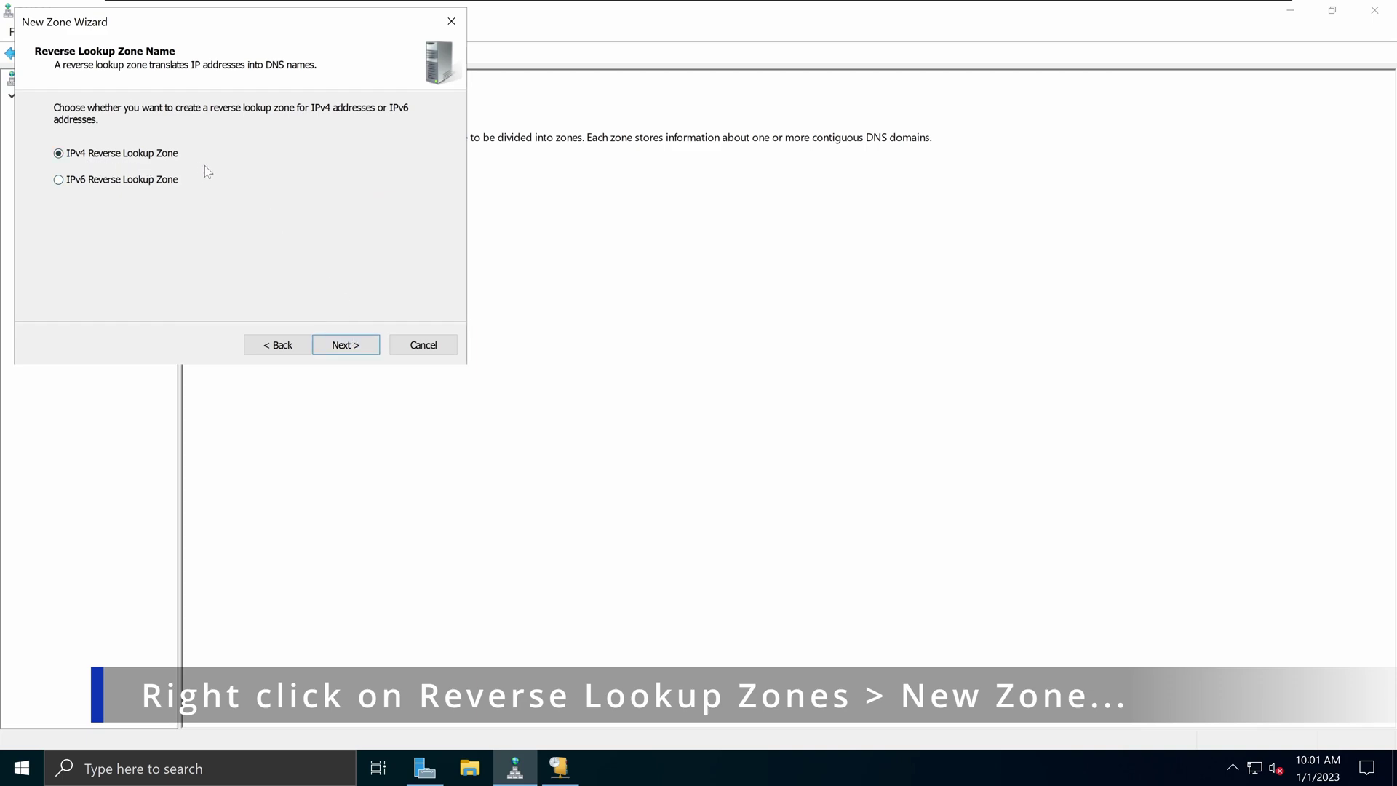
click(364, 347)
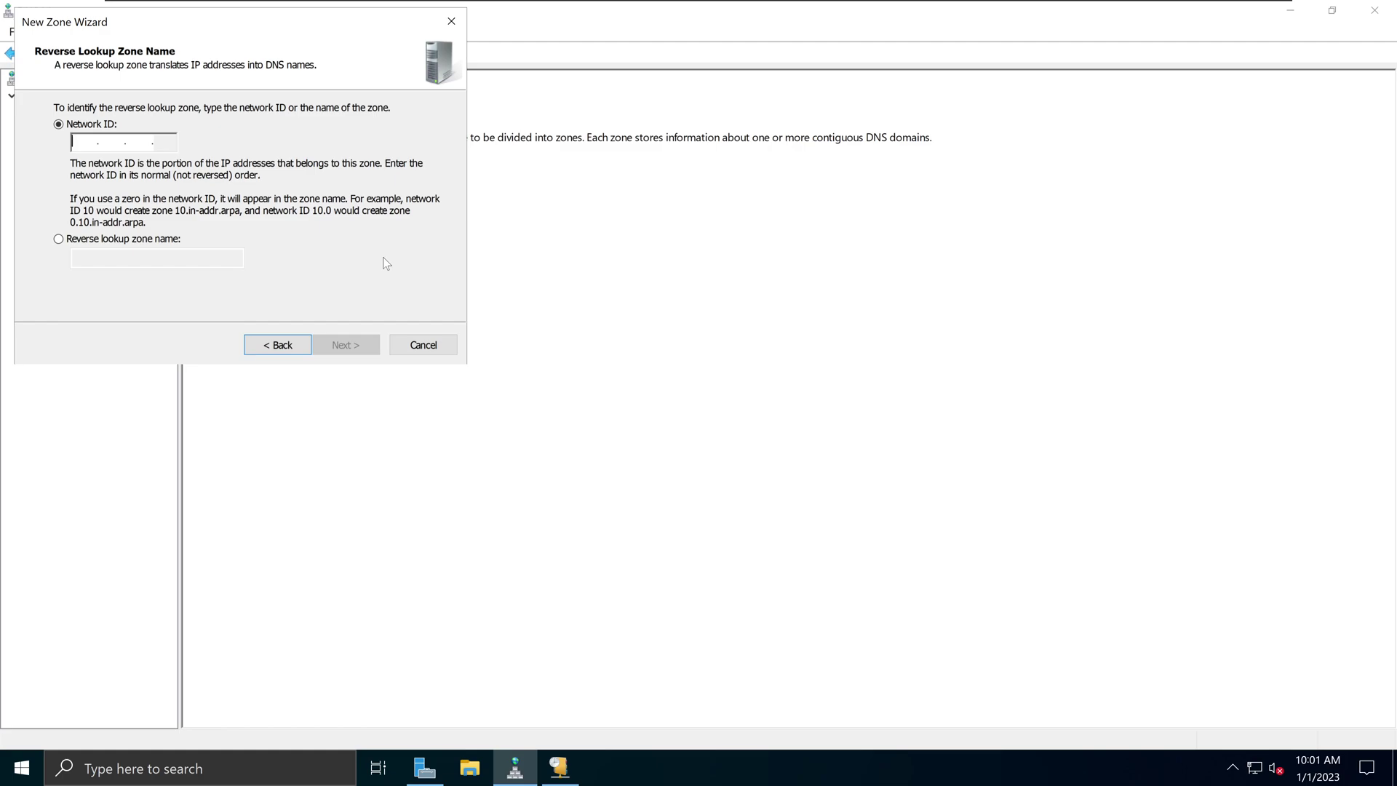
- Enter network ID 192.168.1, keep secure-only dynamic updates and finish the 1.168.192.in-addr.arpa zone
text(192 .)
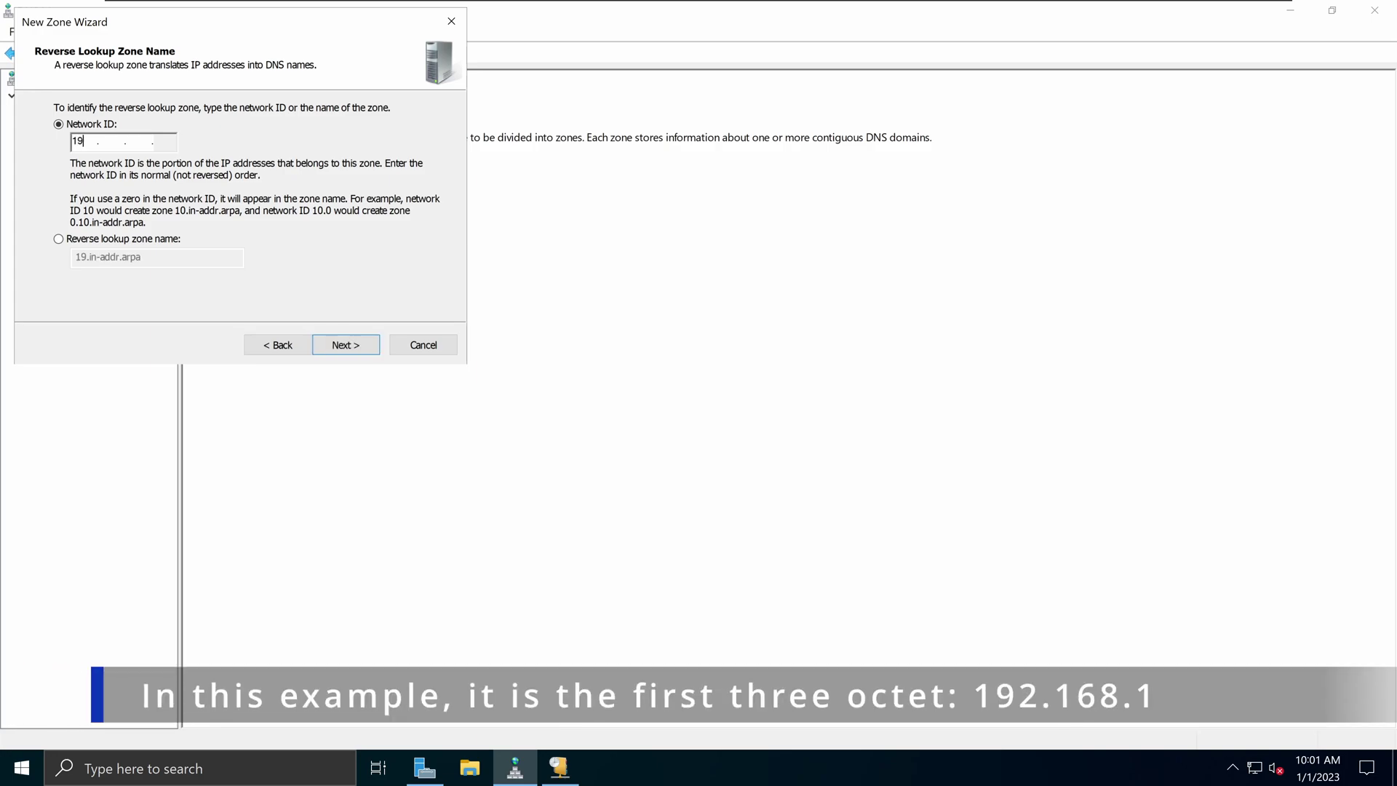
text(168 .1)
click(429, 765)
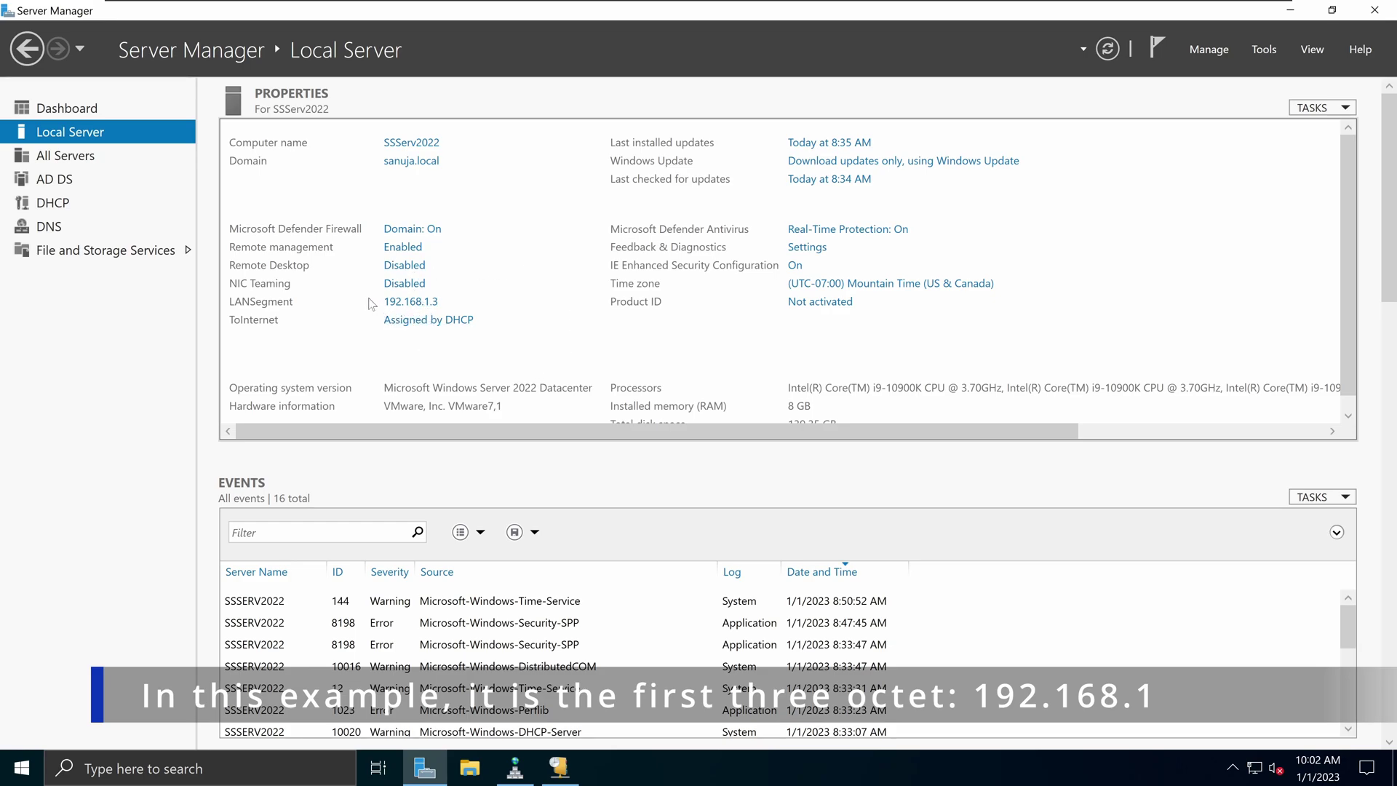
click(514, 770)
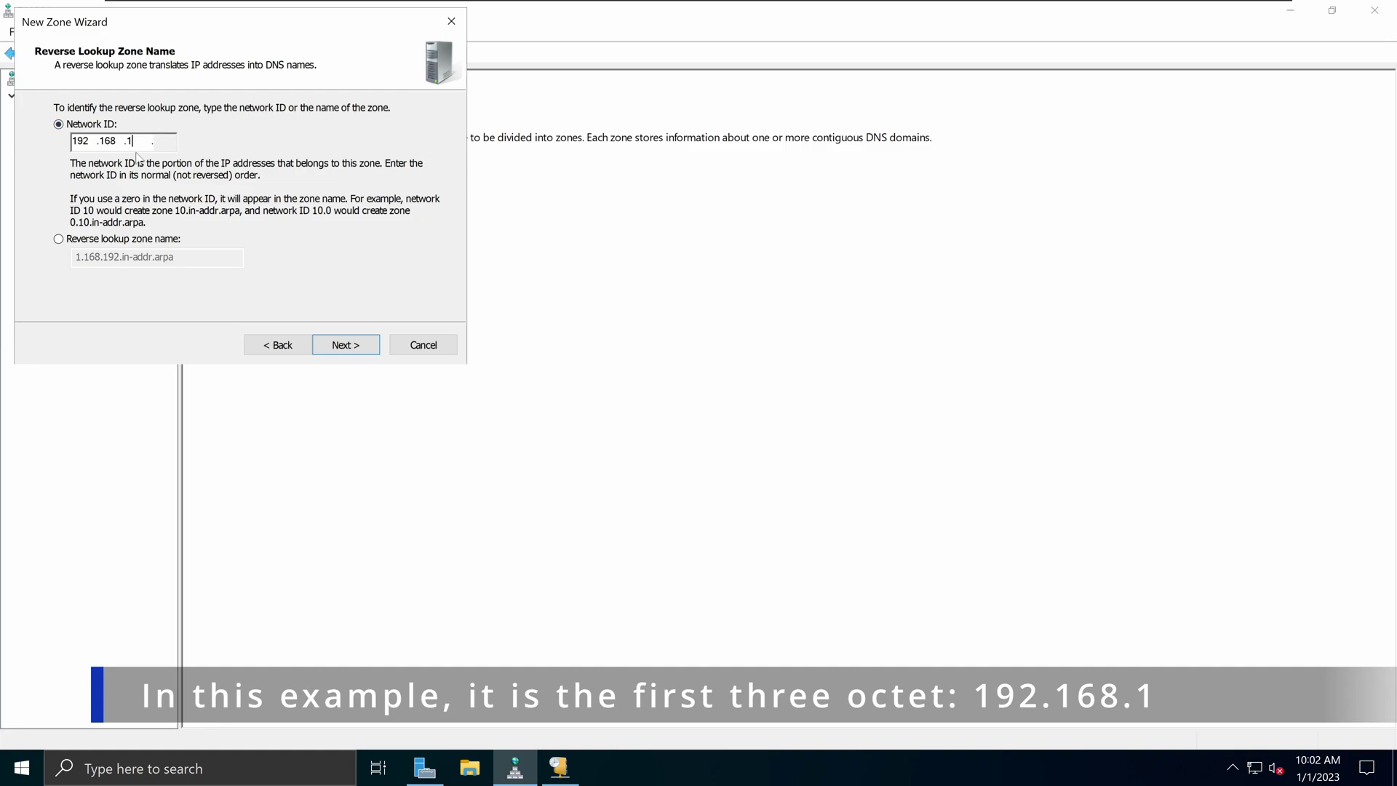
click(342, 357)
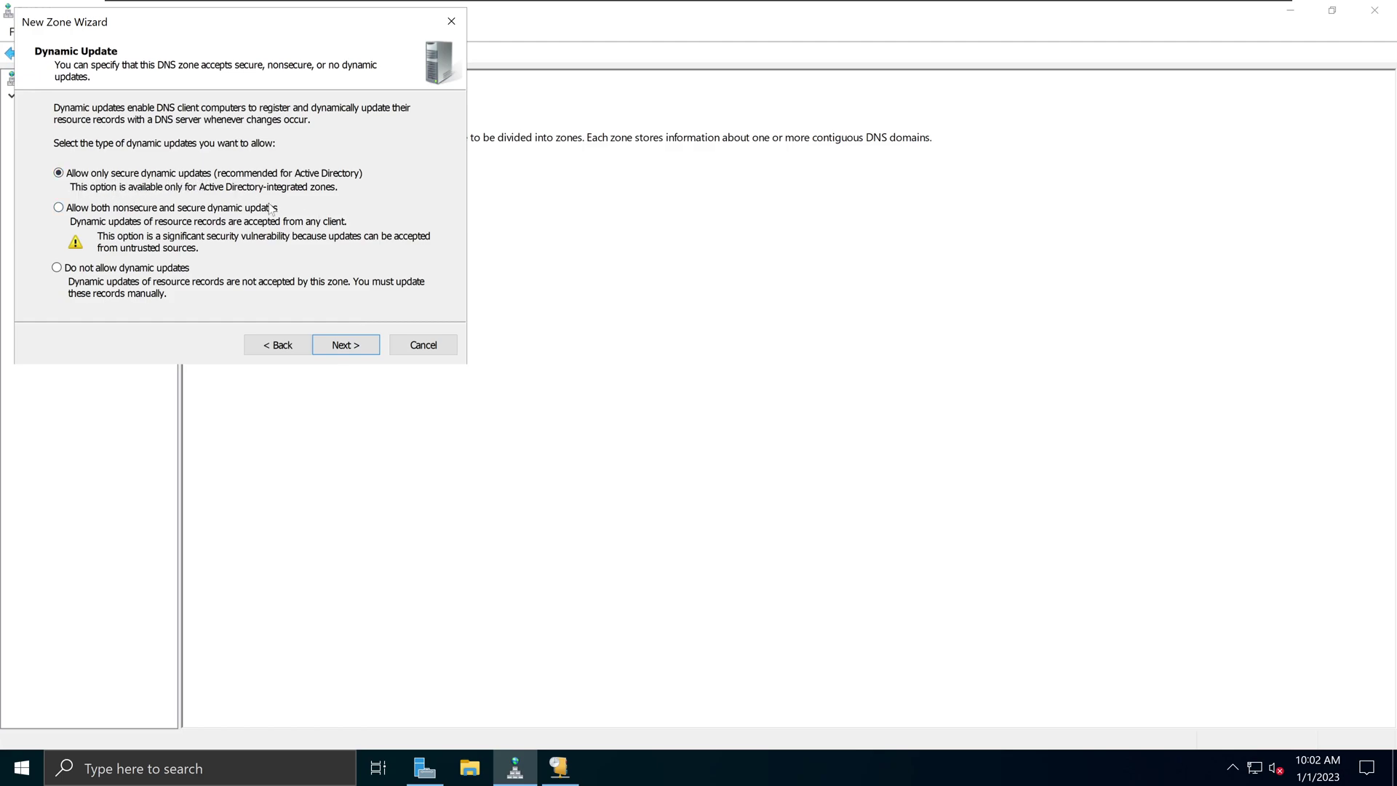
click(348, 347)
click(347, 344)
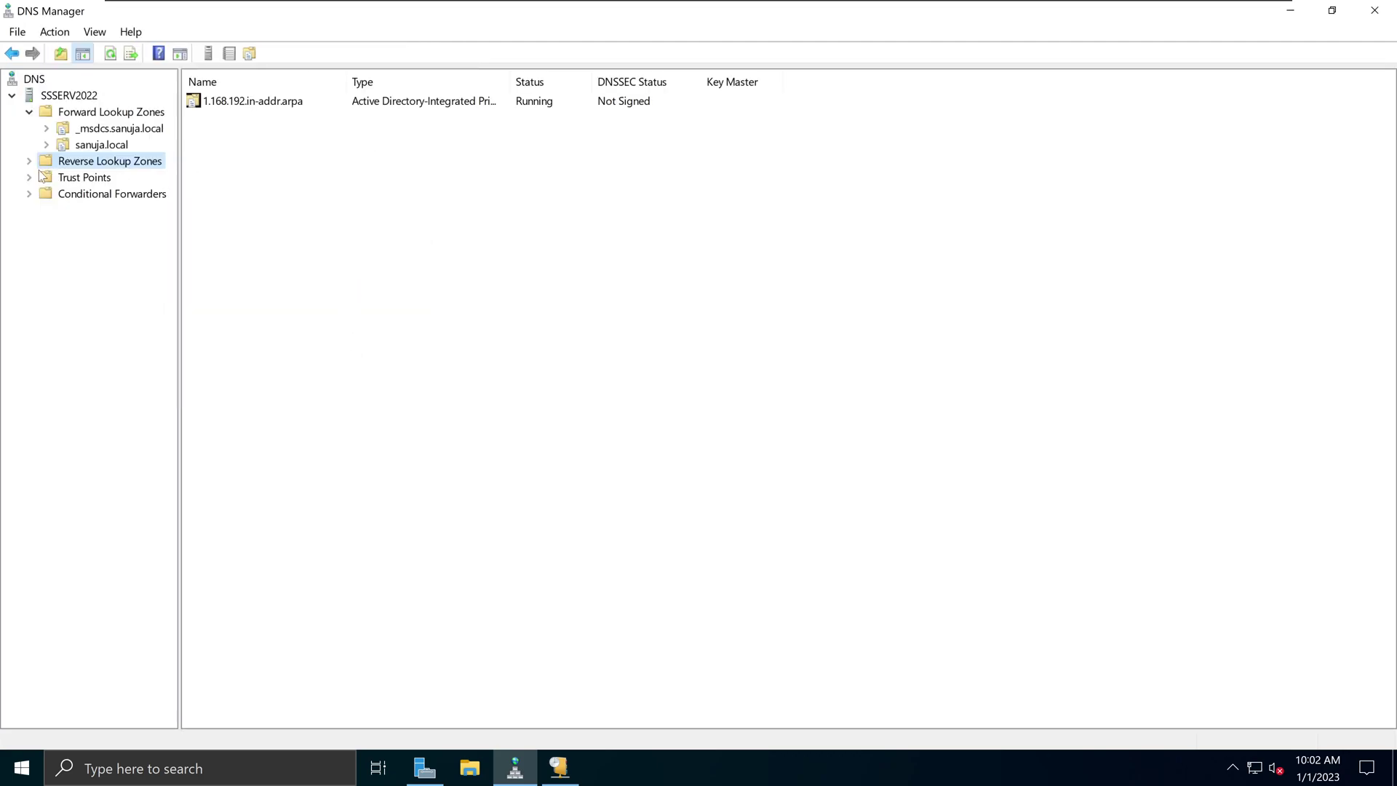
- Inspect the 1.168.192.in-addr.arpa zone's SOA and NS records, then return to SSSERV2022's folders
click(29, 161)
click(122, 179)
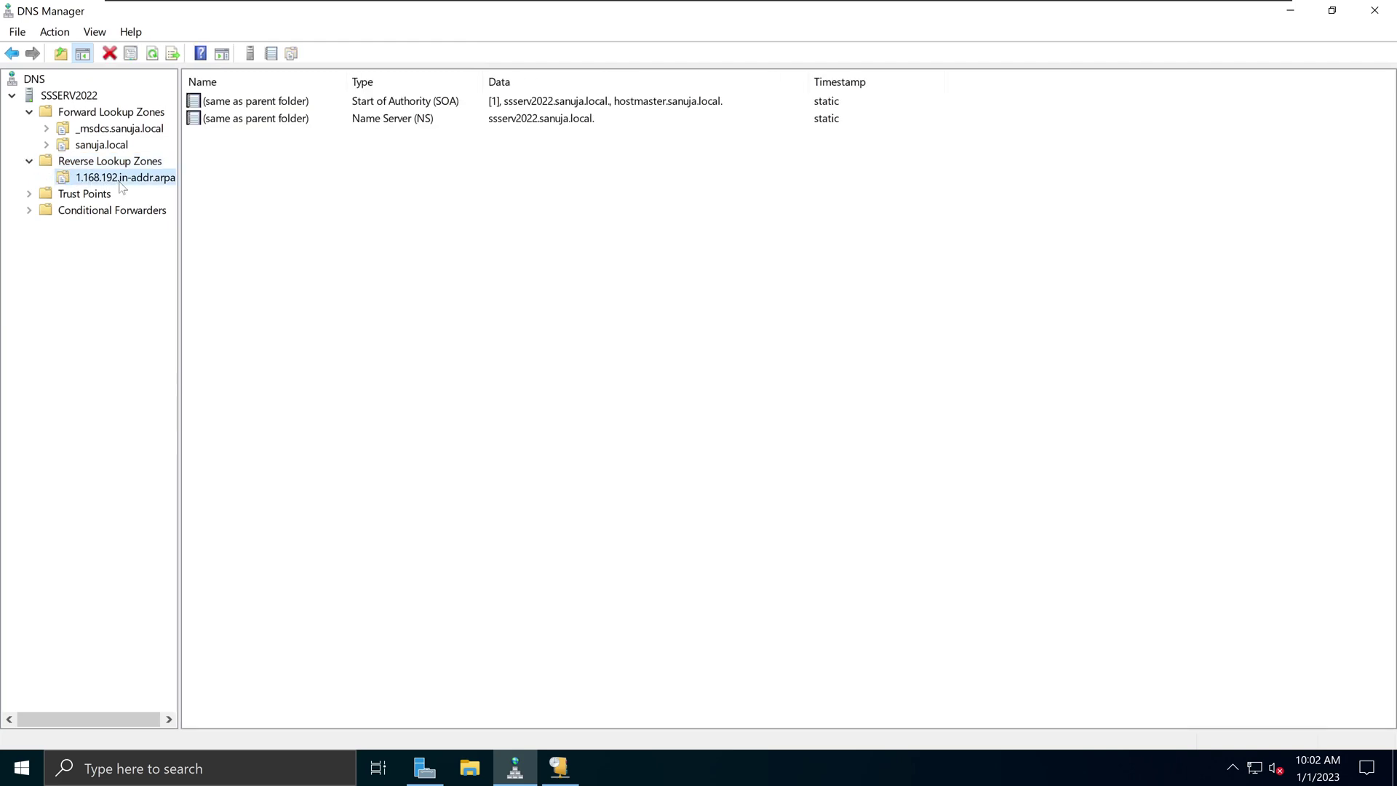
click(629, 106)
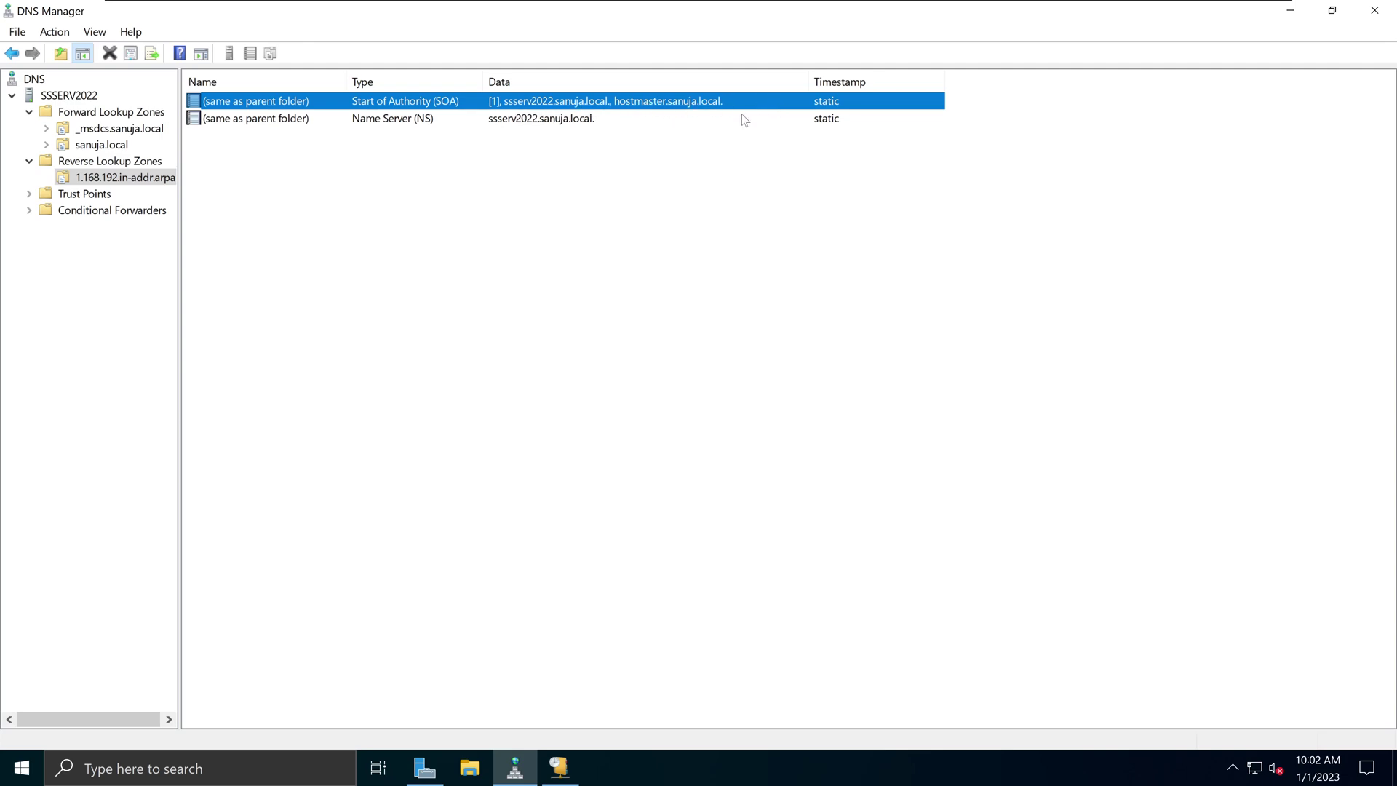
click(494, 122)
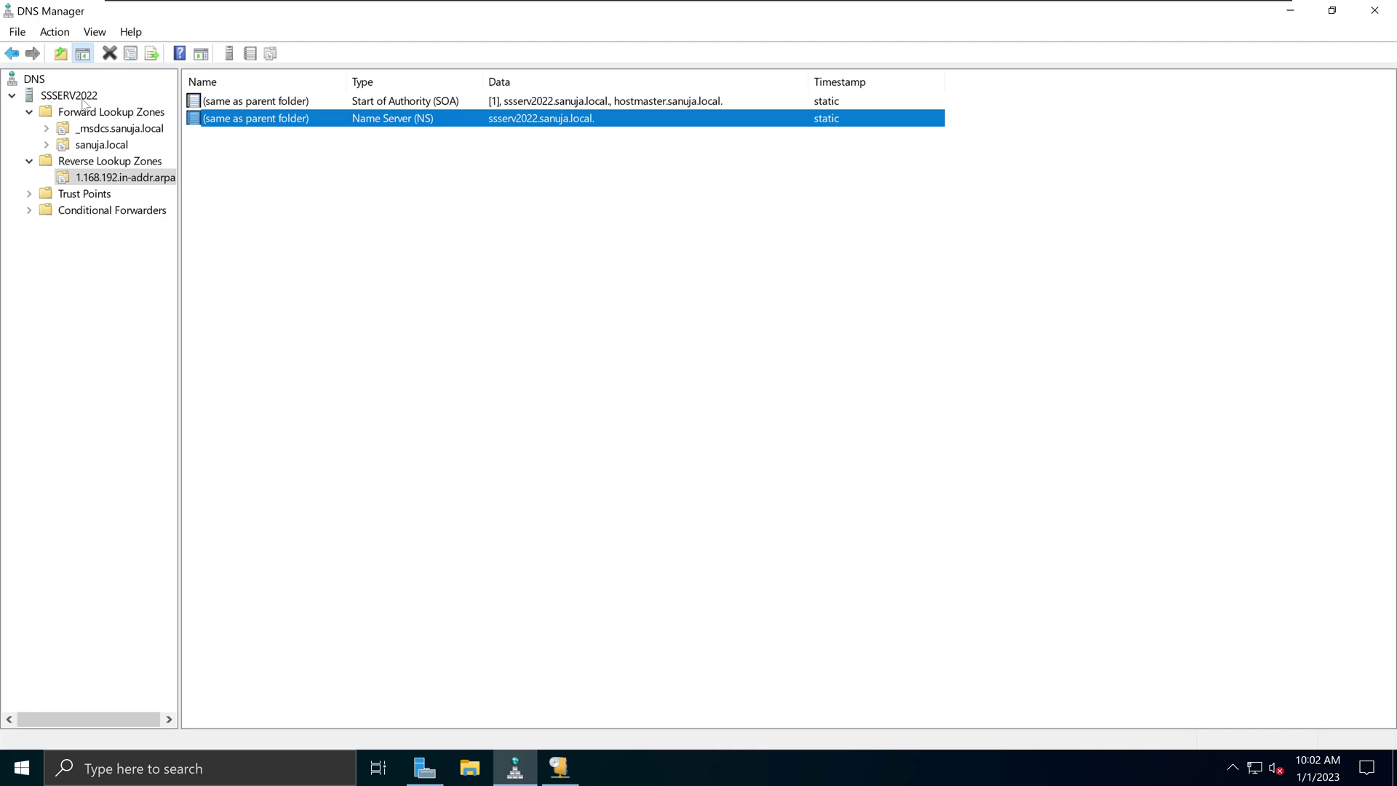
click(82, 98)
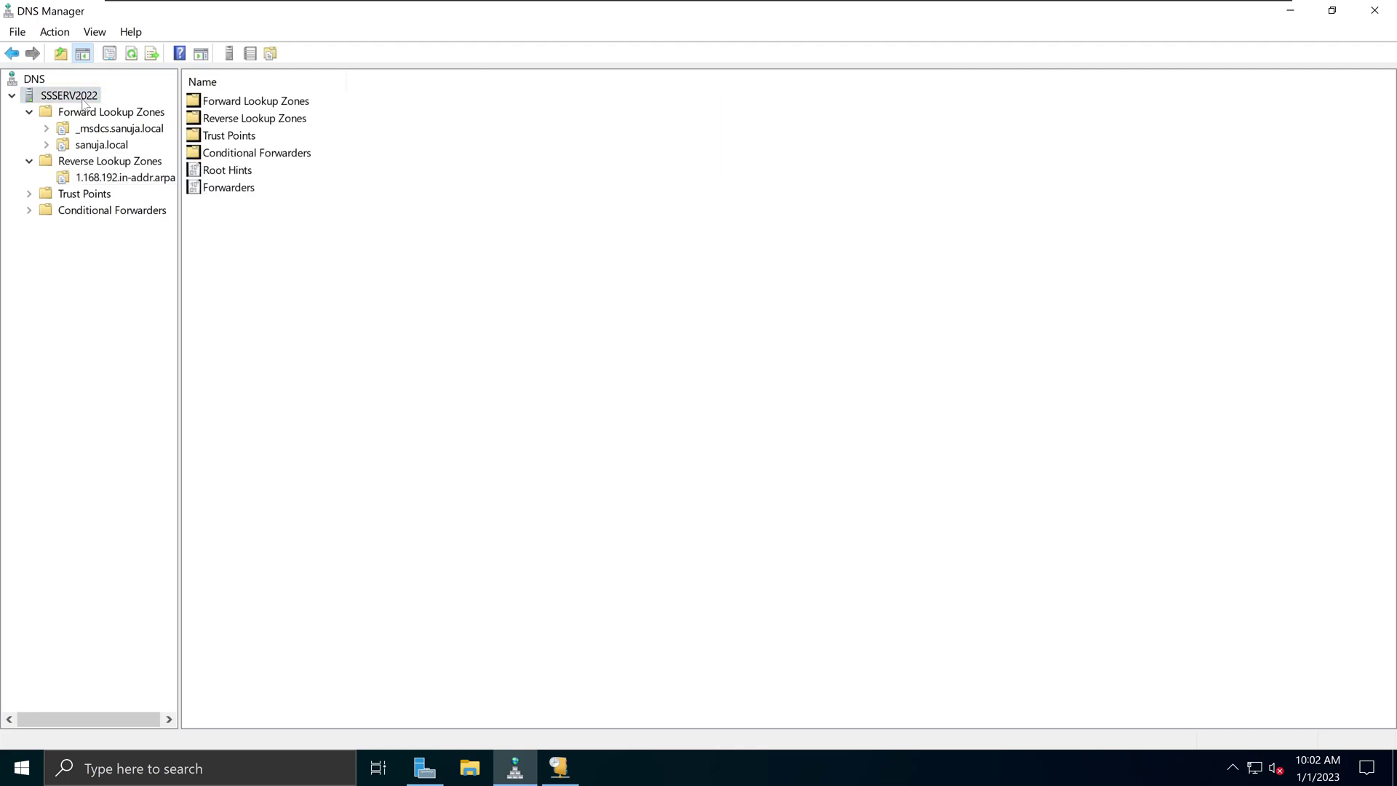
- Launch nslookup from the SSSERV2022 server and resize its console window
right_click(84, 100)
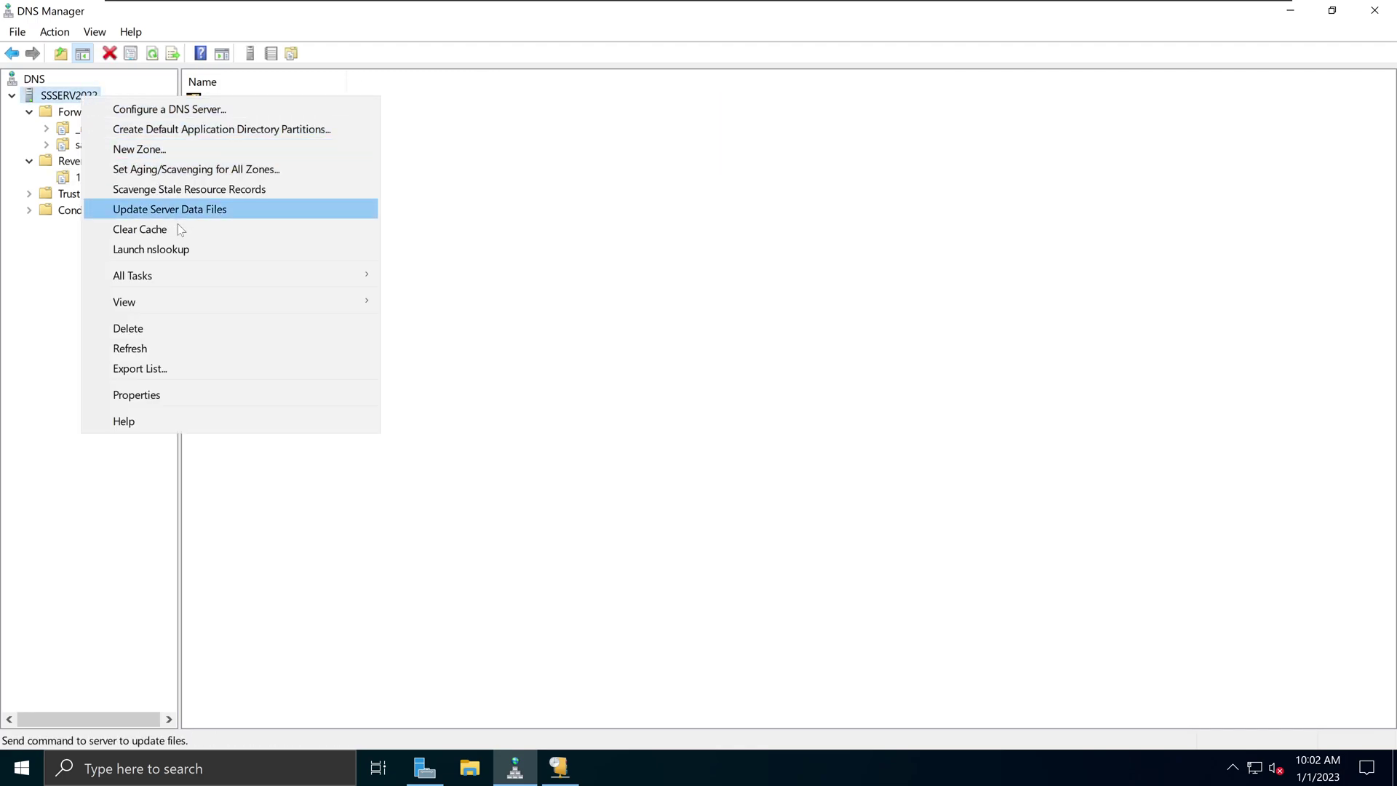
click(185, 249)
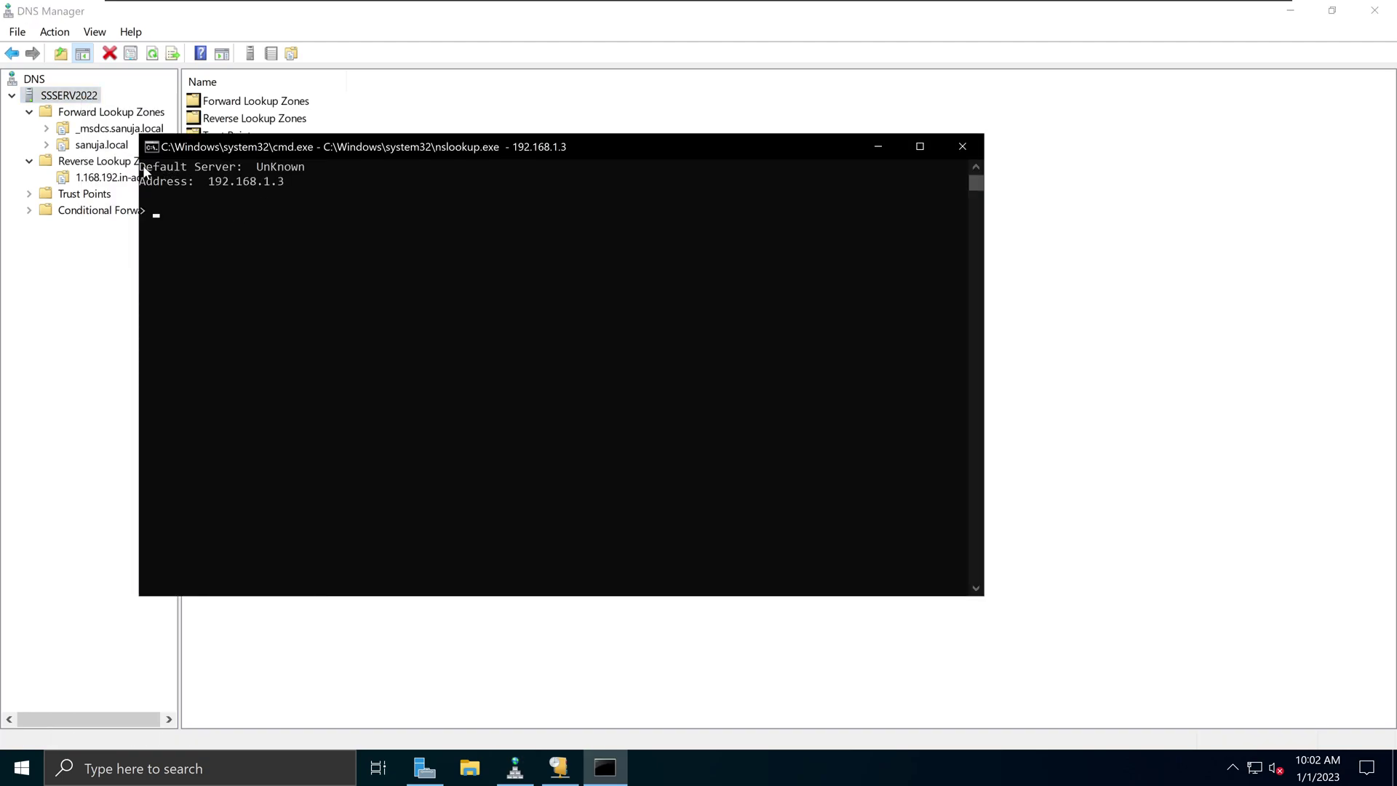
drag(136, 166, 140, 195)
ctrl+scroll(409, 295, up, 2)
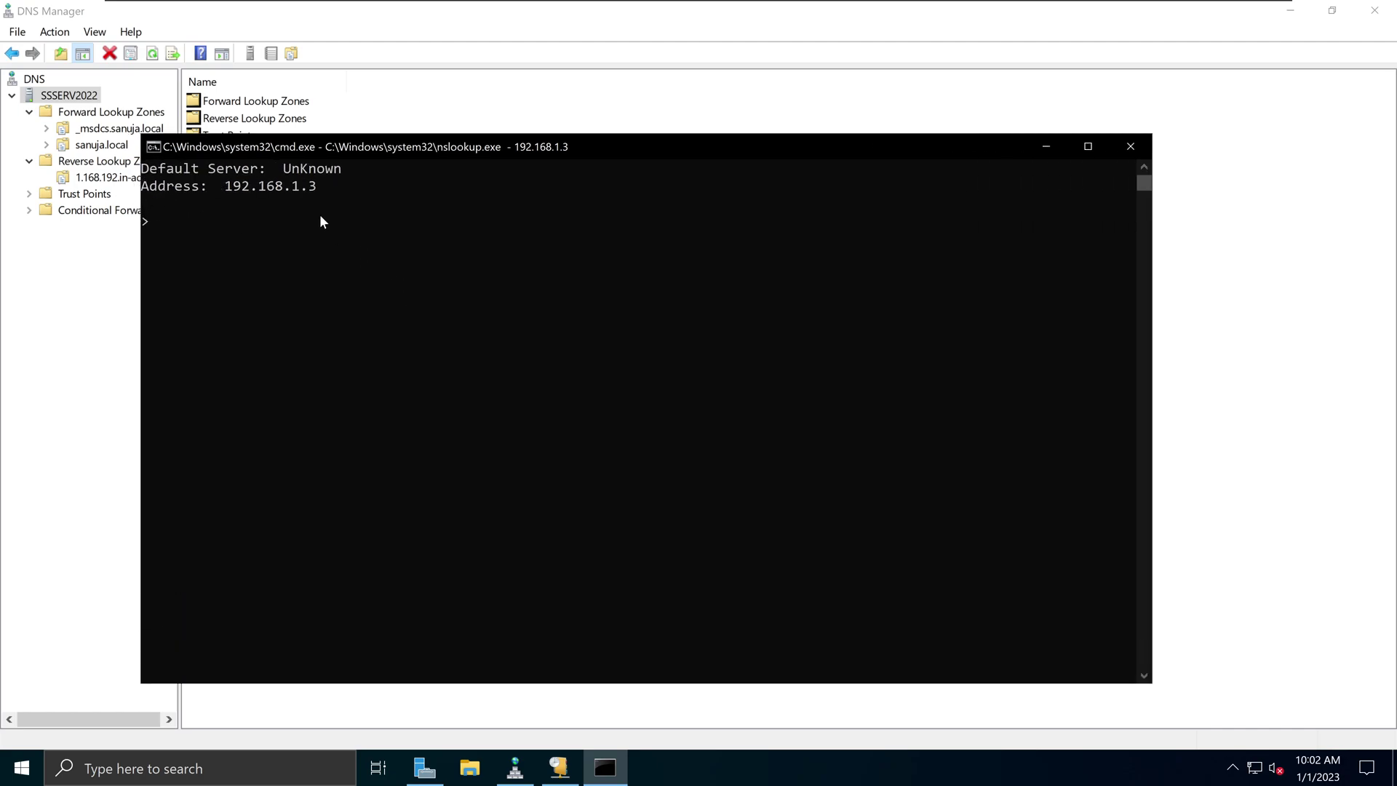
click(1136, 142)
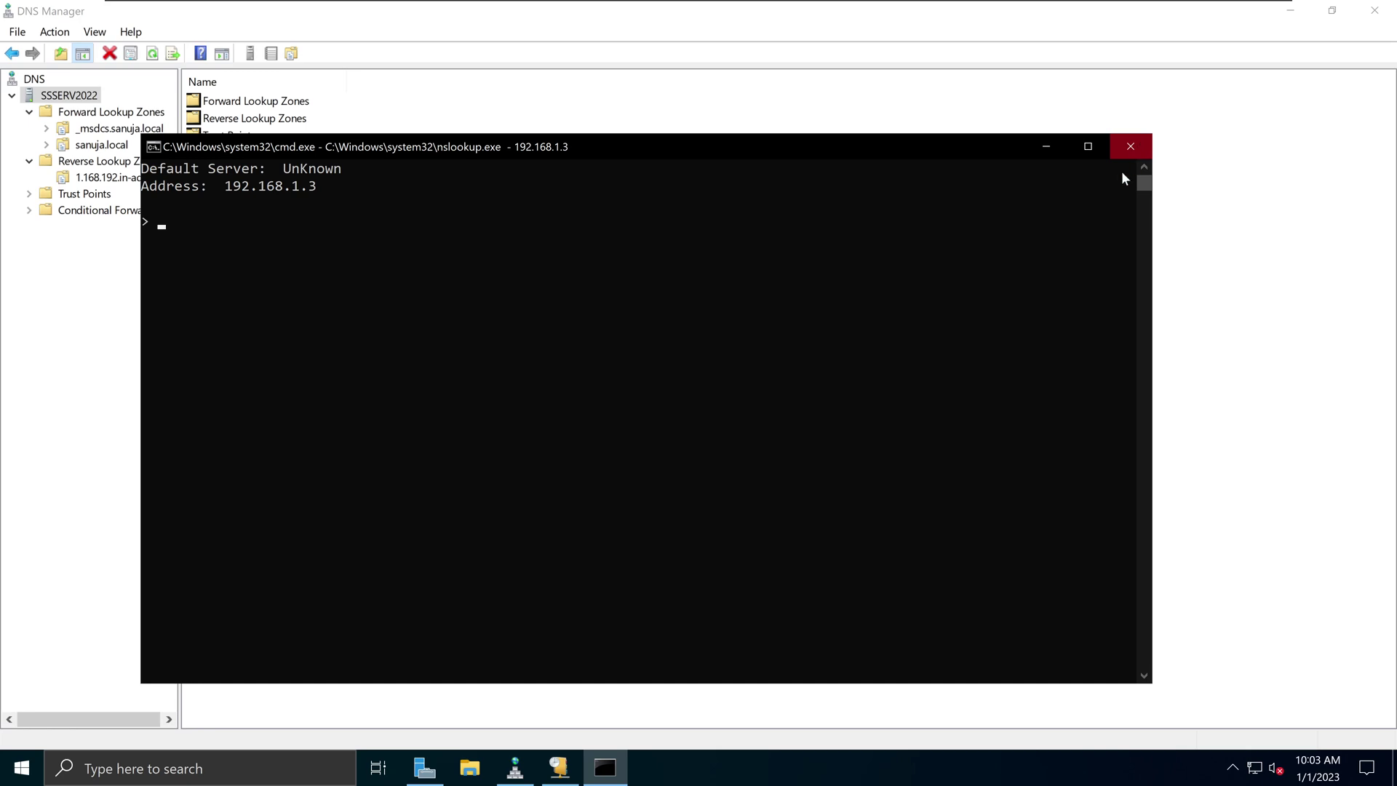
- Look up sanuja.local, confirm it resolves to 192.168.1.3 and 192.168.26.4, and close the console
text(sa)
key(BackSpace)
key(BackSpace)
text(s)
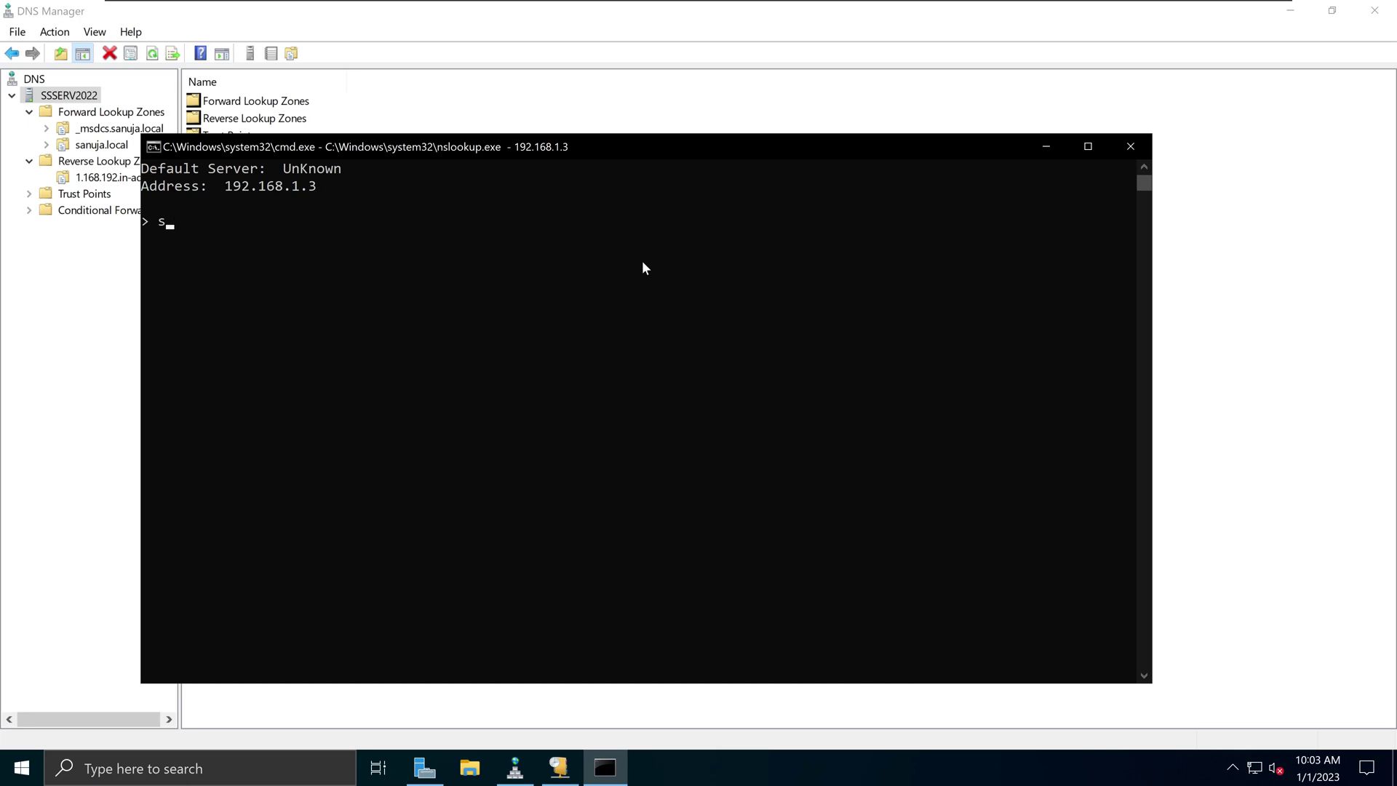
text(aanuja.local)
key(Return)
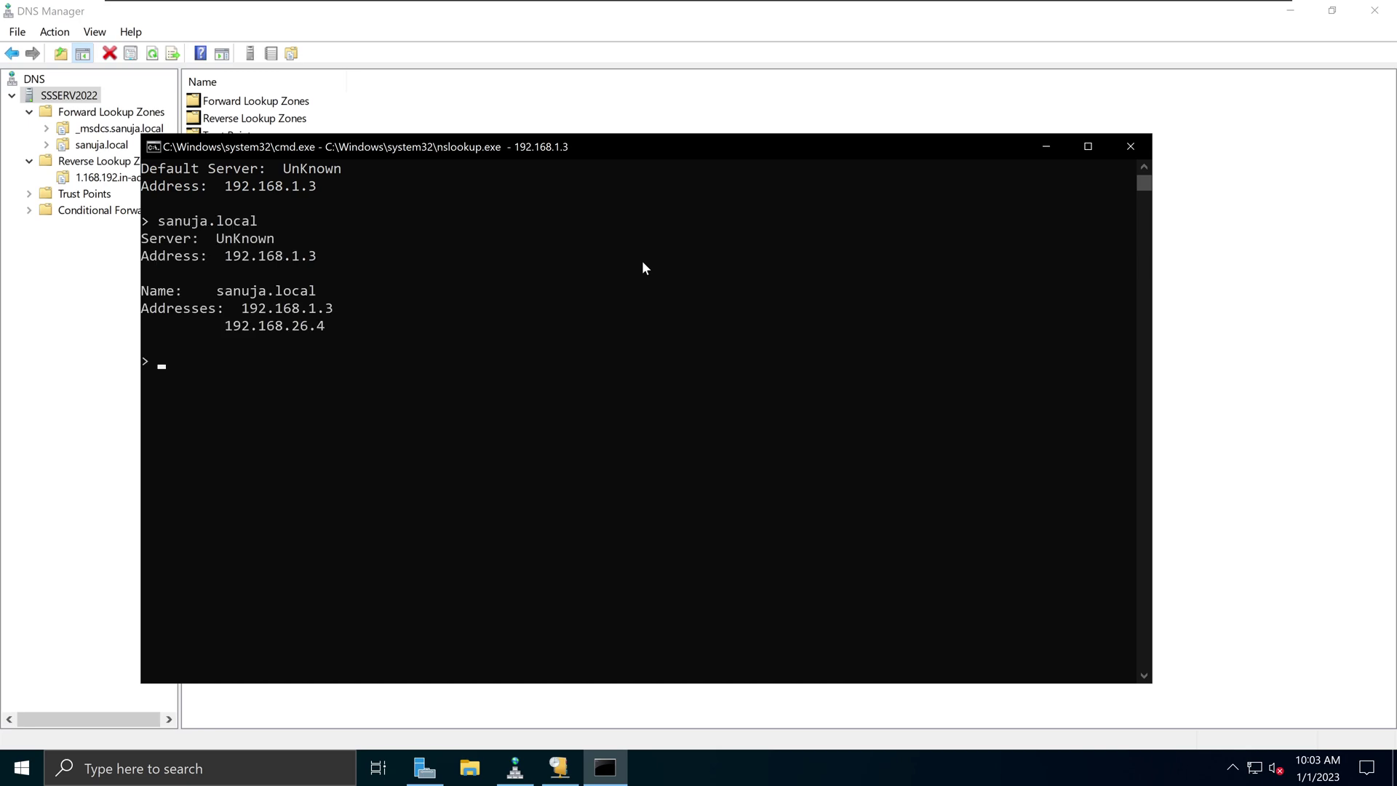
drag(328, 256, 99, 243)
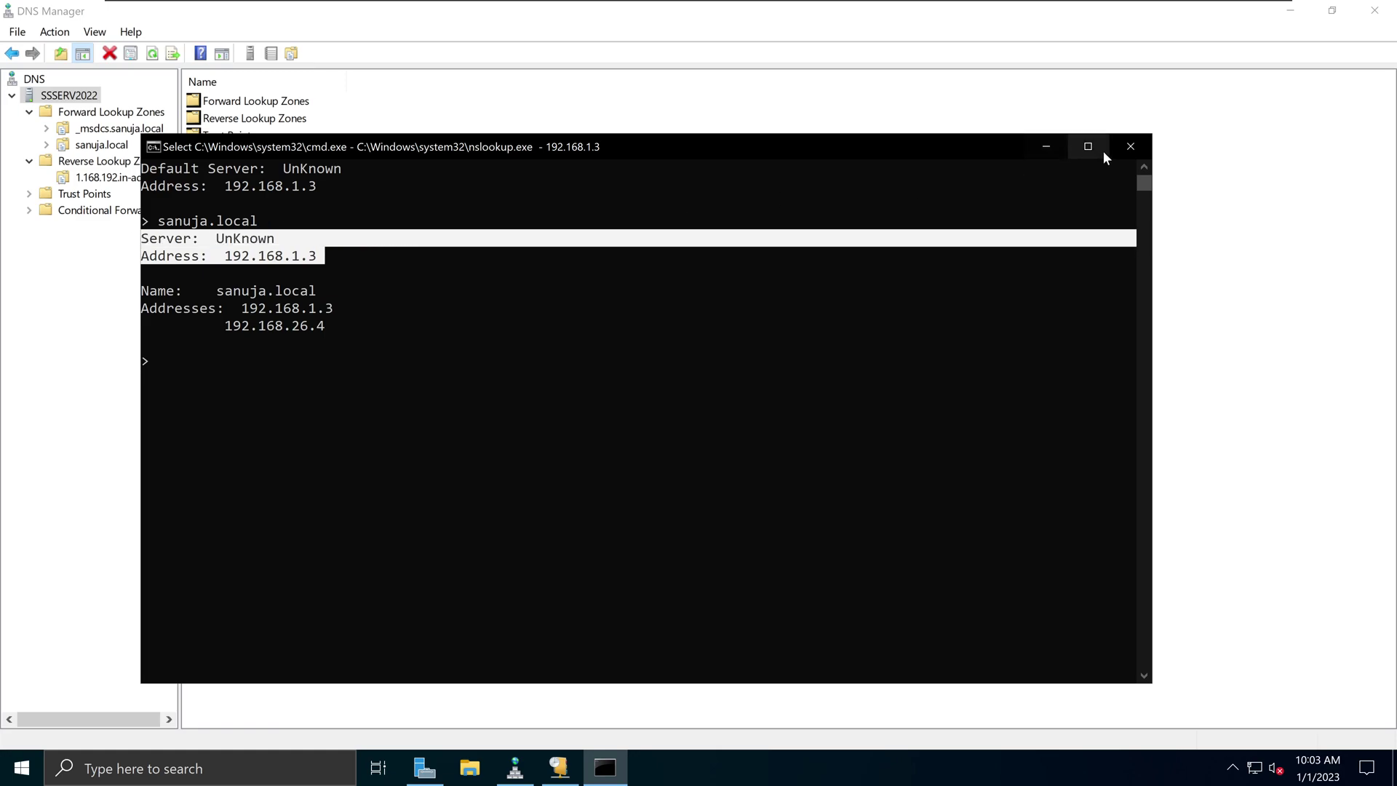
click(1124, 147)
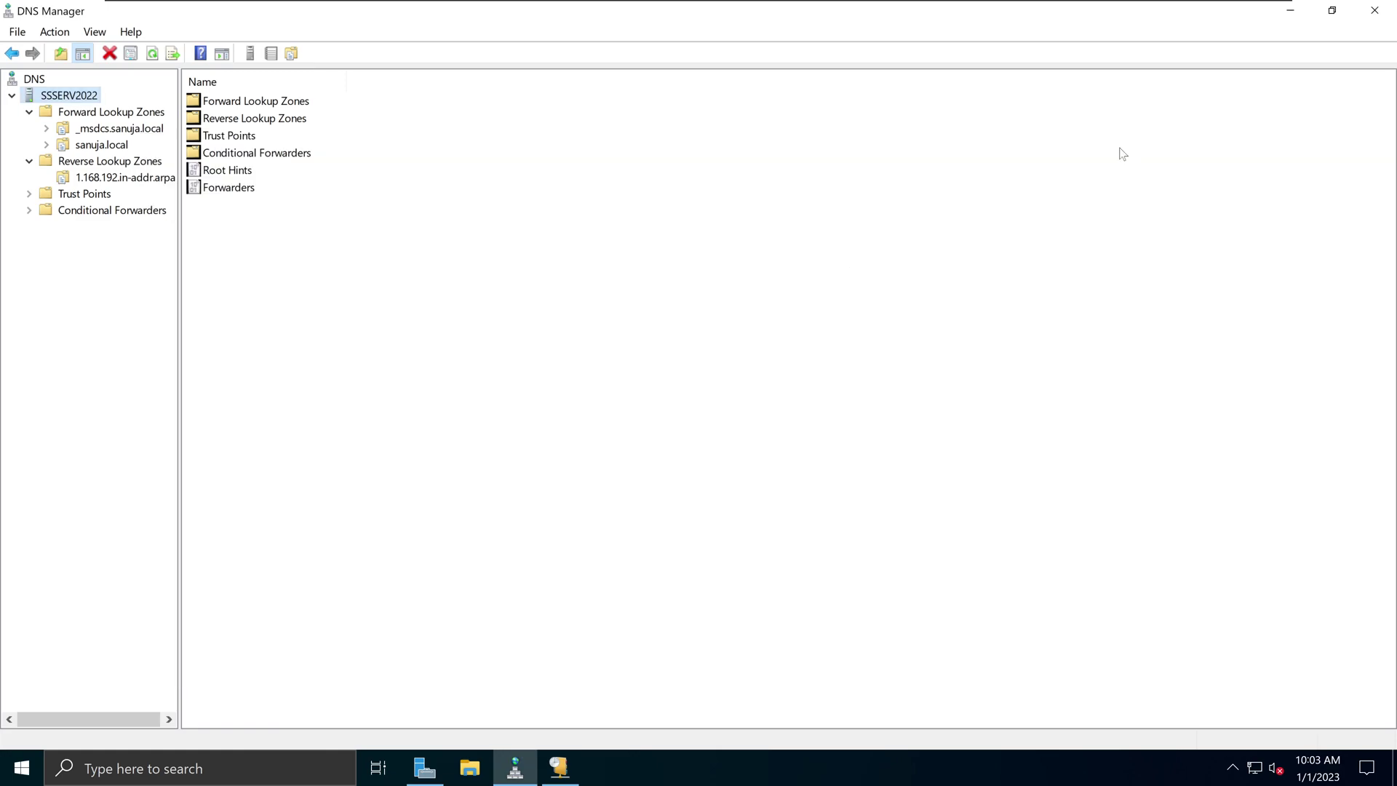
- Start a new blank-named host record in sanuja.local with IP address 192.168.1.3
click(87, 114)
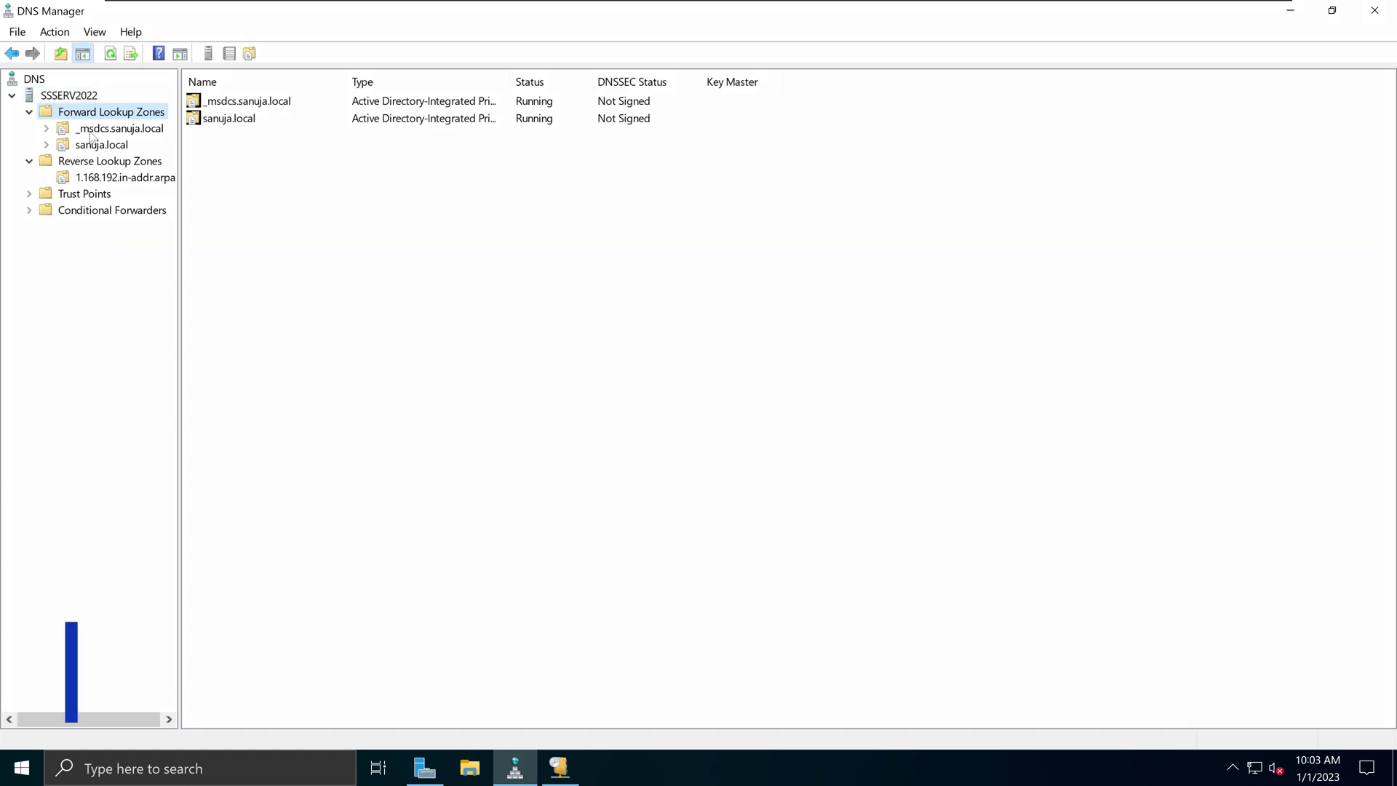
click(94, 145)
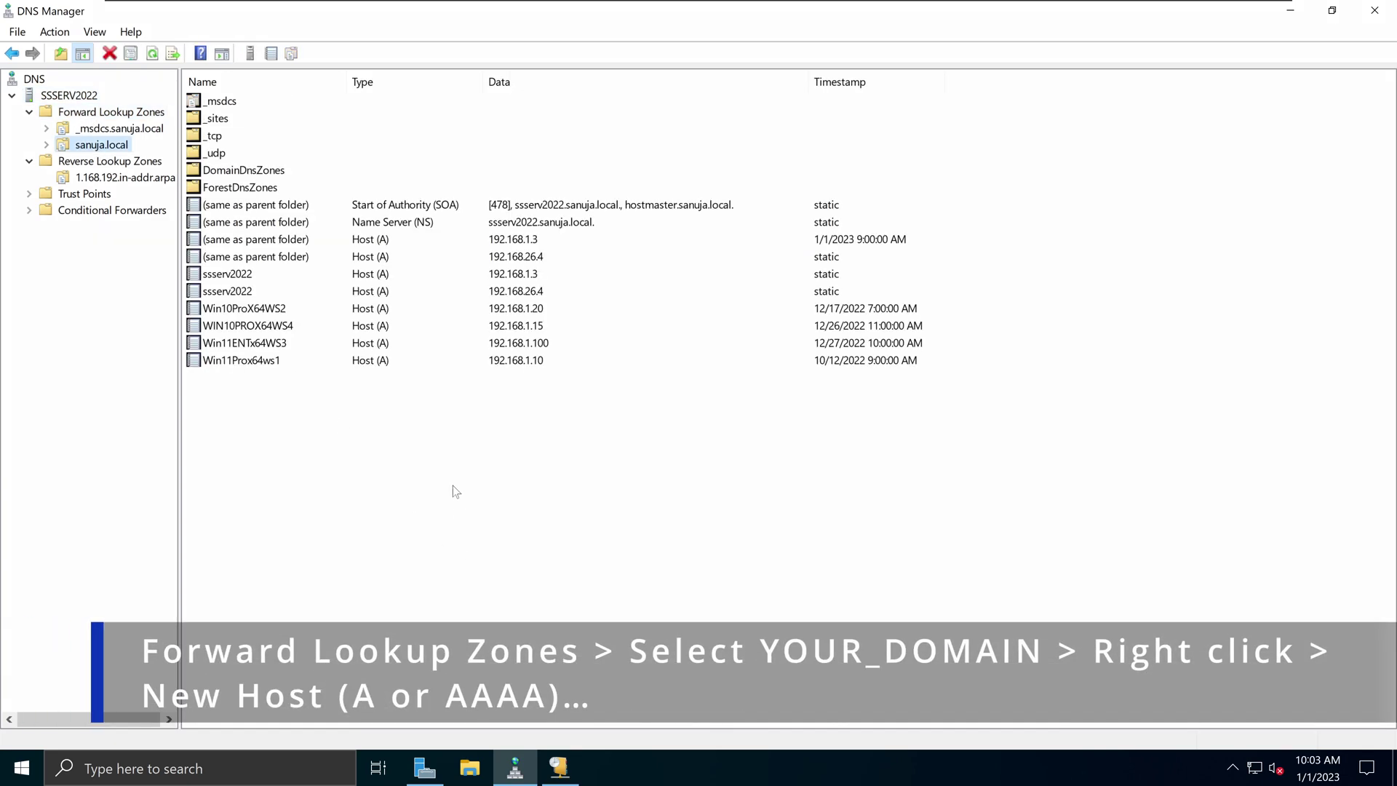
right_click(459, 438)
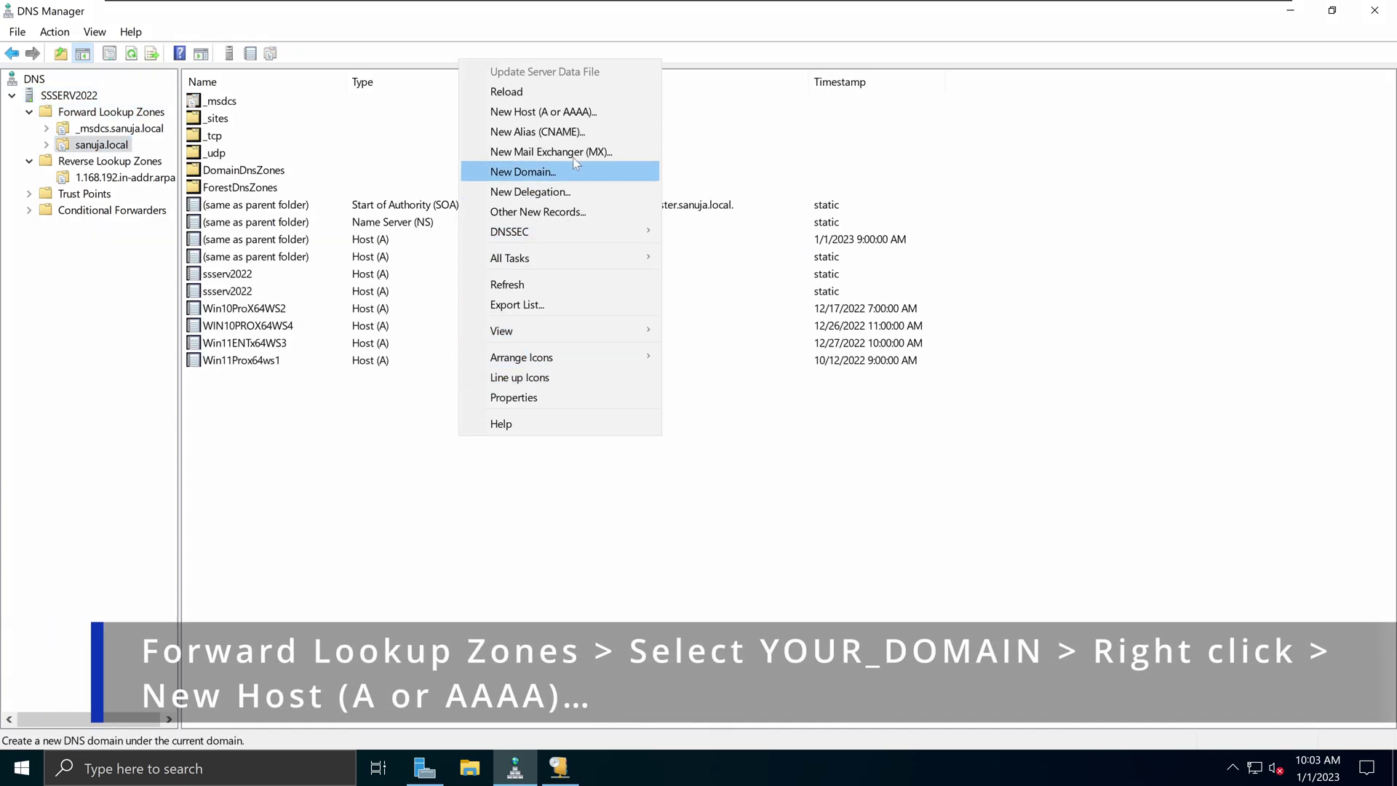
click(546, 115)
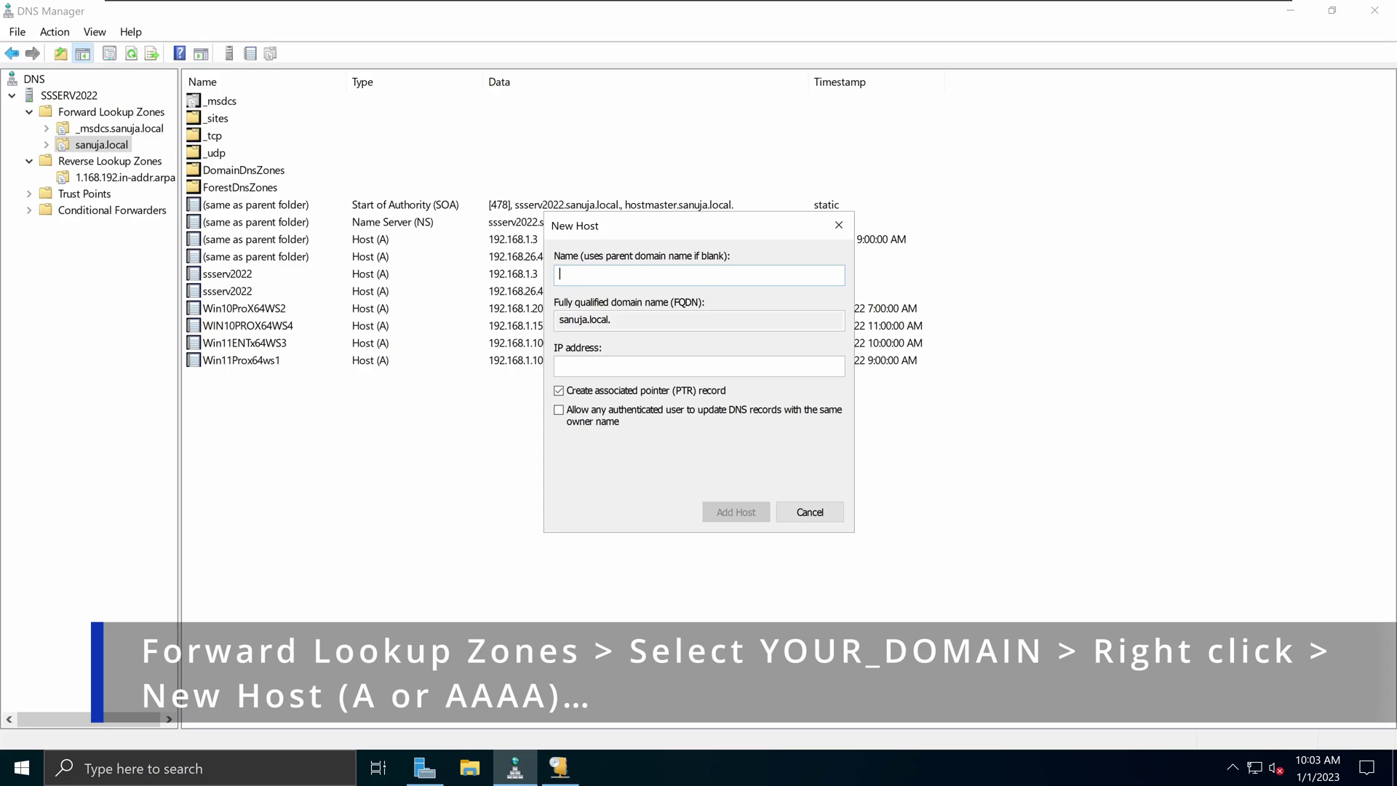
key(Tab)
text(192.168.1.3)
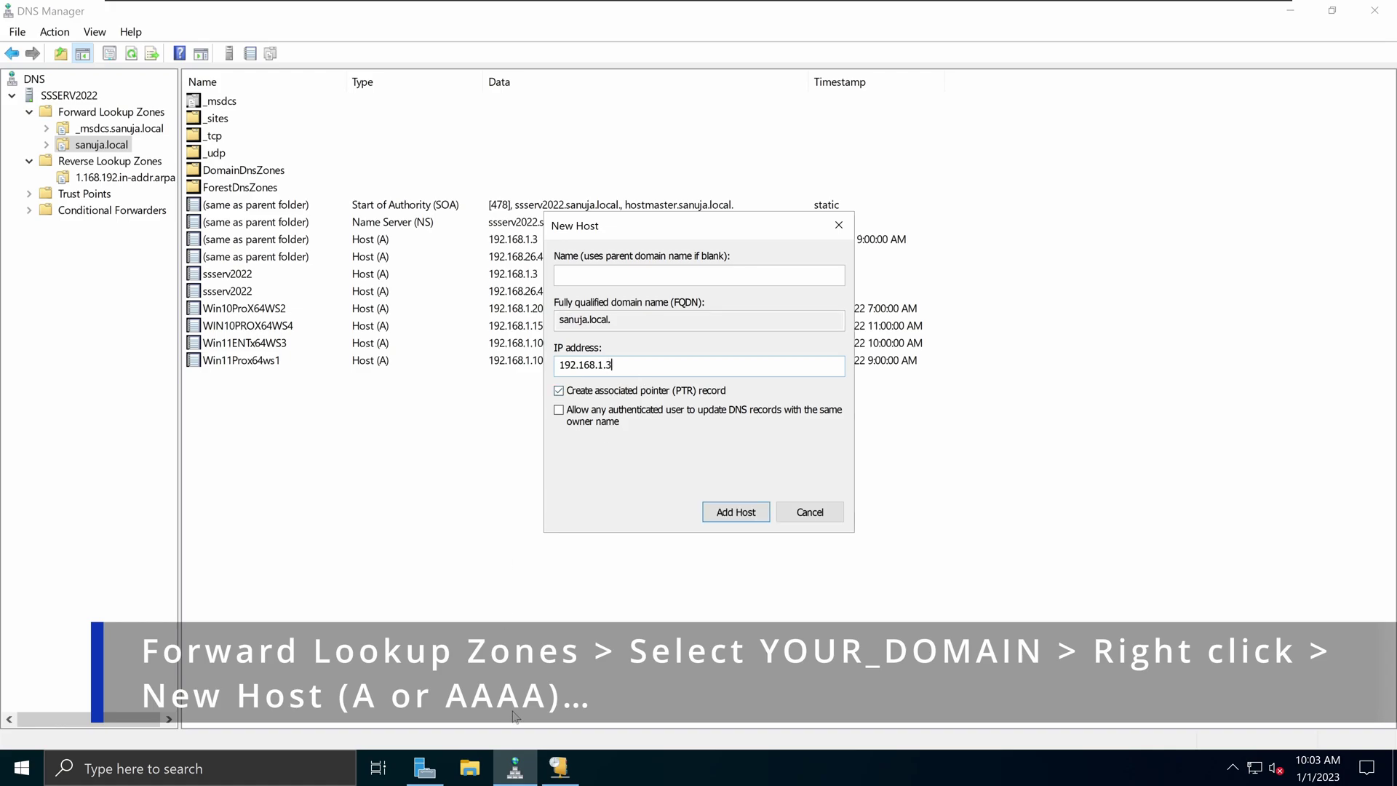
- Verify the server's IP in Server Manager, then add the host record with its PTR
click(429, 767)
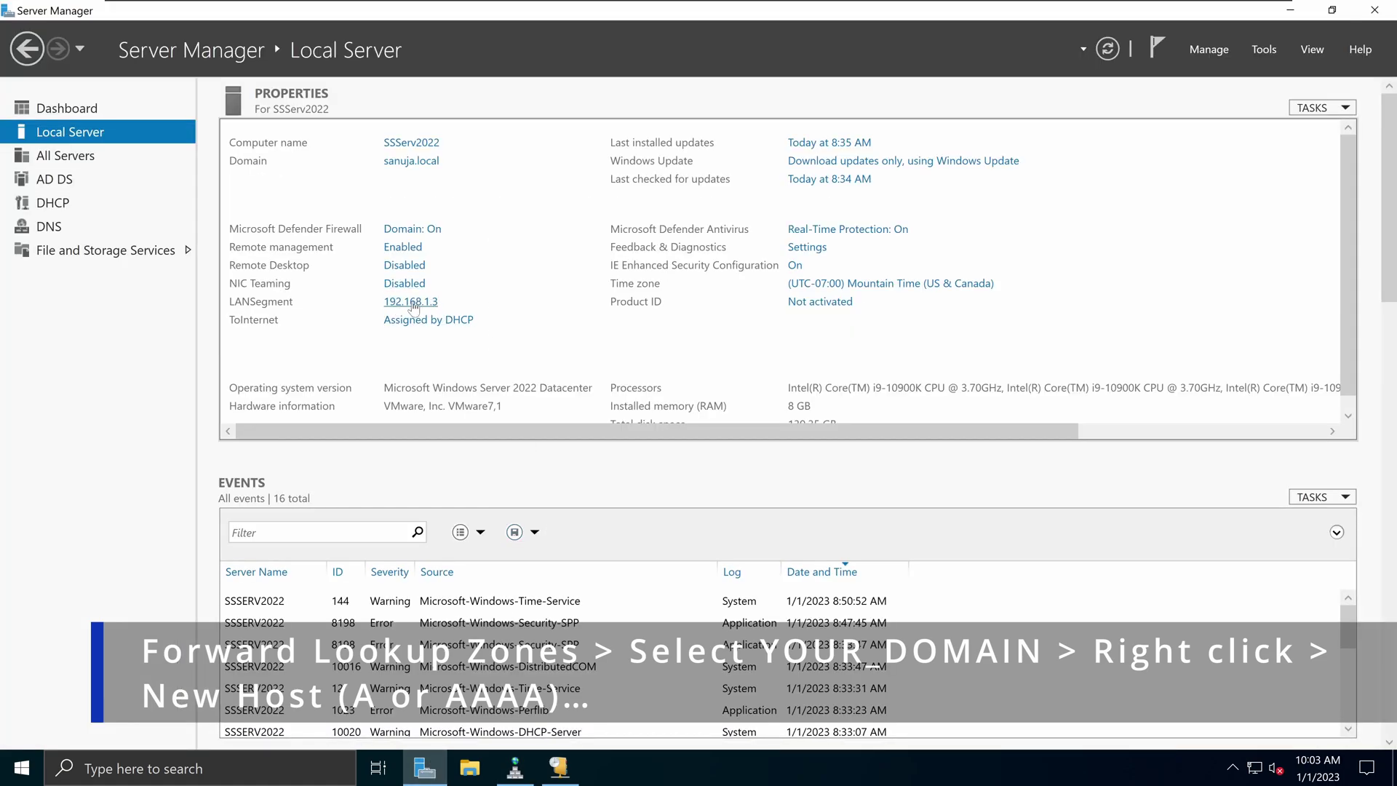
click(1290, 9)
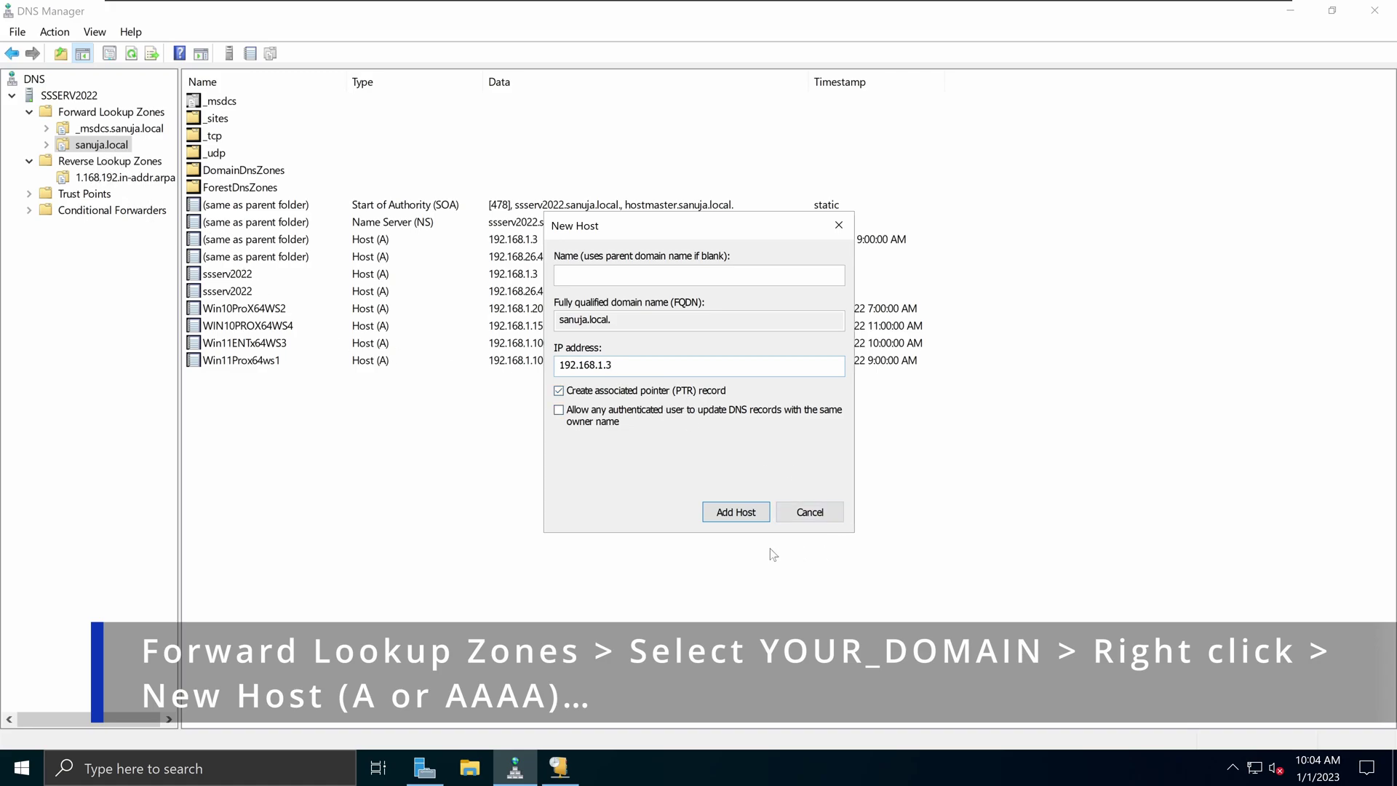
click(749, 515)
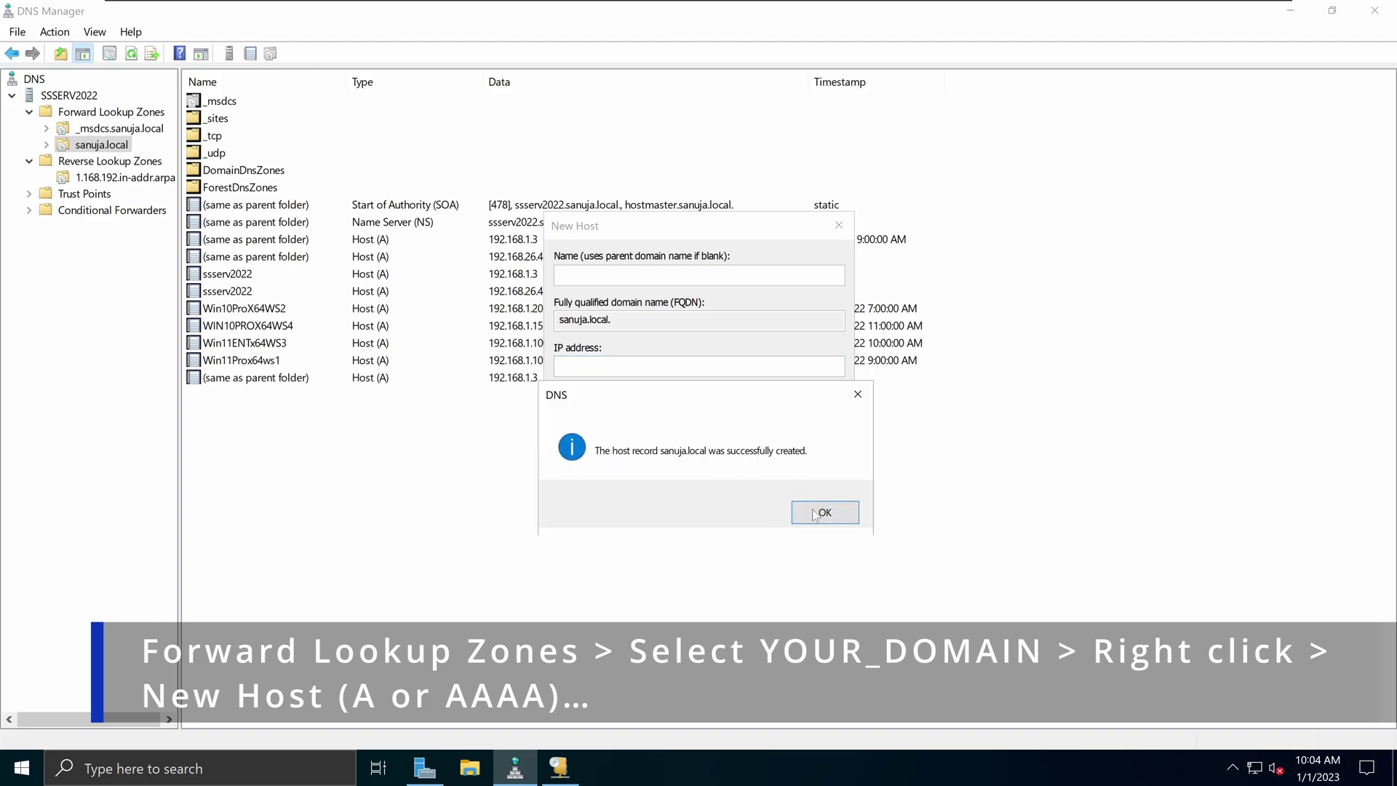
click(816, 512)
click(807, 513)
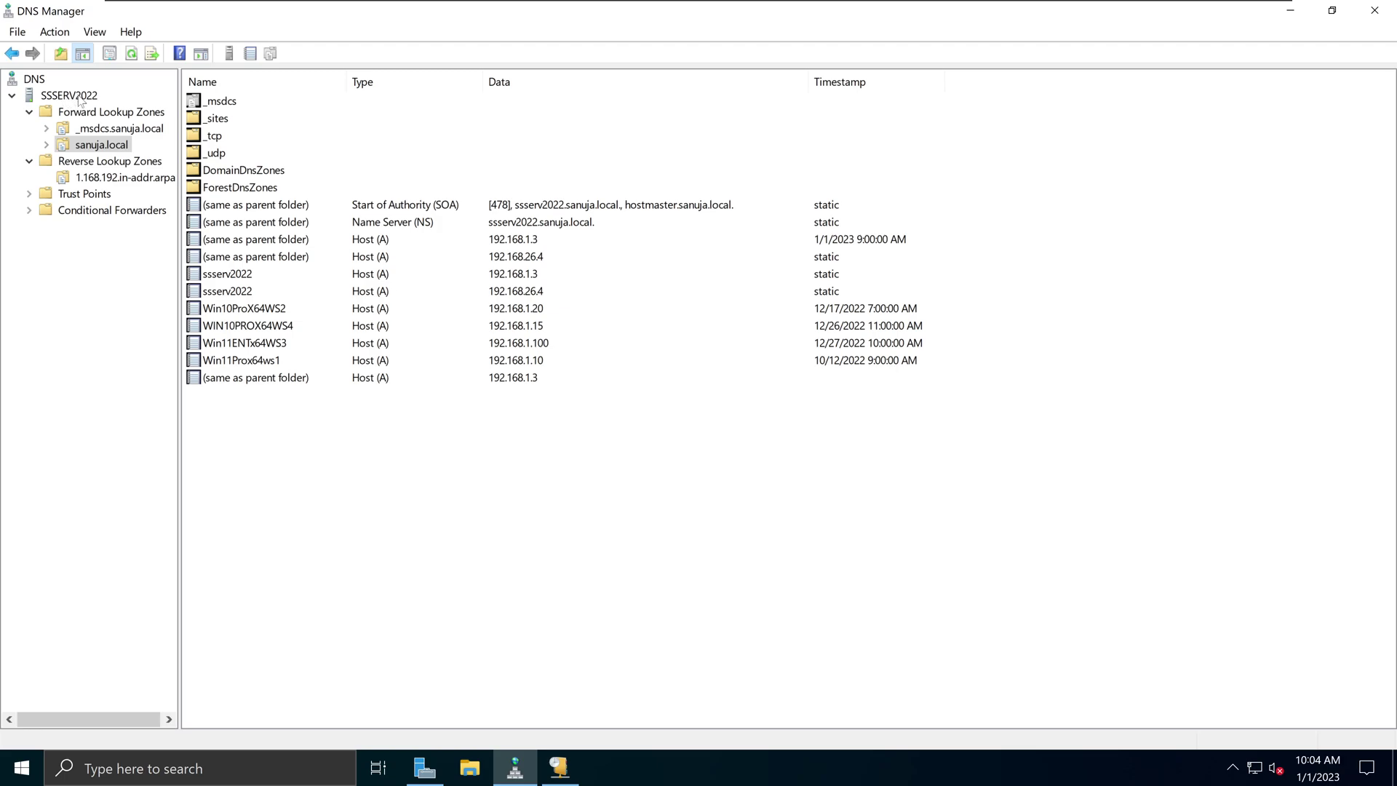
- Launch nslookup from SSSERV2022 and check that the default server is now sanuja.local
right_click(80, 101)
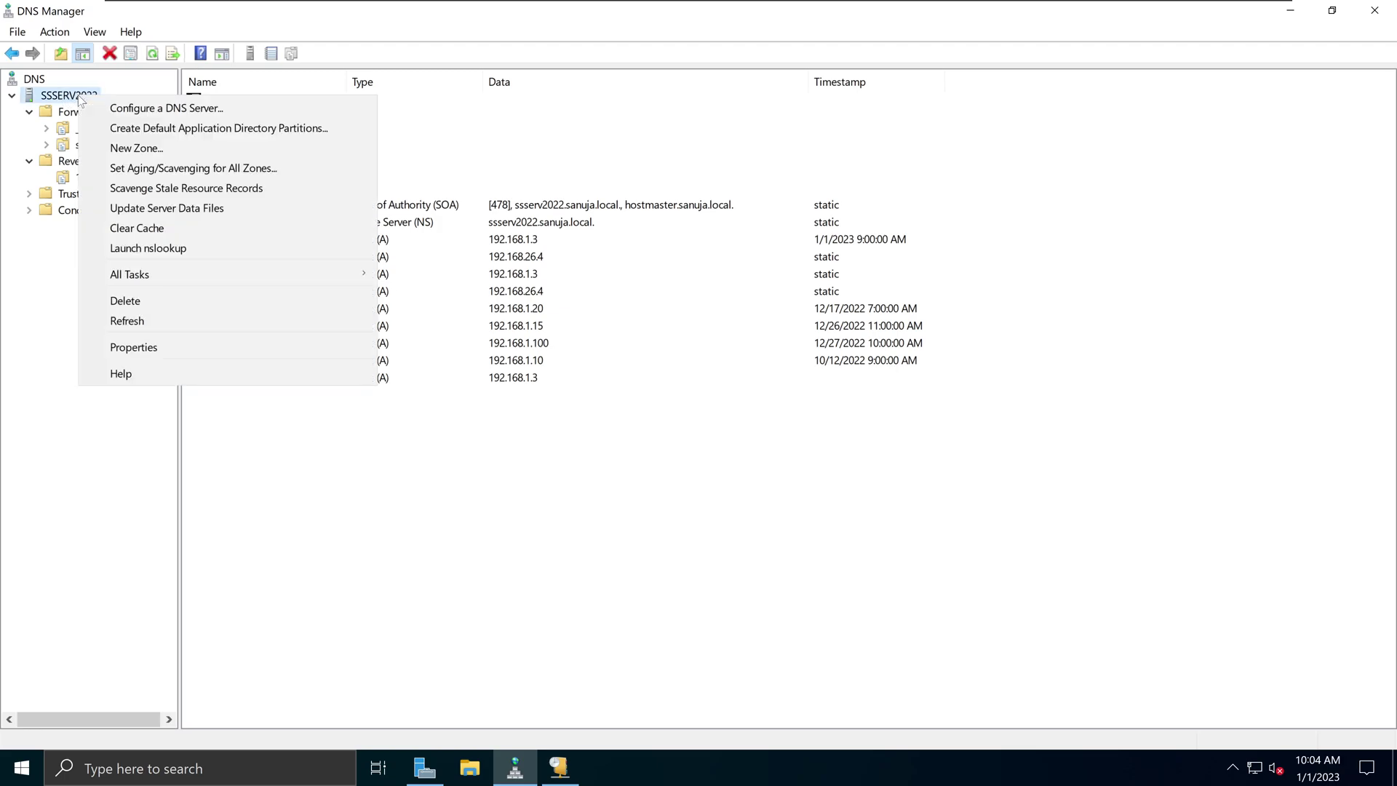
click(179, 249)
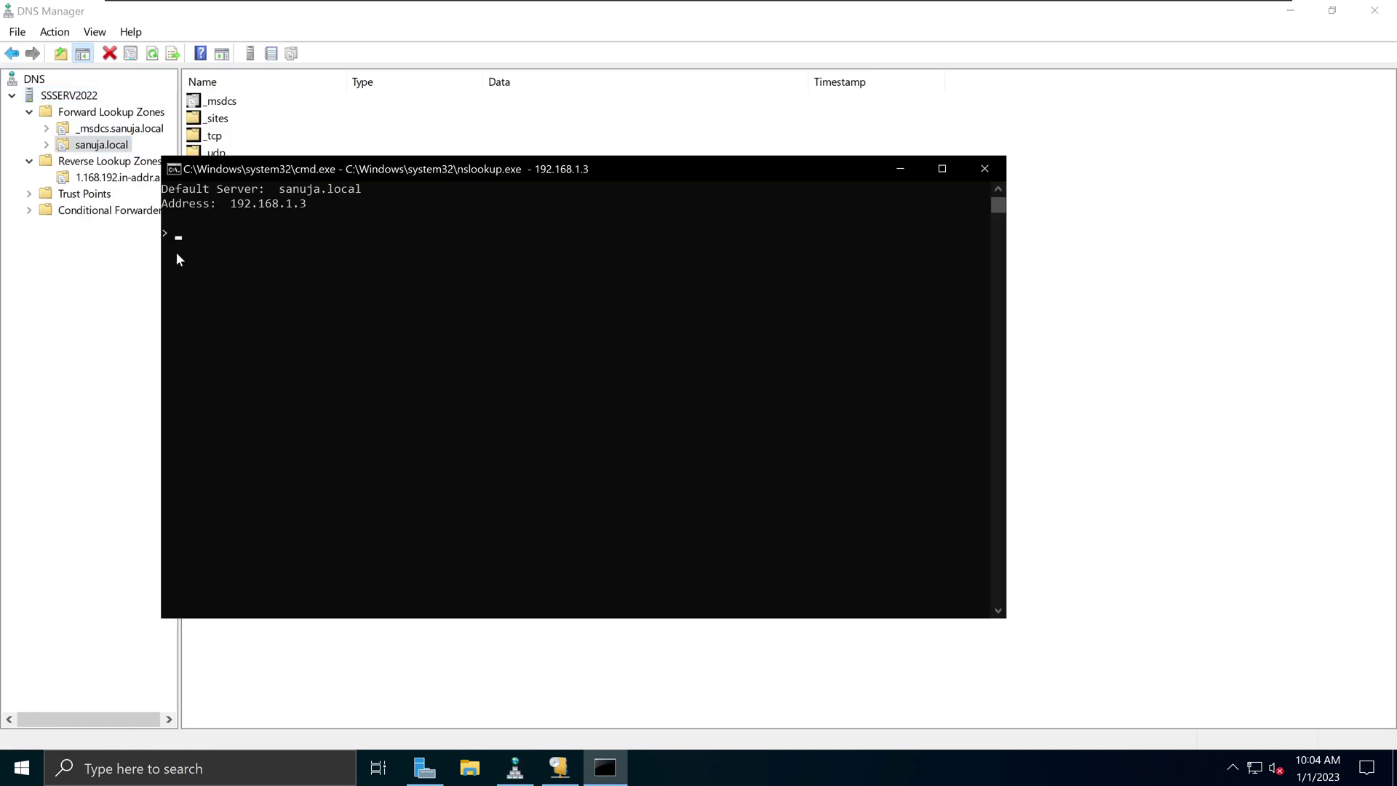
click(446, 375)
ctrl+scroll(439, 355, up, 1)
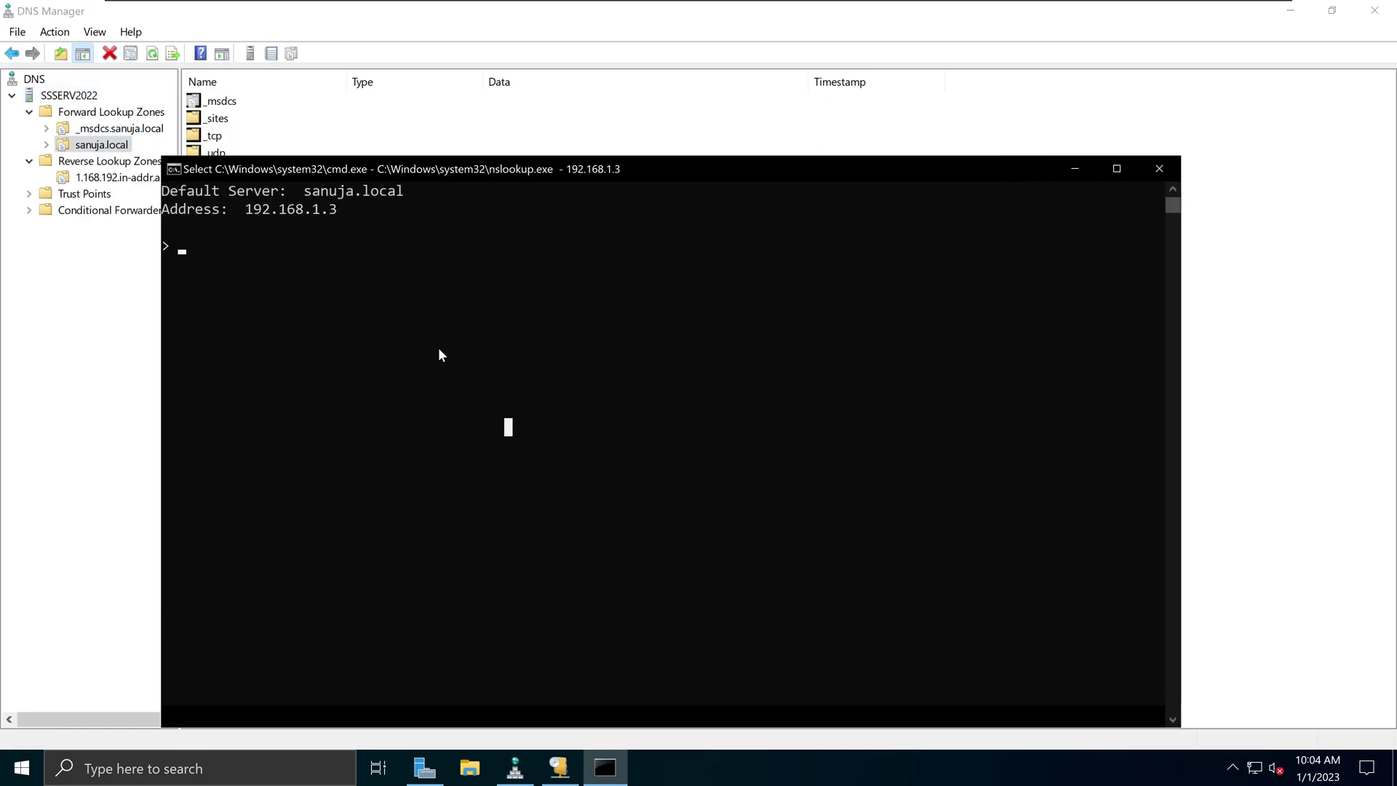
ctrl+scroll(438, 347, up, 1)
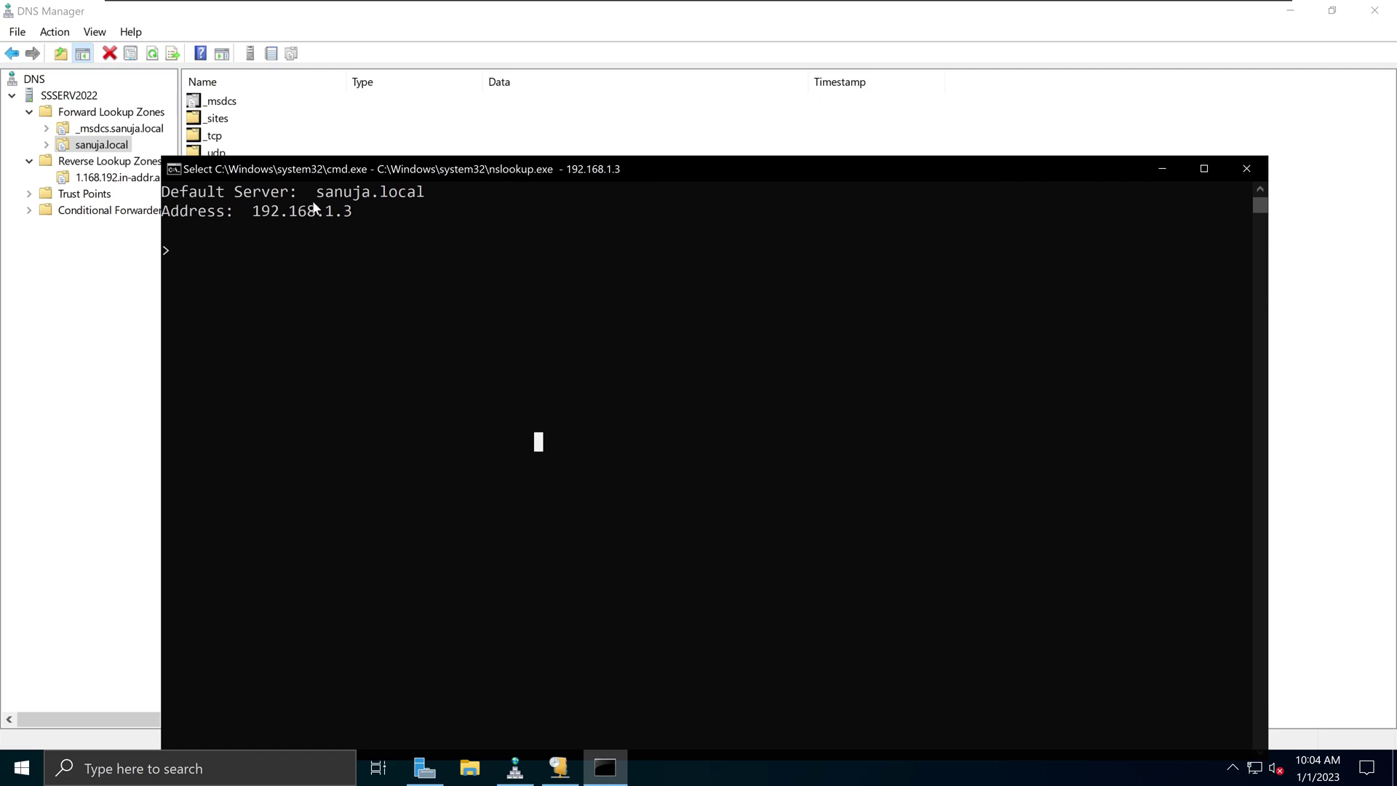
click(348, 211)
click(420, 210)
drag(375, 209, 163, 186)
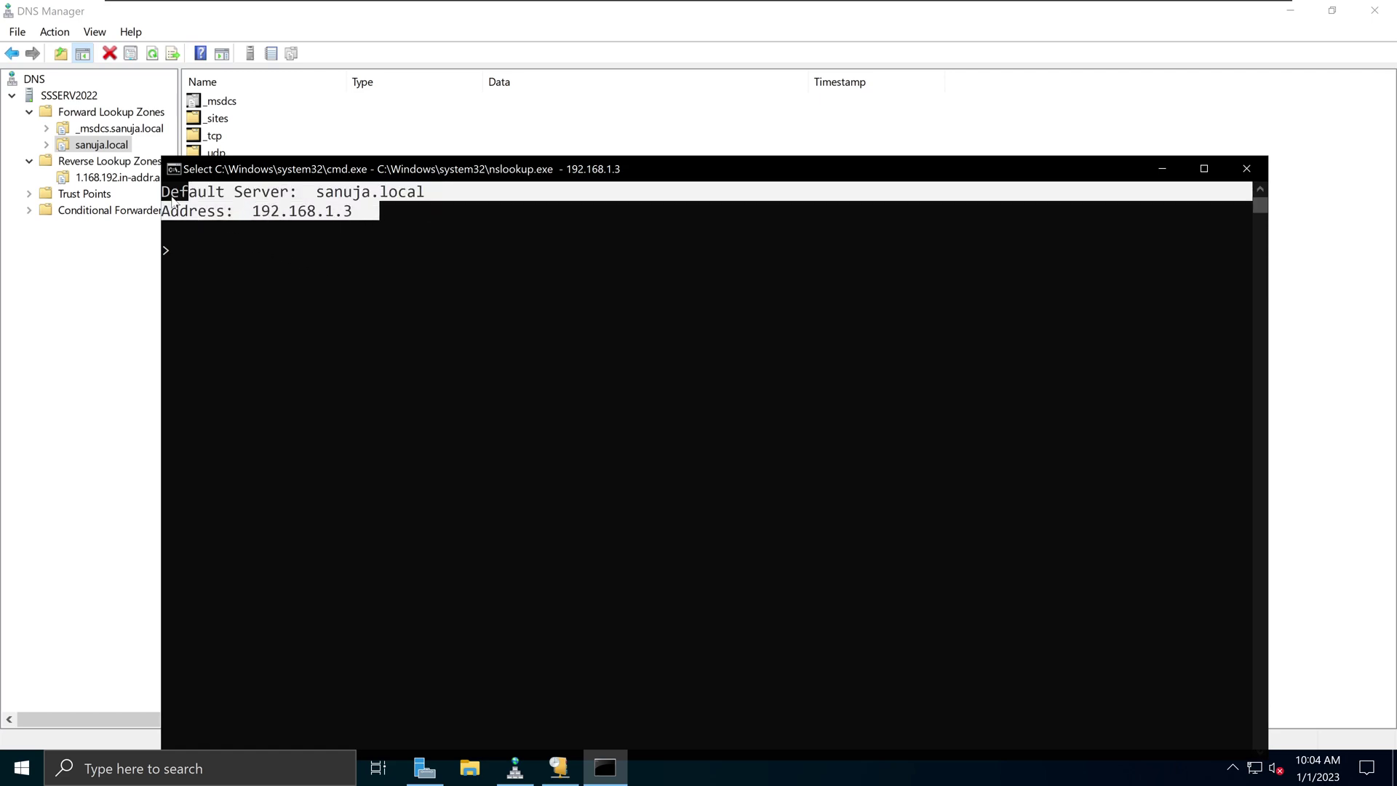
click(247, 268)
- Look up sanuja.local and mark its 192.168.1.3 and 192.168.26.4 address lines
text(sanuja.local)
key(Return)
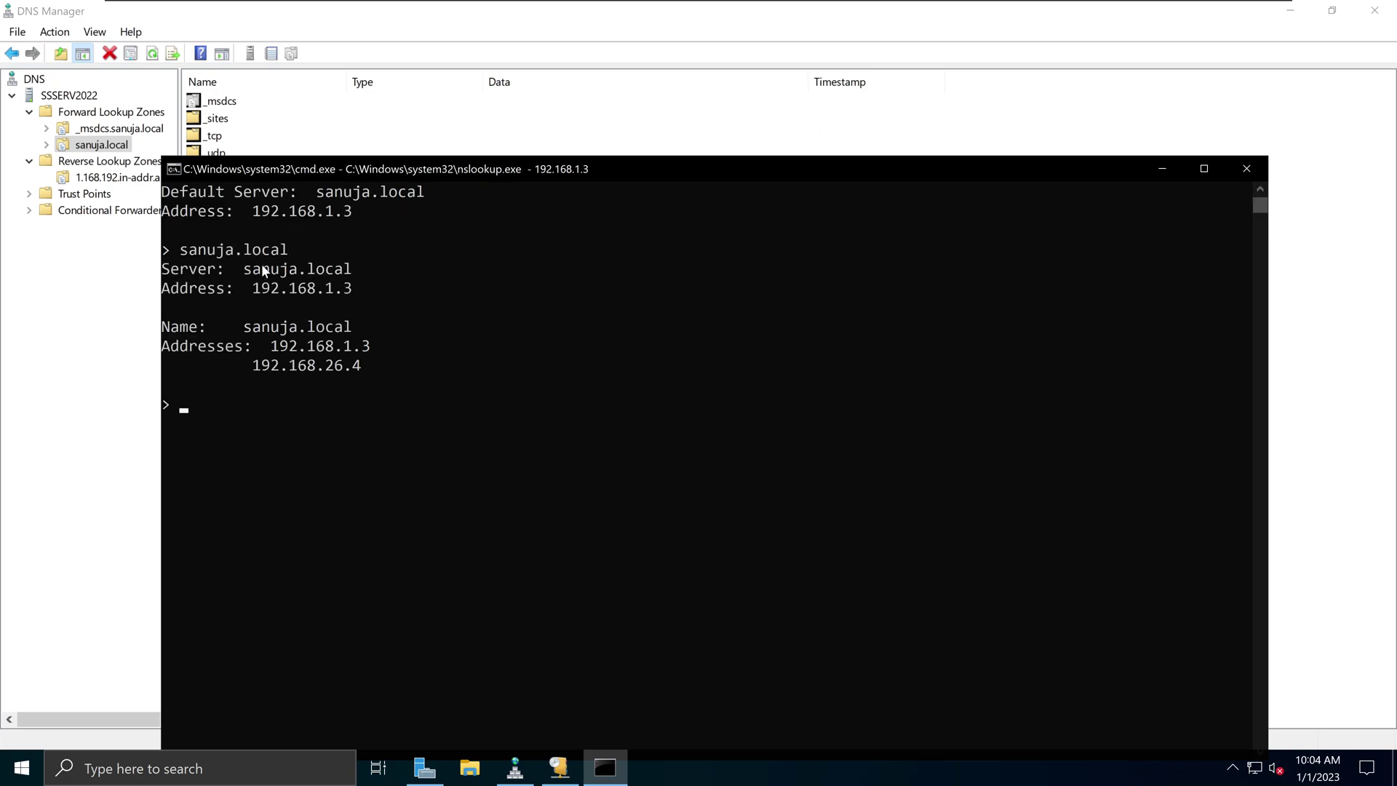
click(357, 289)
drag(336, 291, 153, 270)
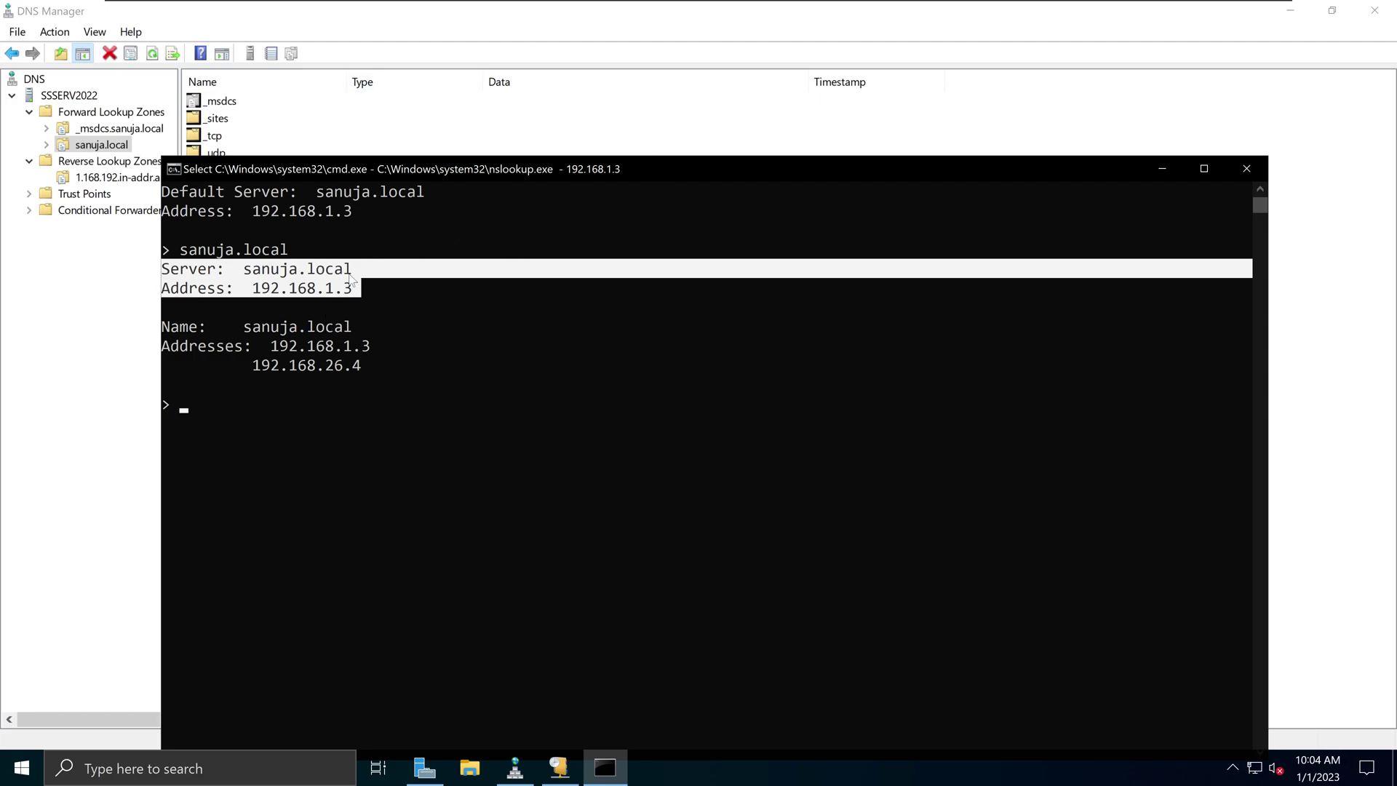
- Cycle through the Server Manager, DHCP and DNS Manager windows, then close the nslookup console
click(435, 764)
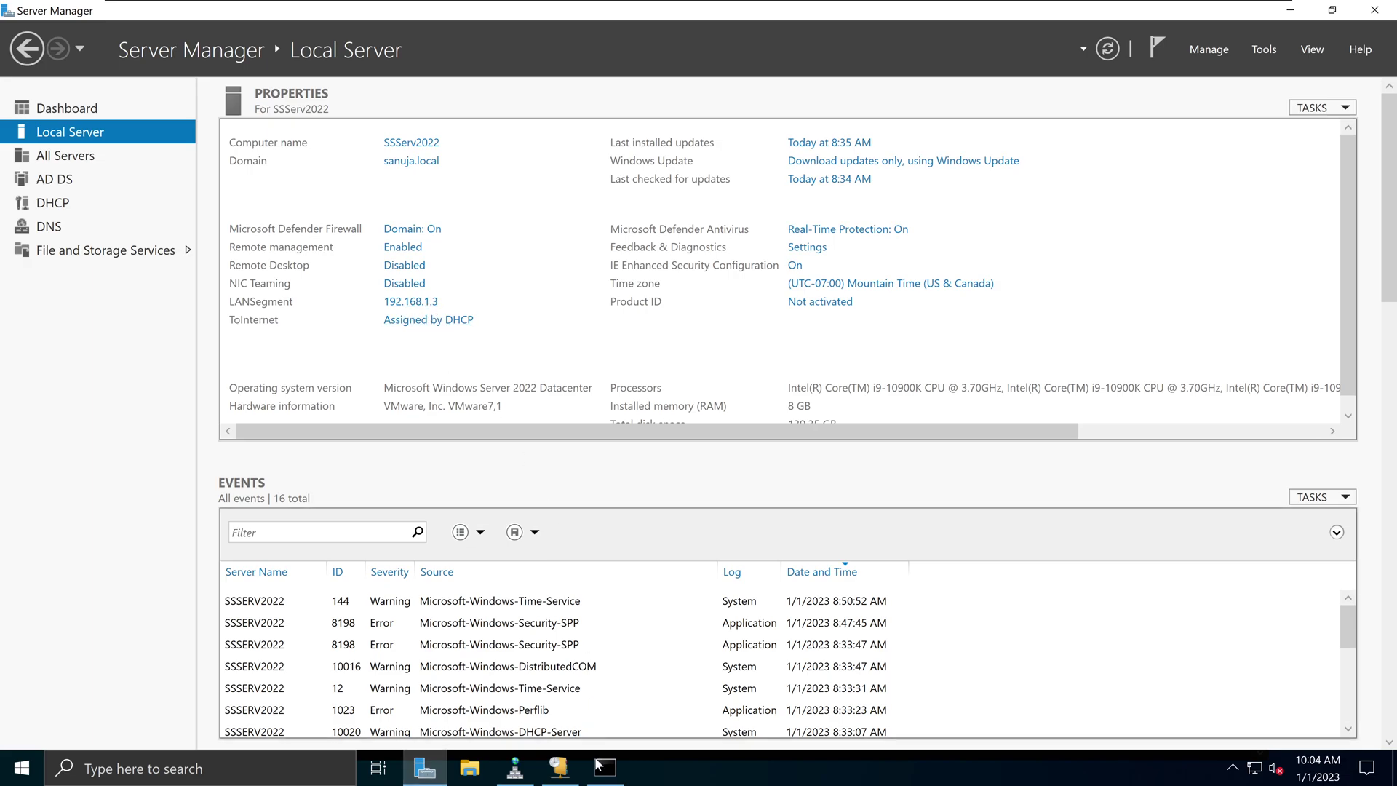
click(559, 775)
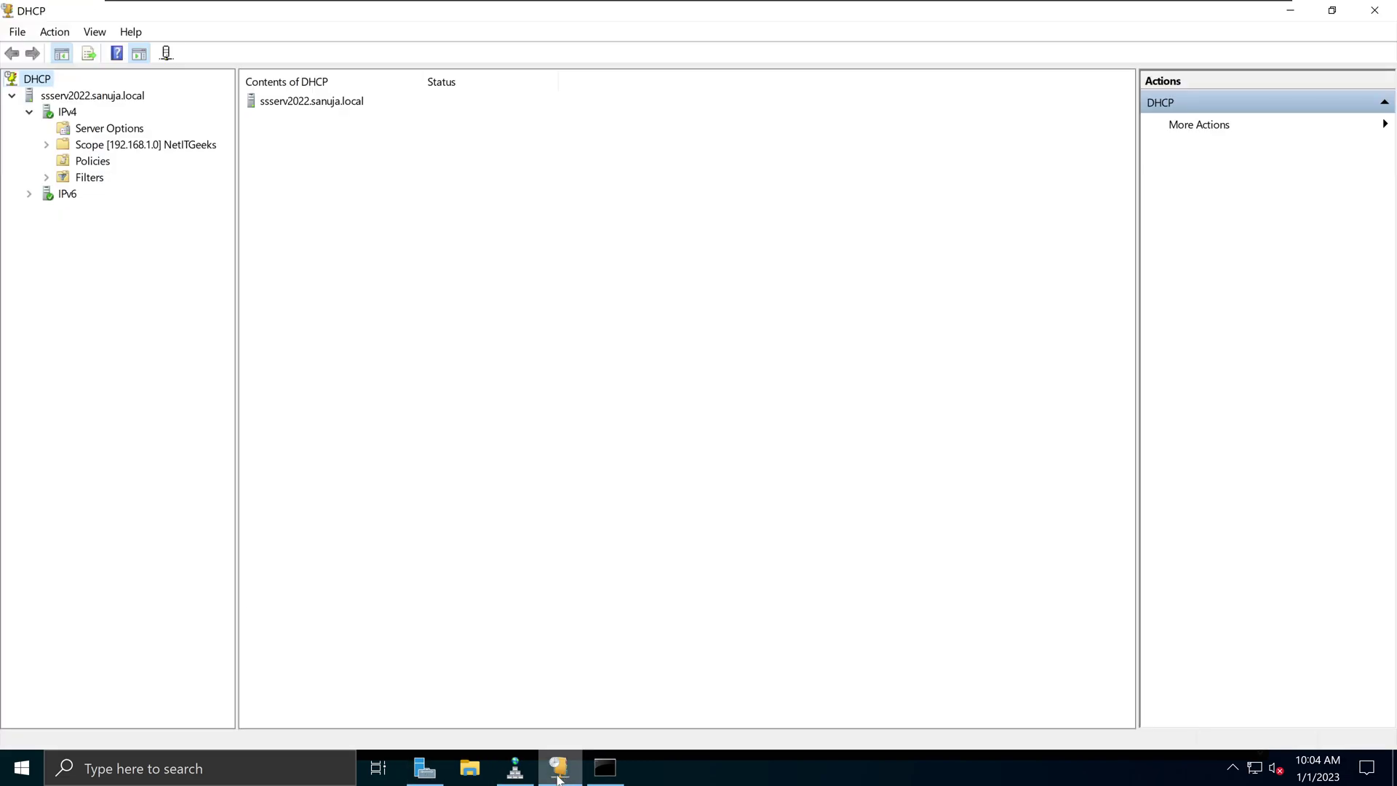
click(516, 767)
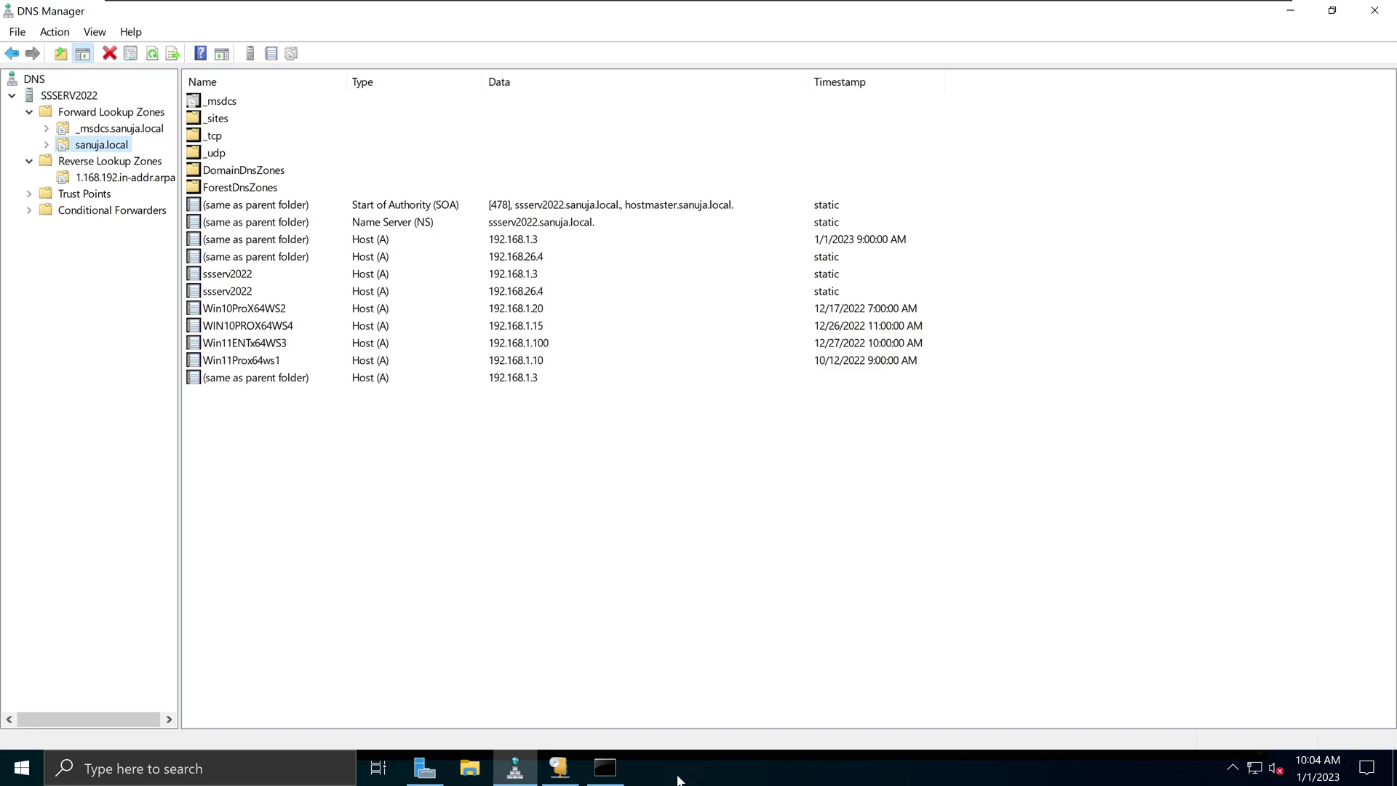
click(605, 767)
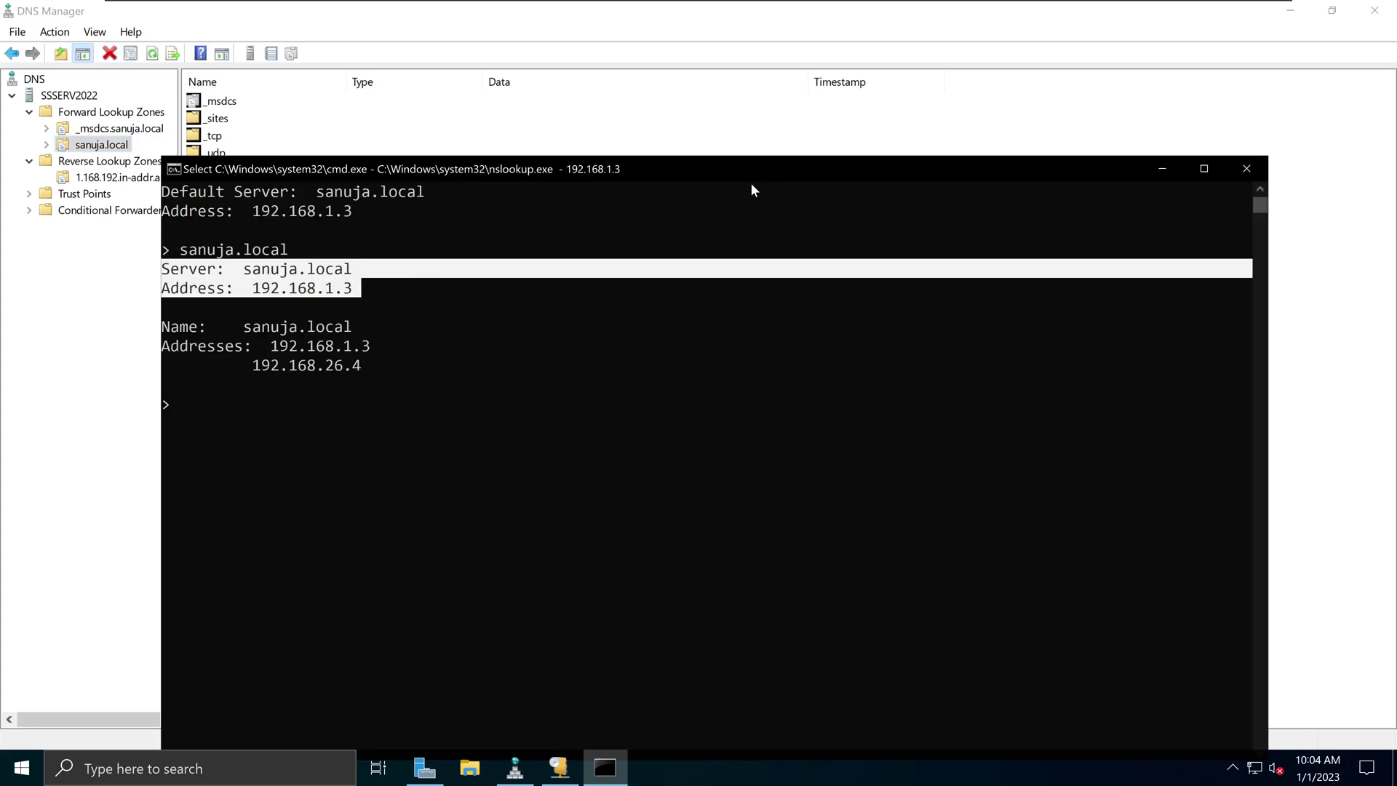
click(1256, 168)
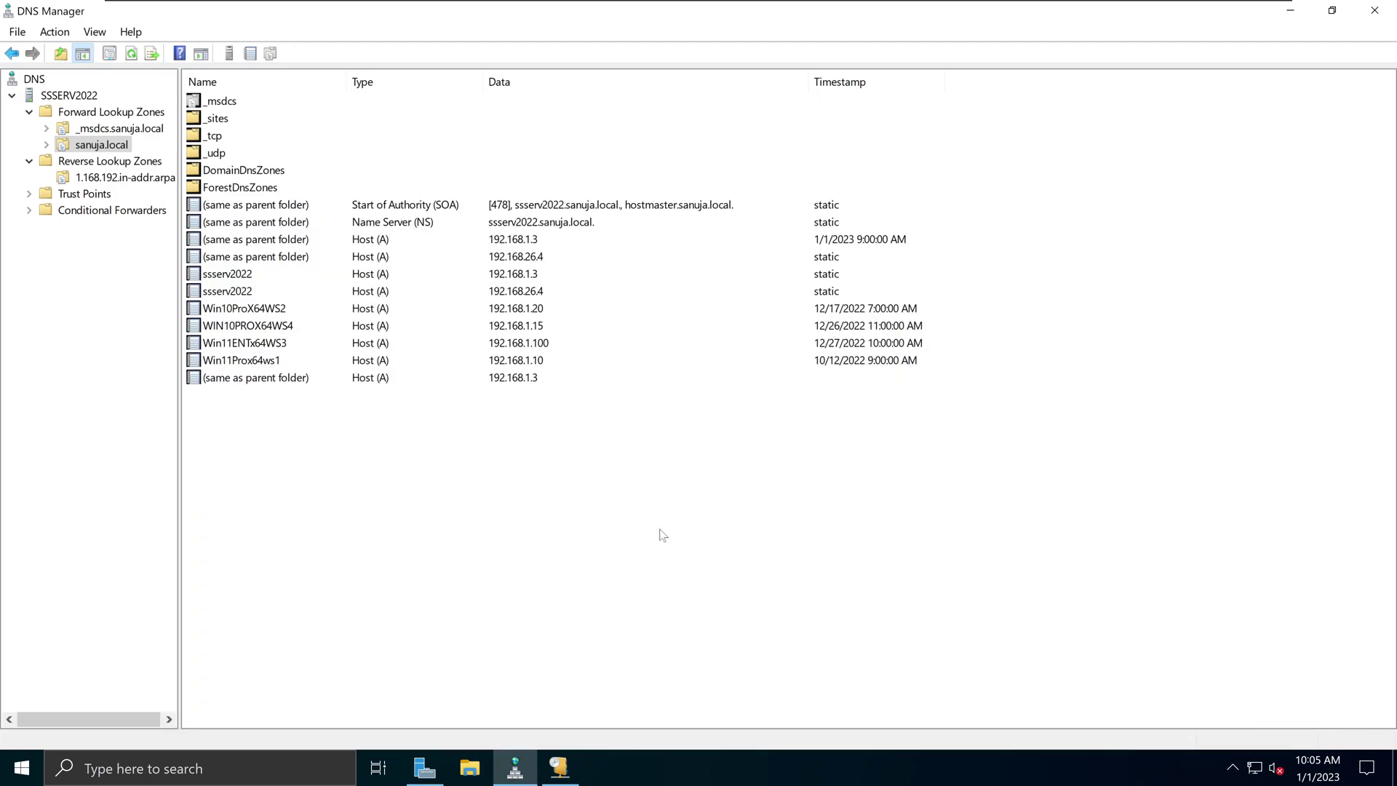